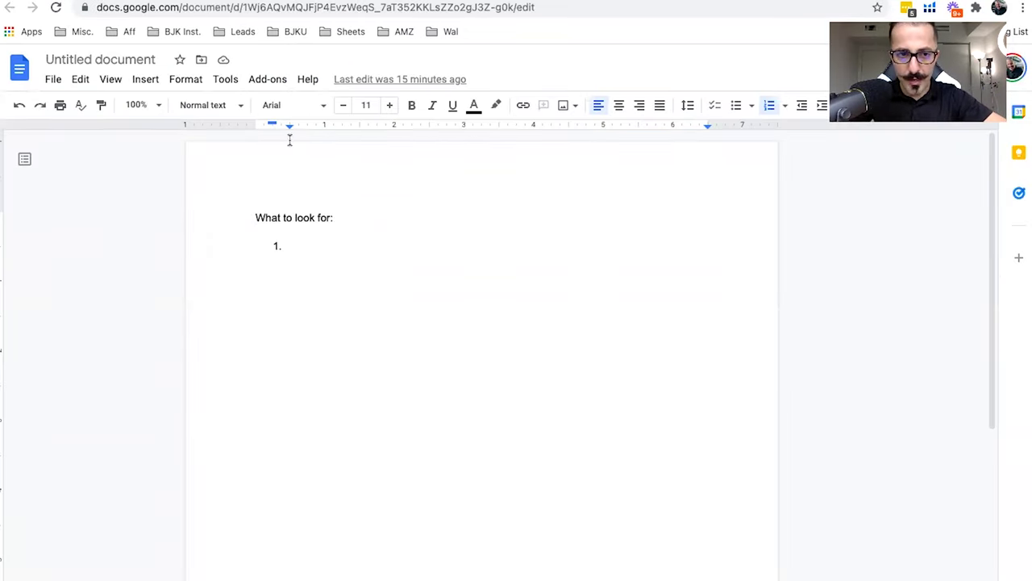
Step: Rename the untitled document as "Criteria"
click(132, 55)
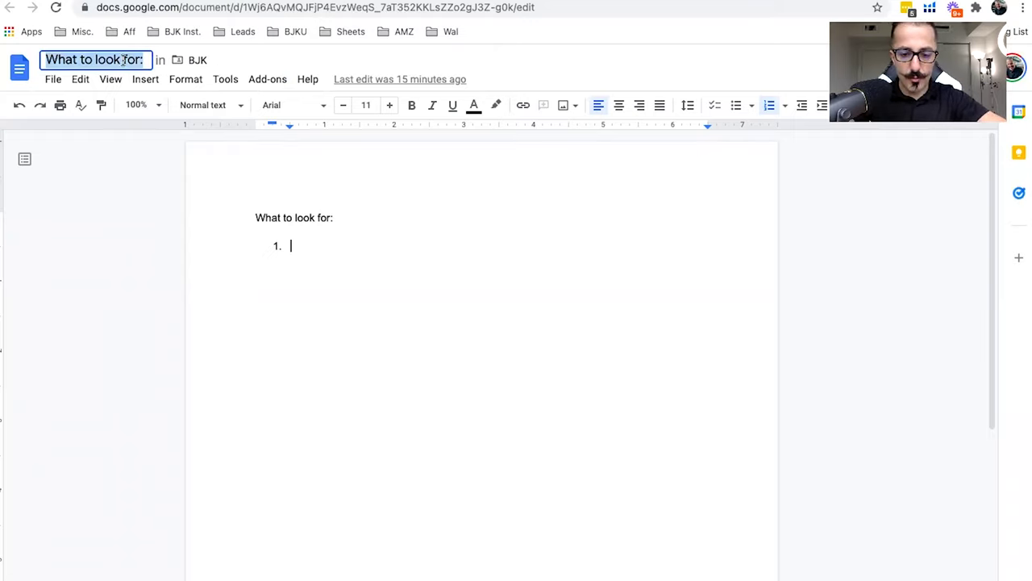
text(Criteria)
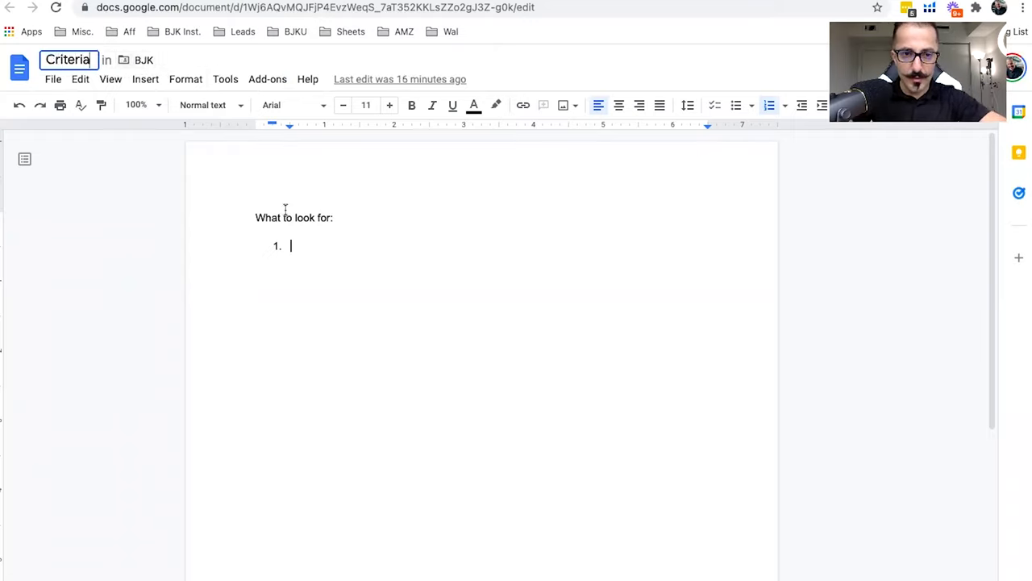
click(308, 248)
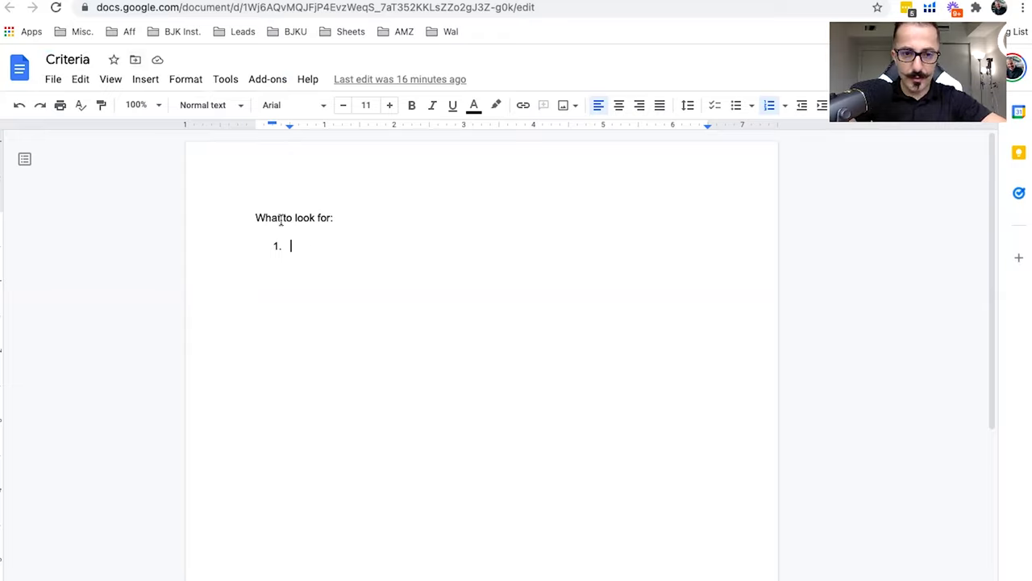
Step: Add a "Criteria:" heading above "What to look for:", leaving blank lines between the two headings
click(254, 217)
key(Return)
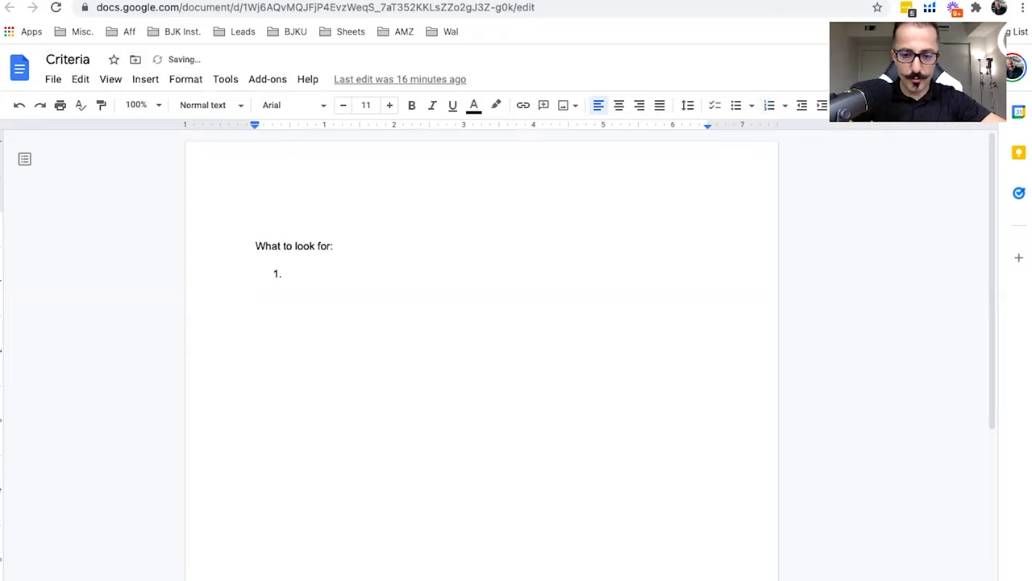
key(Return)
click(300, 224)
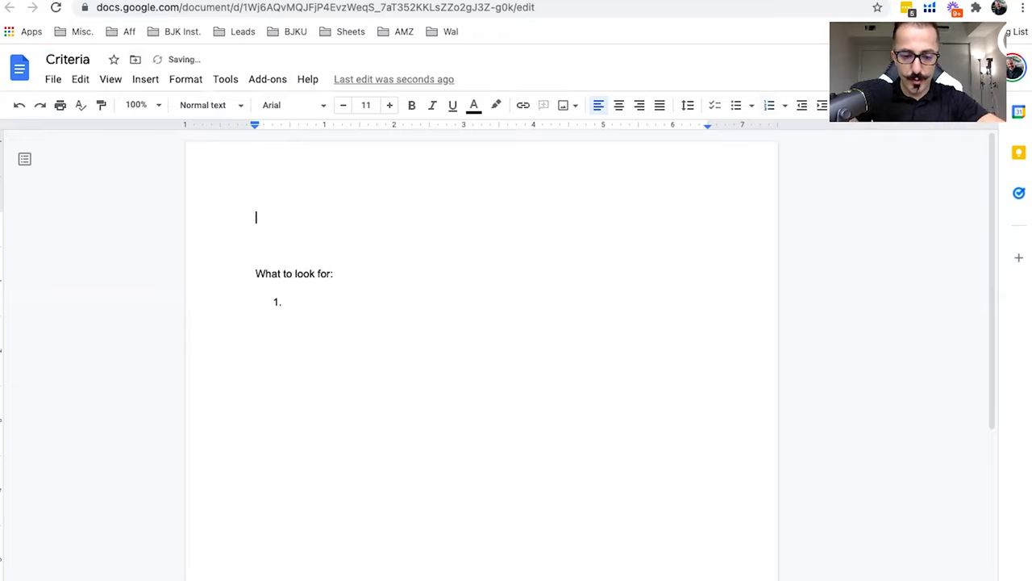
text(Criteria:)
key(Return)
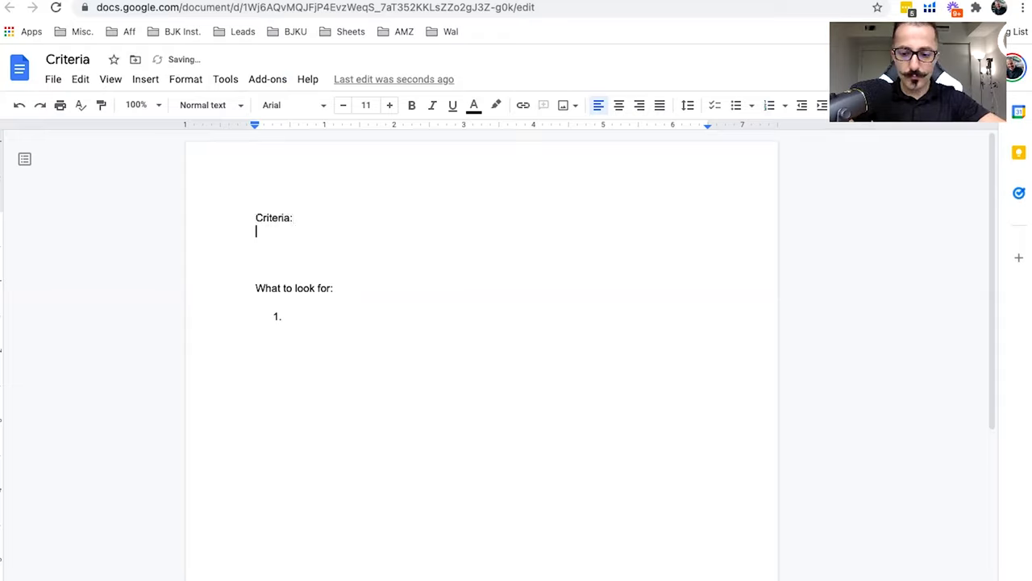
Step: Start a numbered list under "Criteria:" with the first item "Min 8k/mo in sales"
text(1. )
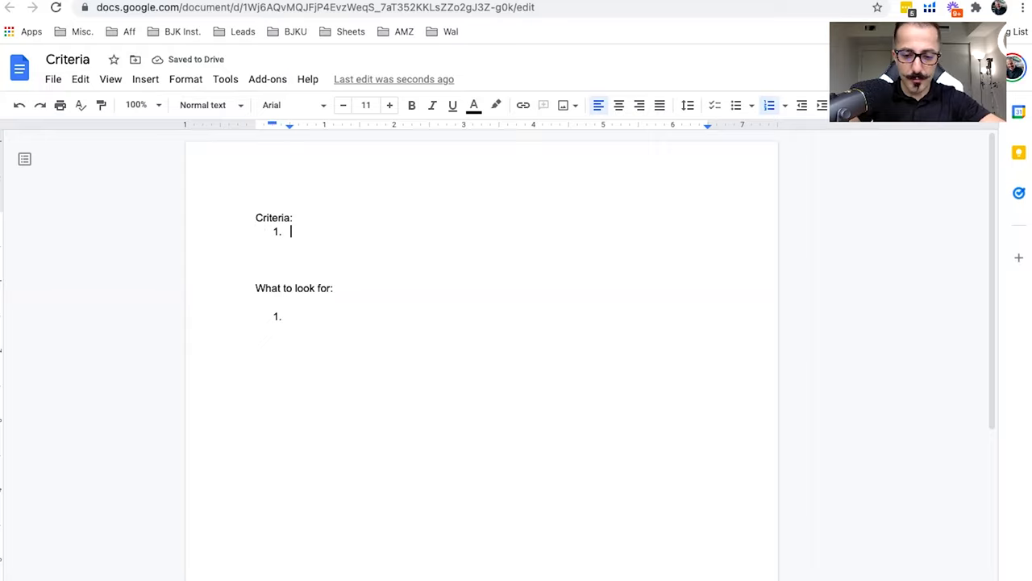
text(Min 8k/mo)
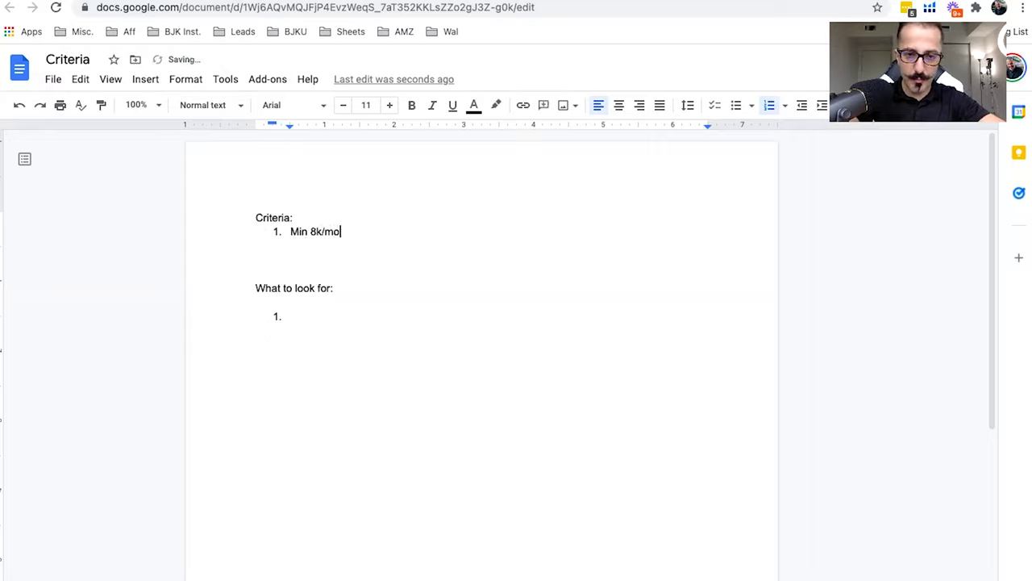
text( in sales)
key(Return)
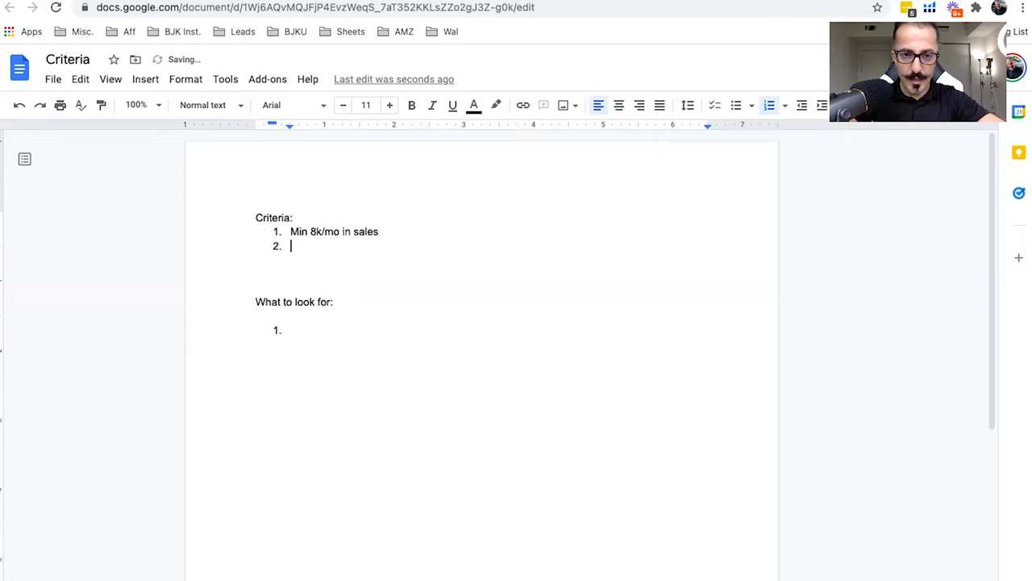
Step: Add "Max 300 reviews" and "Max $70 price" as the second and third criteria in the list
text(Rev)
key(BackSpace)
key(BackSpace)
key(BackSpace)
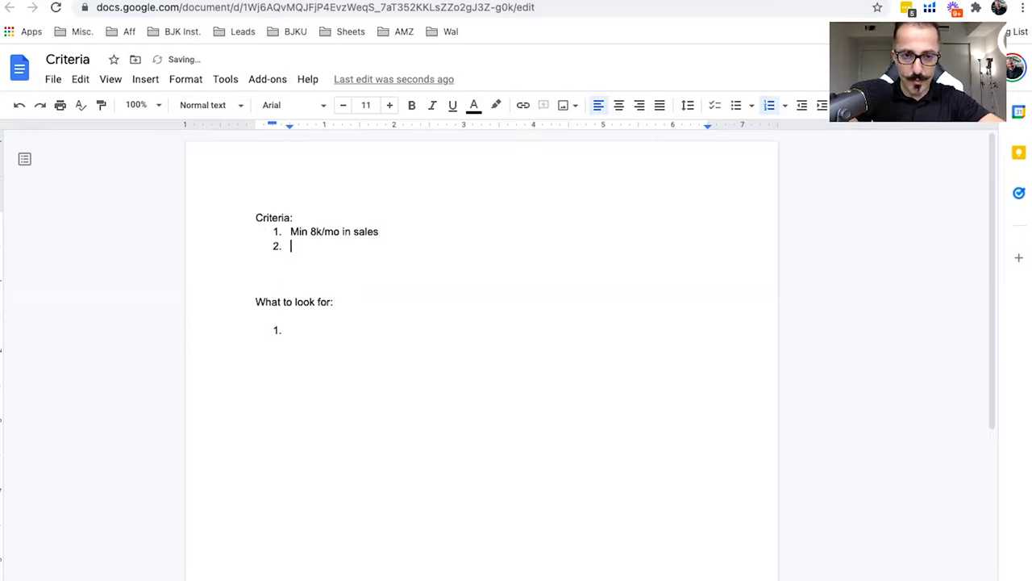
text(Max 300 reviews)
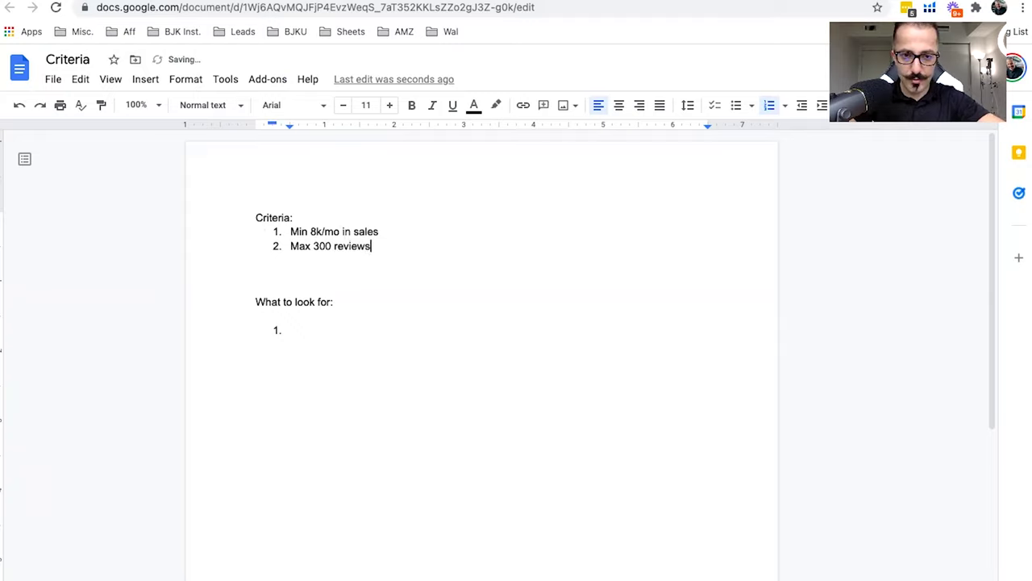
key(Return)
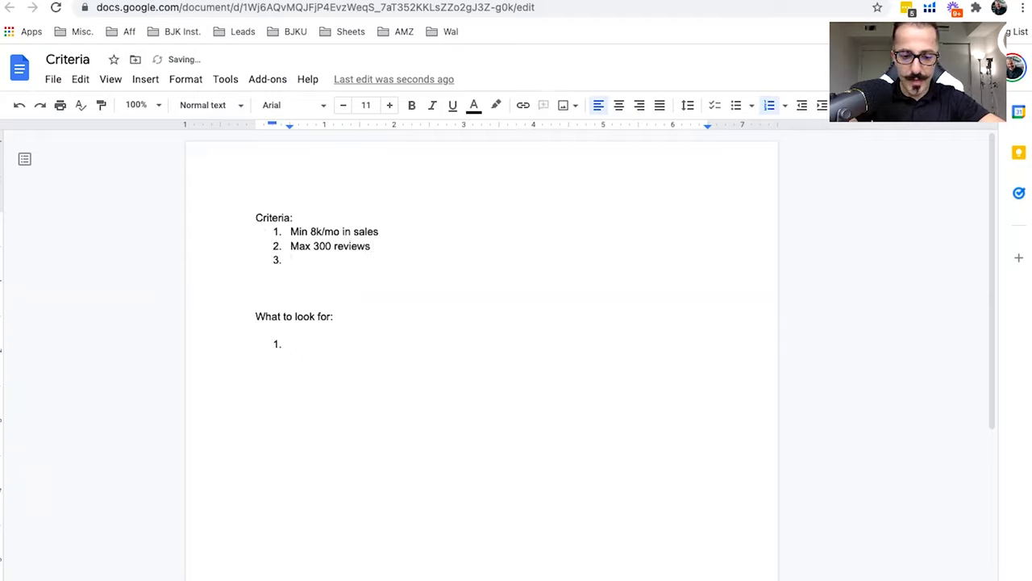
text(Max $70)
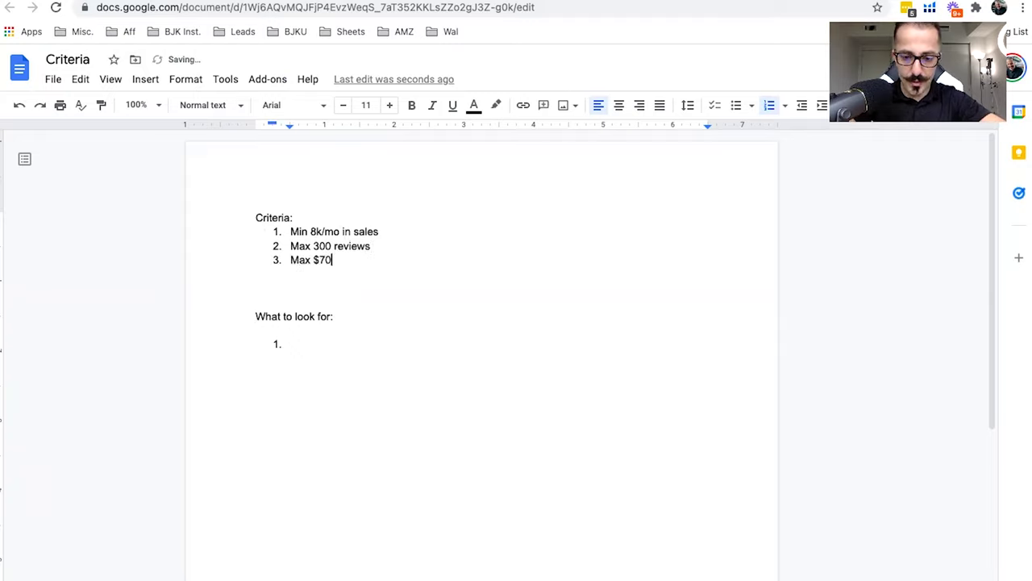
text( price)
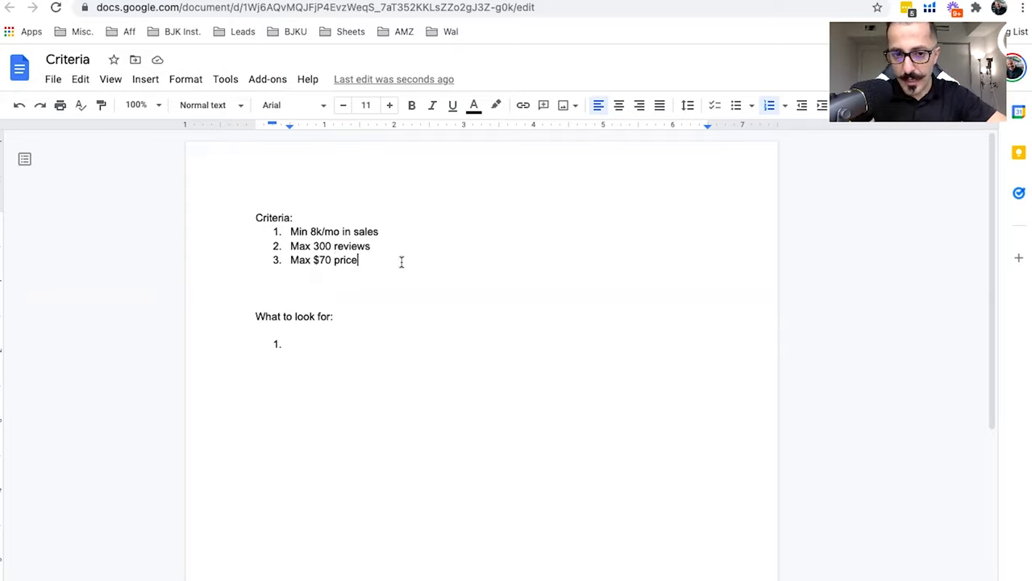
drag(357, 259, 289, 234)
click(368, 261)
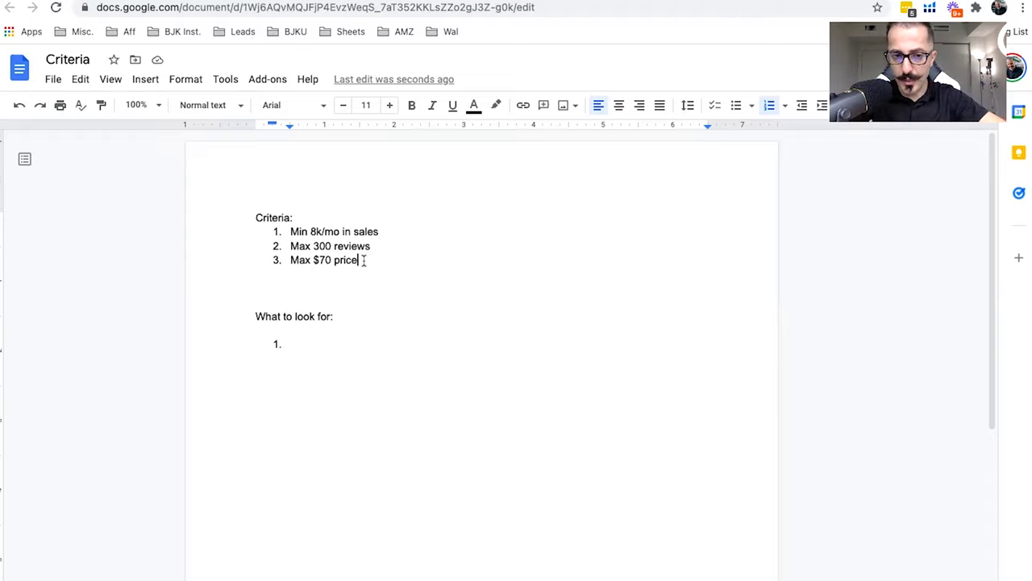
double_click(325, 259)
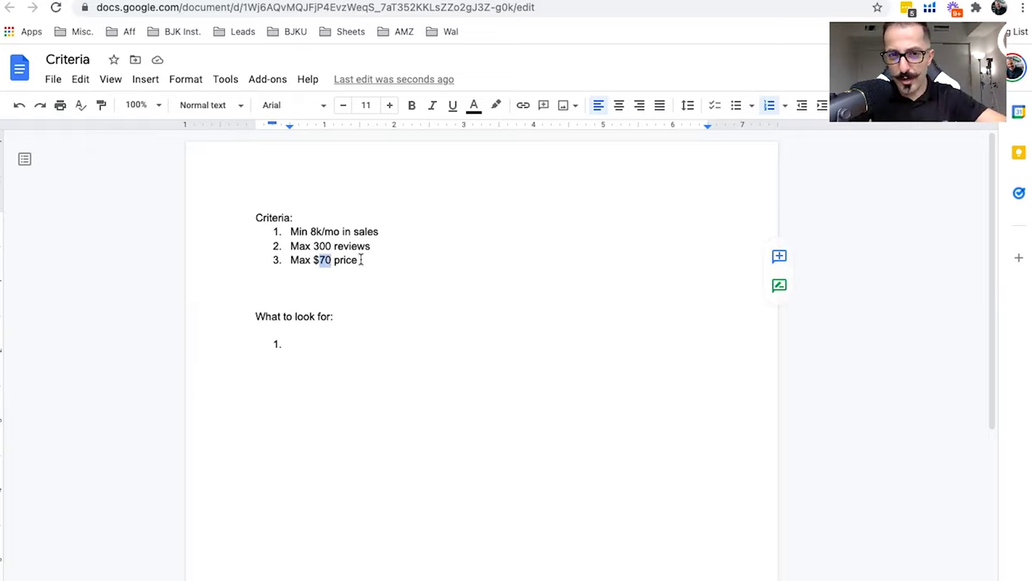
Step: Switch to Helium 10 Black Box and filter products by minimum monthly revenue 8000, maximum price 70 and maximum review count 300
key(ctrl+Tab)
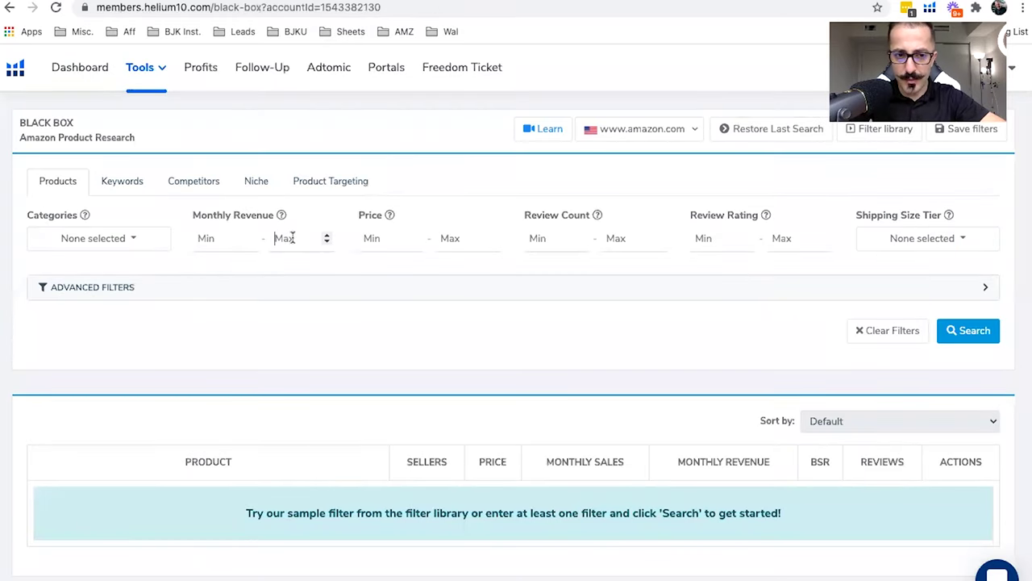
click(219, 239)
text(8000)
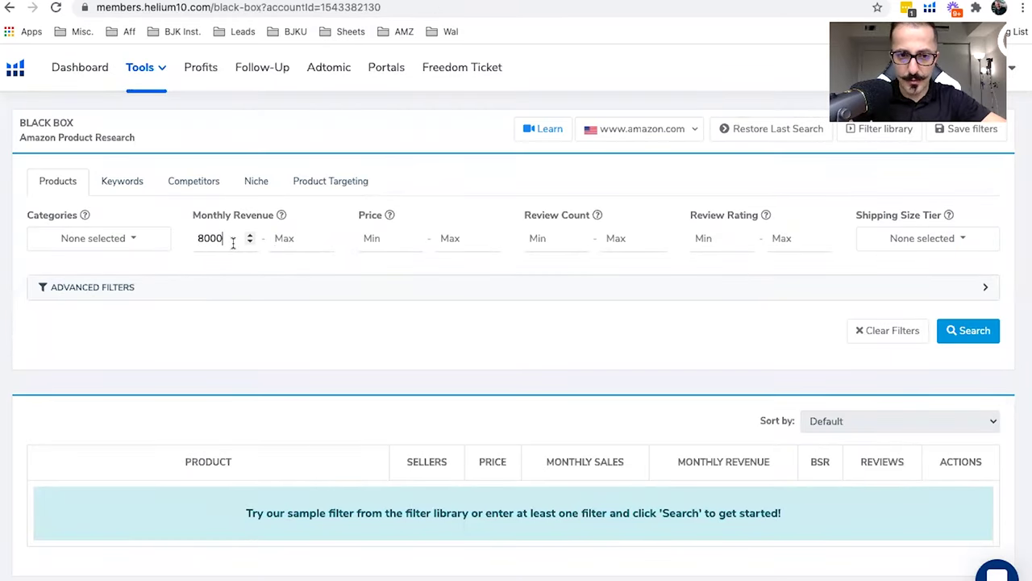
click(449, 238)
text(70)
click(611, 238)
text(300)
Step: Restrict the product categories to Beauty & Personal Care, Health & Household, Home & Kitchen and Pet Supplies
click(112, 248)
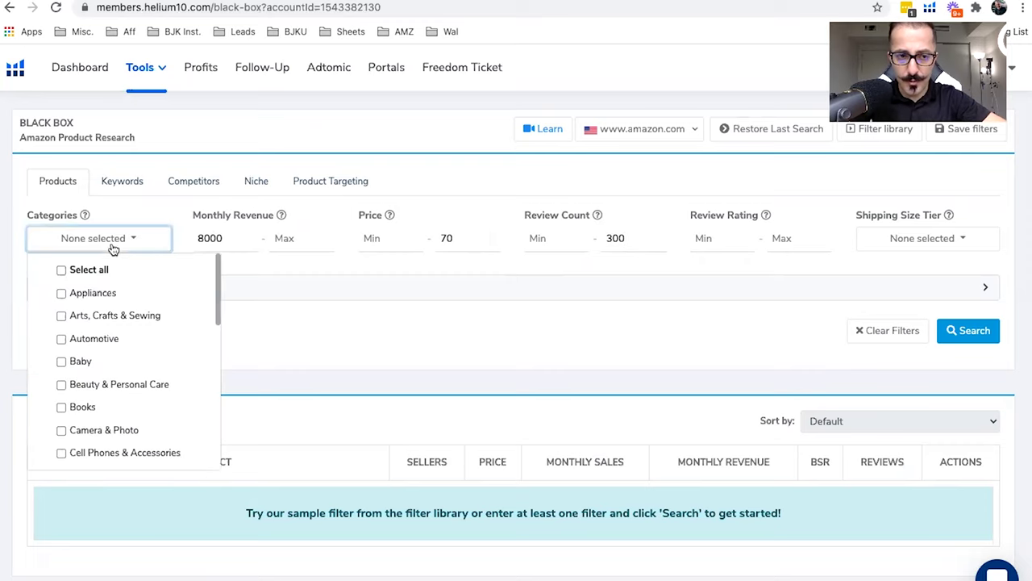
scroll(98, 358, down, 2)
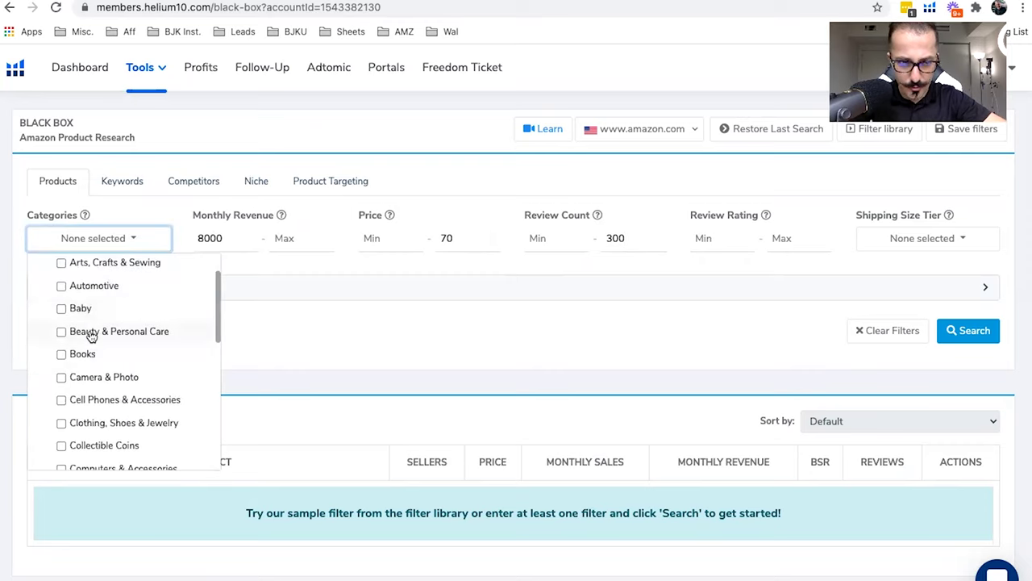
click(91, 332)
scroll(105, 410, down, 3)
scroll(97, 408, up, 1)
scroll(89, 403, down, 3)
click(102, 378)
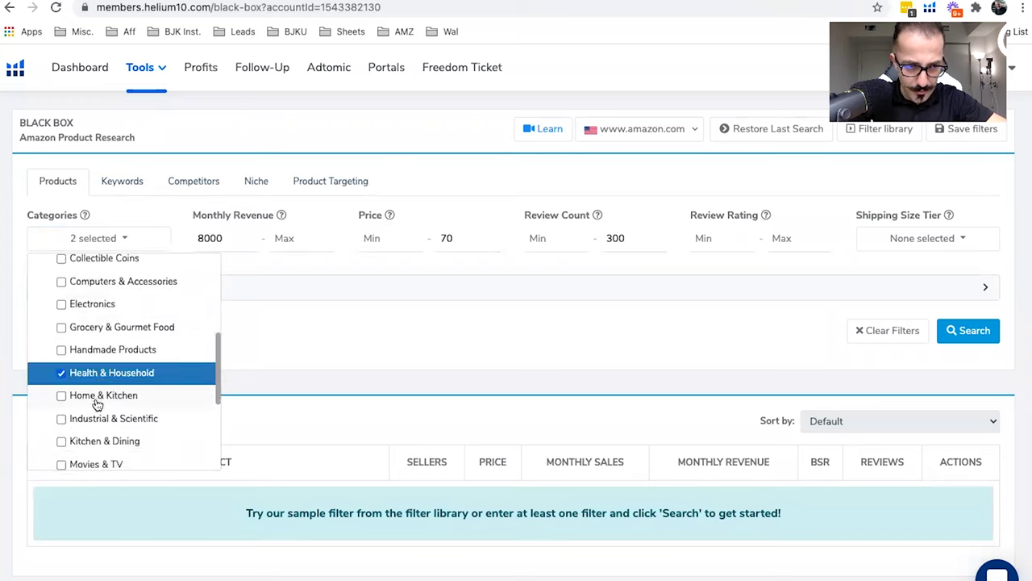
click(99, 400)
scroll(90, 397, down, 3)
scroll(96, 400, down, 3)
click(89, 428)
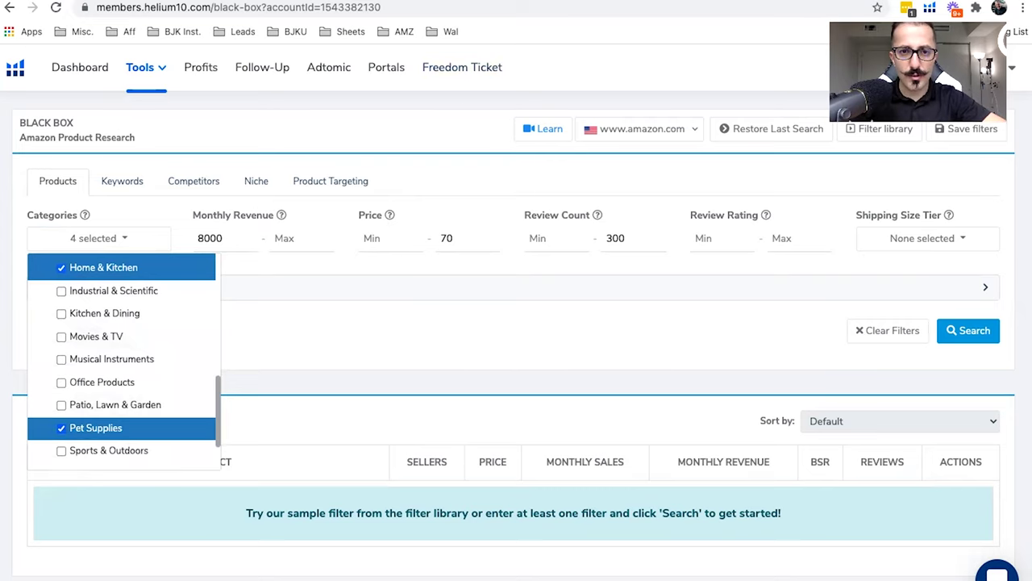
Step: Switch back to the Criteria document in Google Docs and add "Catagories:" as the fourth criterion
key(ctrl+Tab)
click(408, 265)
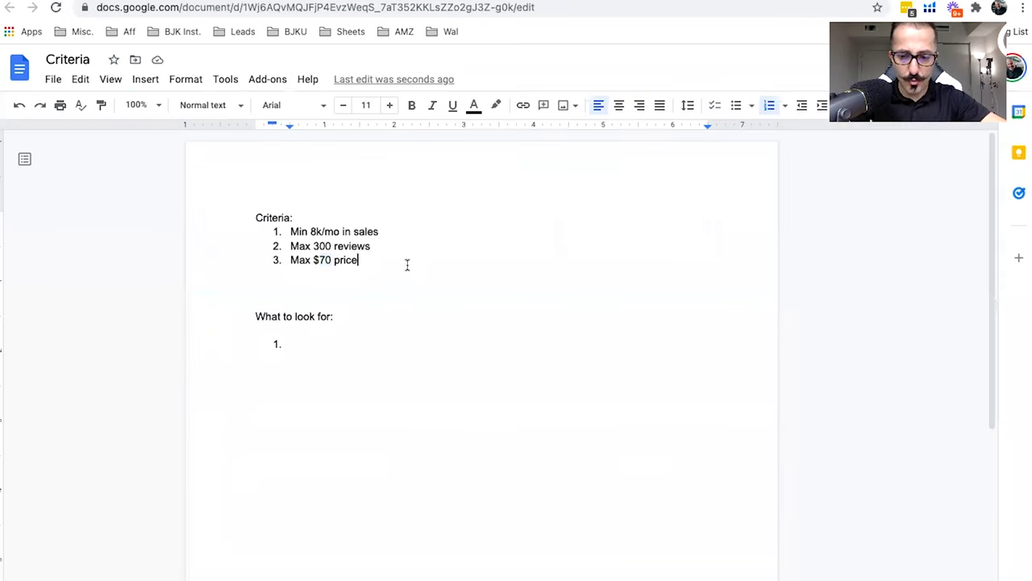
key(Return)
text(Catagories:)
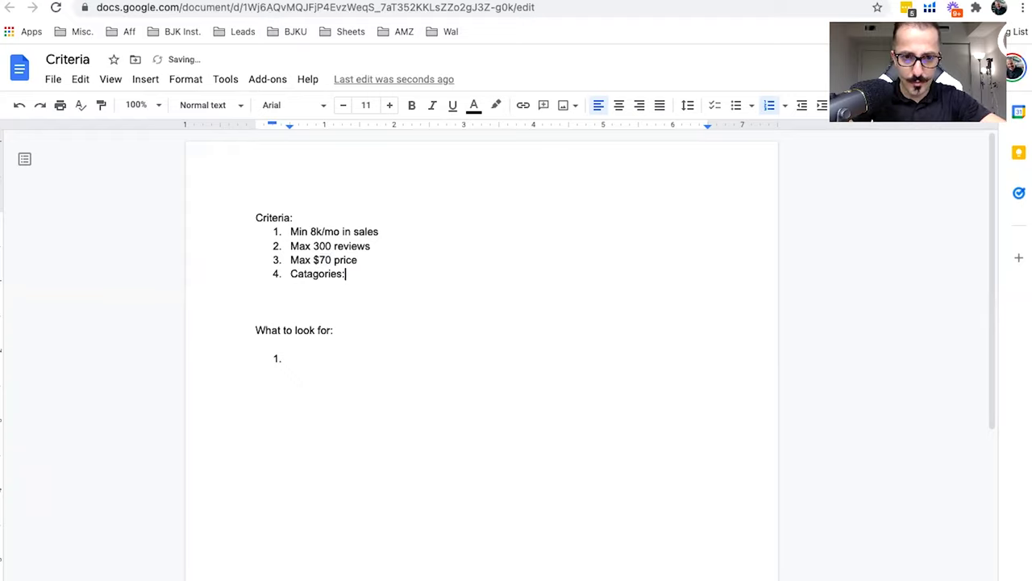
Step: Add an indented sub-list under the fourth criterion with "Health & household" and "Pet supplier"
key(Return)
key(Tab)
text(Health & )
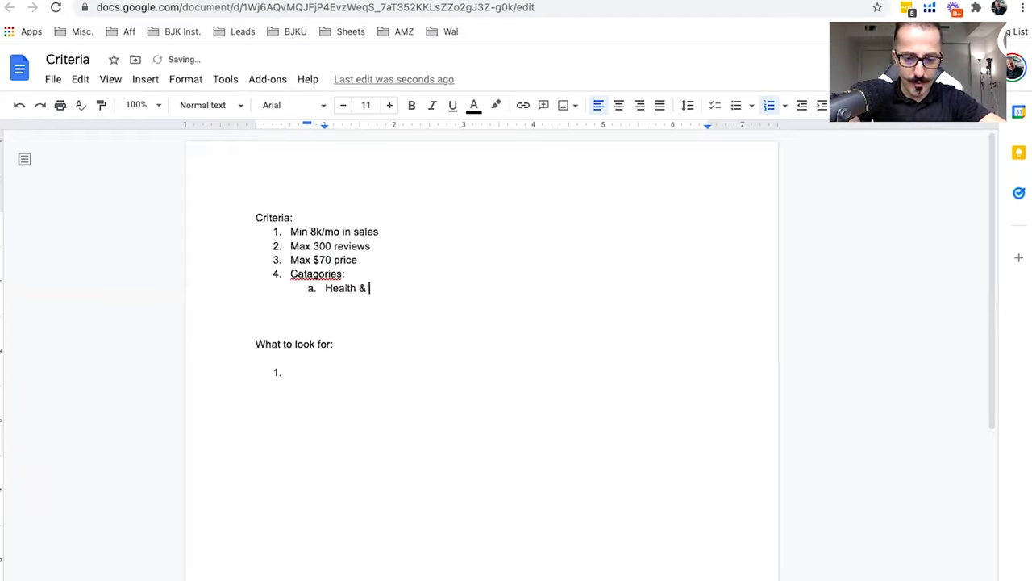
text(househol)
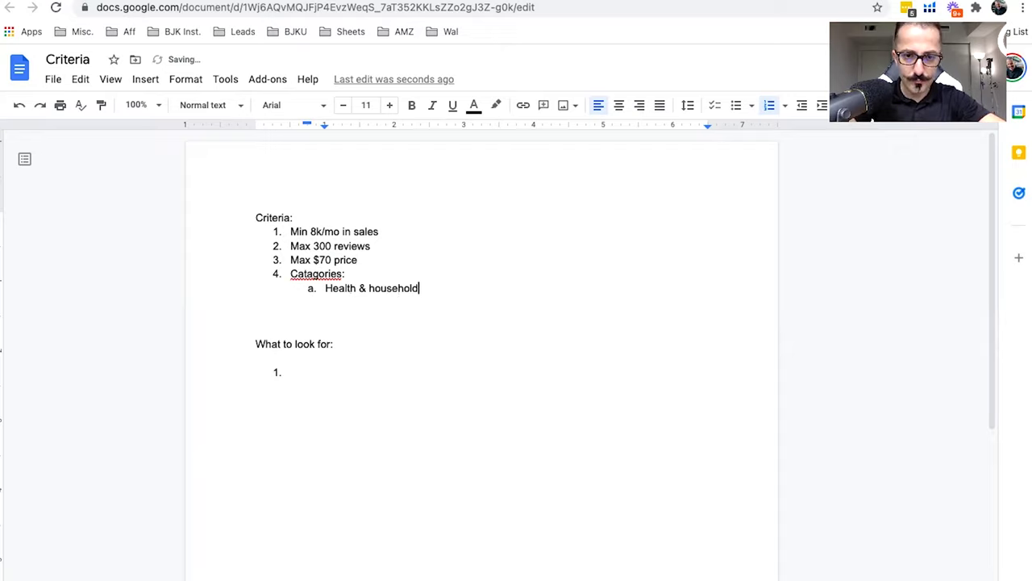
text(d)
key(Return)
text(Pet supplier)
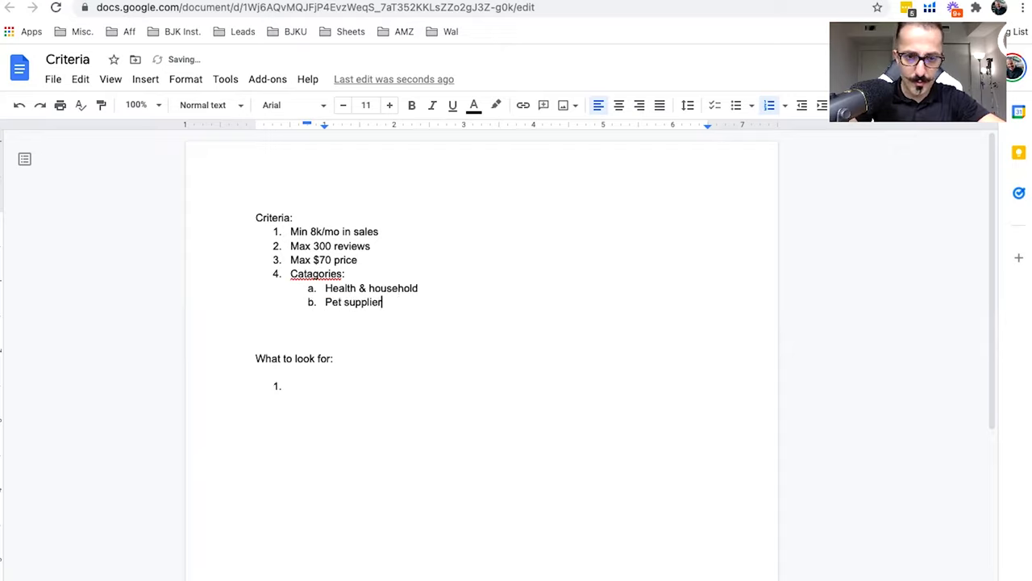
Step: Add "Beauty" and "Kitchen & dinning" as further entries in the category sub-list
key(Return)
text(Beau)
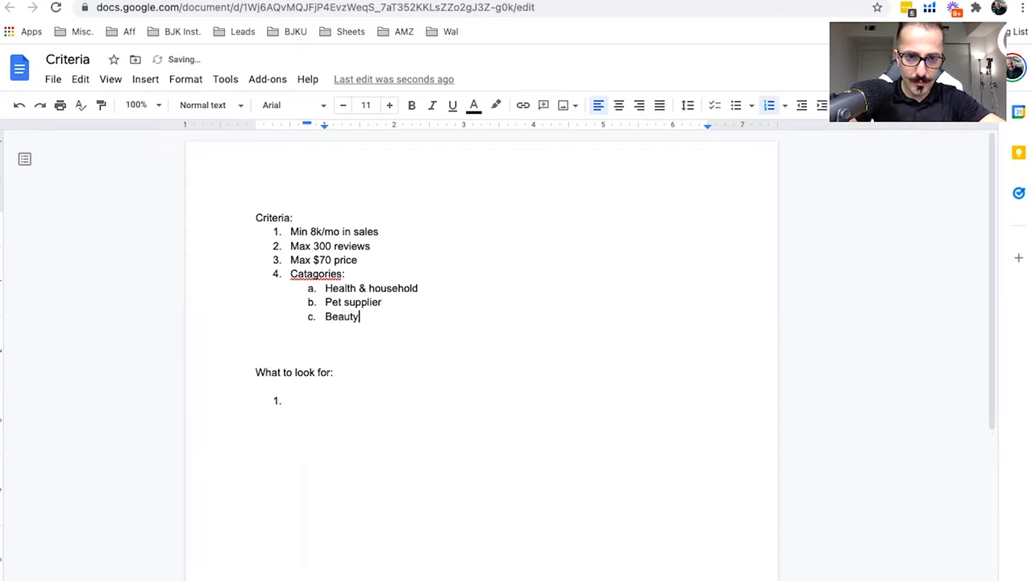
text(ty)
key(Return)
text(Kitchen )
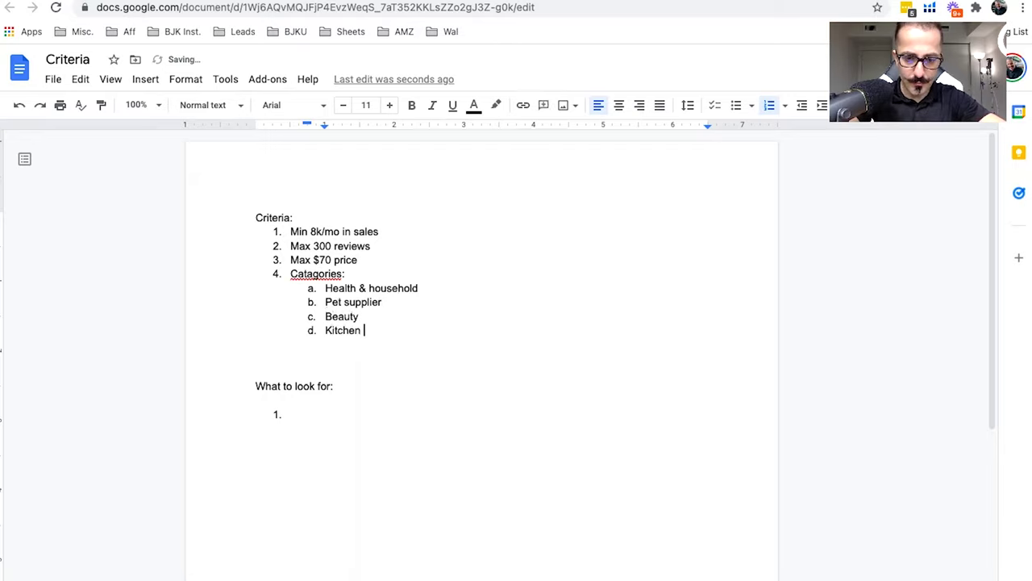
text(& dinning)
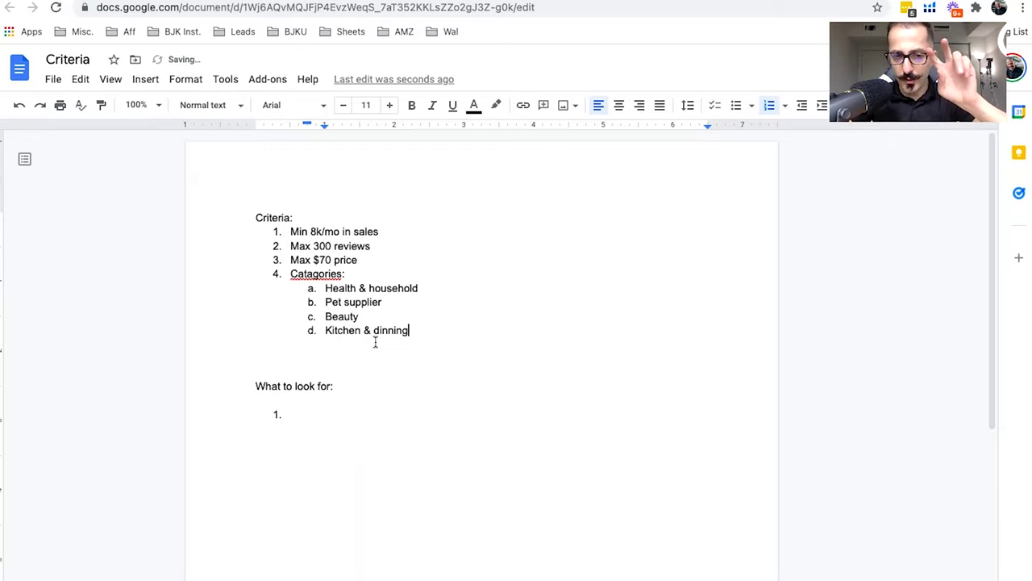
Step: Remove the two extra blank lines between the category sub-list and "What to look for:"
click(360, 363)
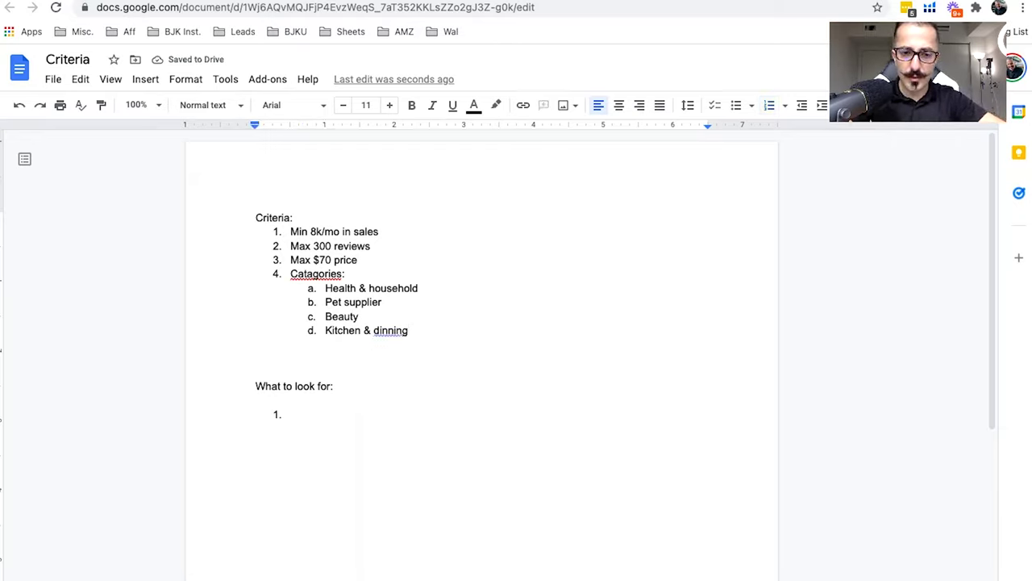
key(BackSpace)
key(BackSpace)
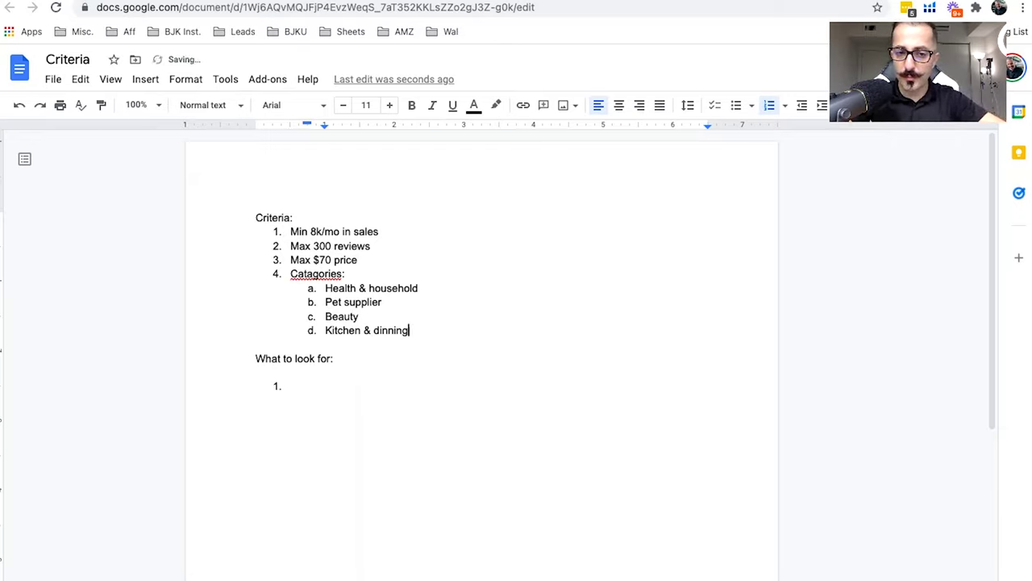
Step: Correct the spelling of "Catagories" to "Categories" and "dinning" to "dining", and return to the numbered list under "What to look for:"
click(393, 385)
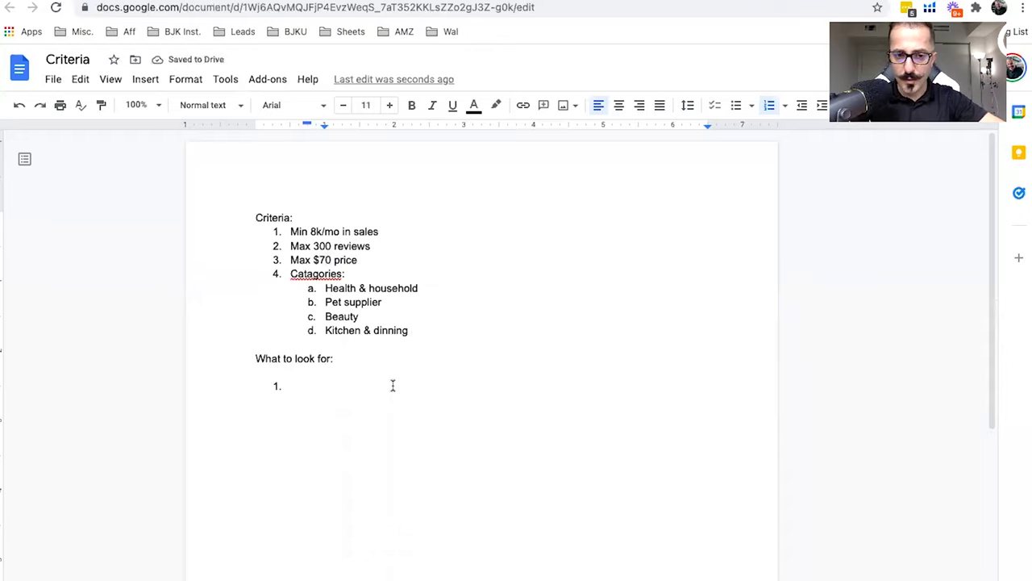
click(309, 272)
click(327, 254)
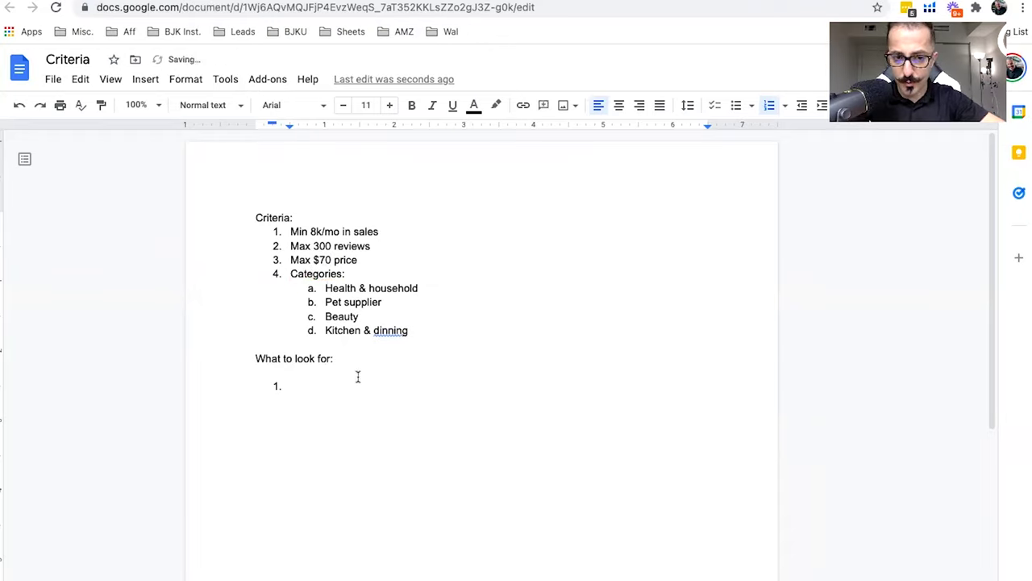
click(391, 327)
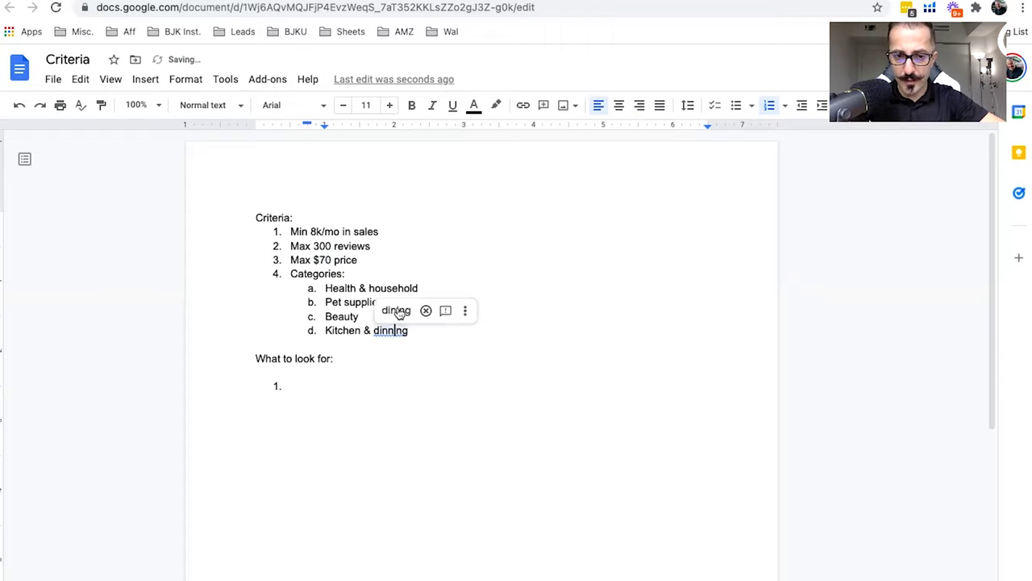
click(401, 311)
click(368, 384)
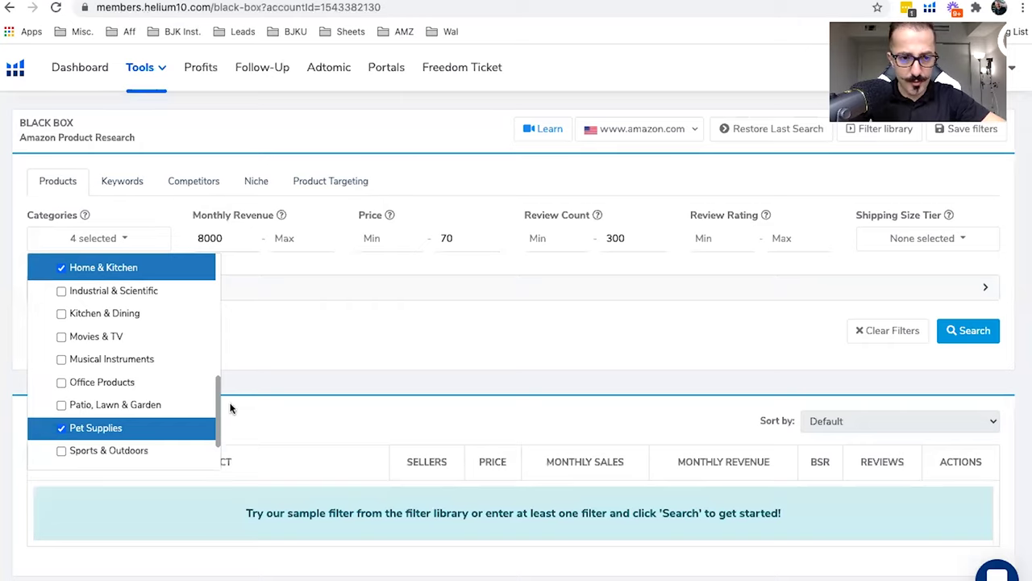
Step: Switch back to Helium 10 Black Box and run the product search with the filters already set
click(309, 360)
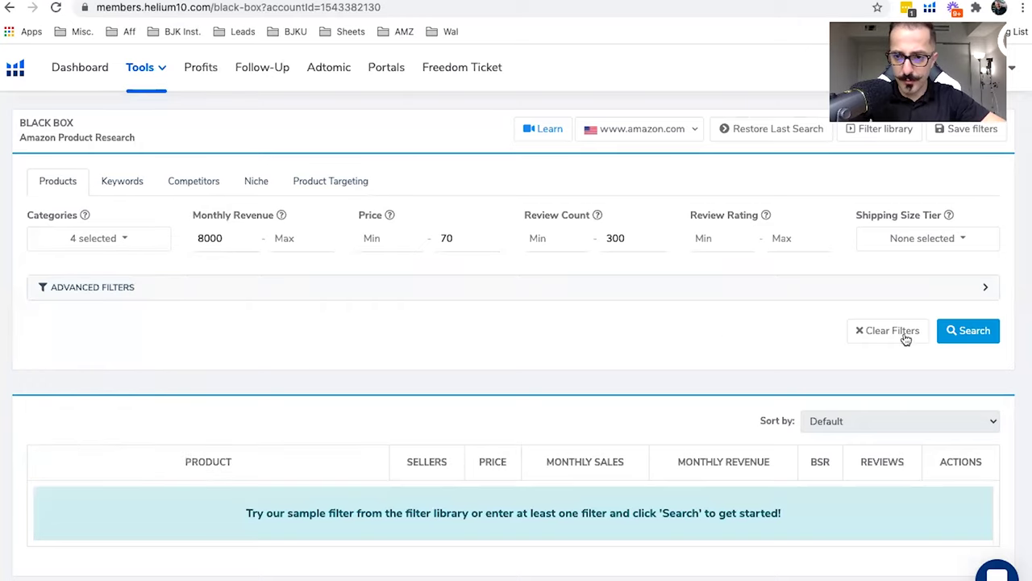
click(951, 329)
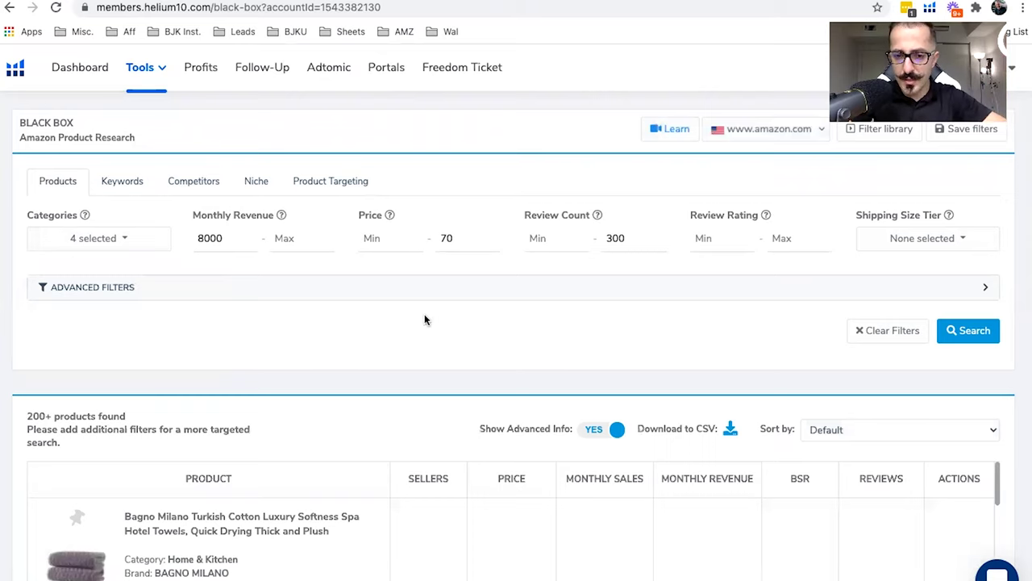
scroll(424, 318, down, 2)
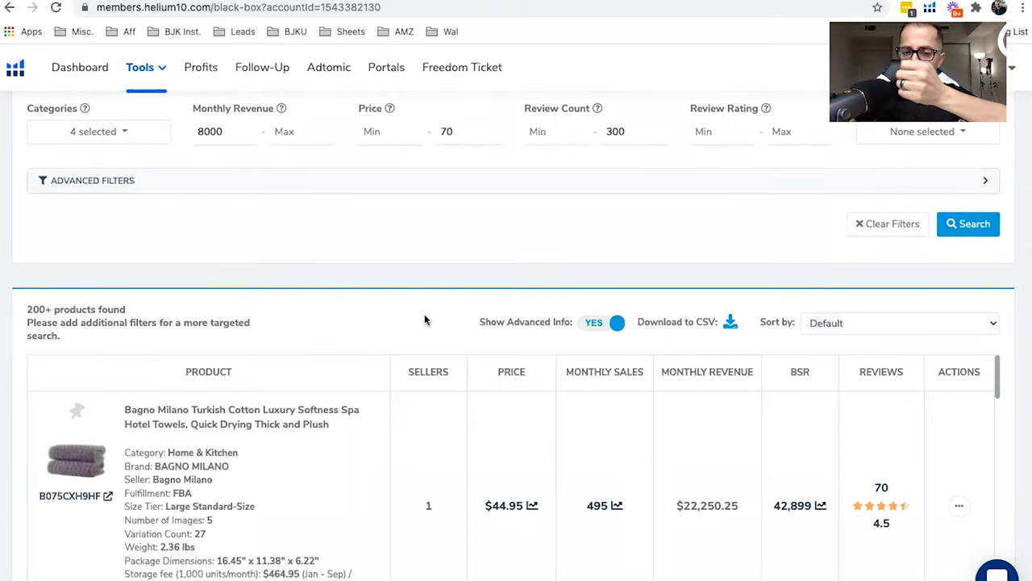
scroll(424, 320, up, 2)
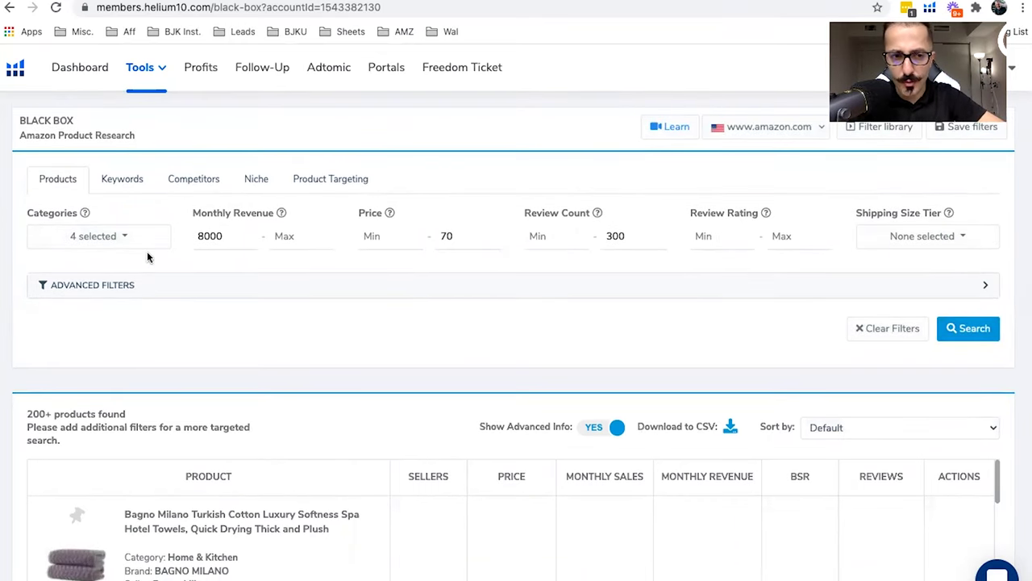
Step: Look through the Shipping Size Tier options and the advanced filters, then collapse them again
click(918, 235)
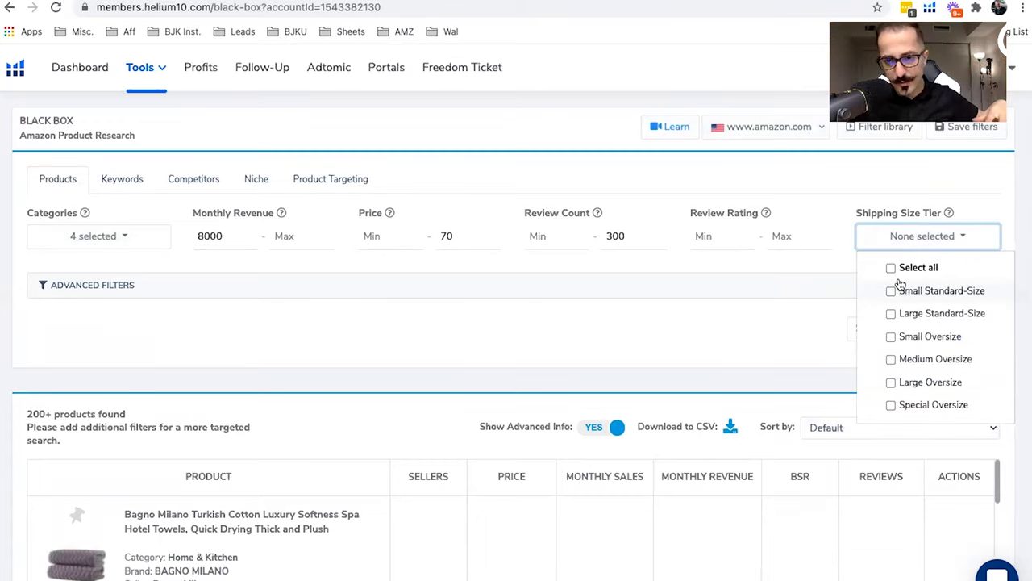
click(770, 186)
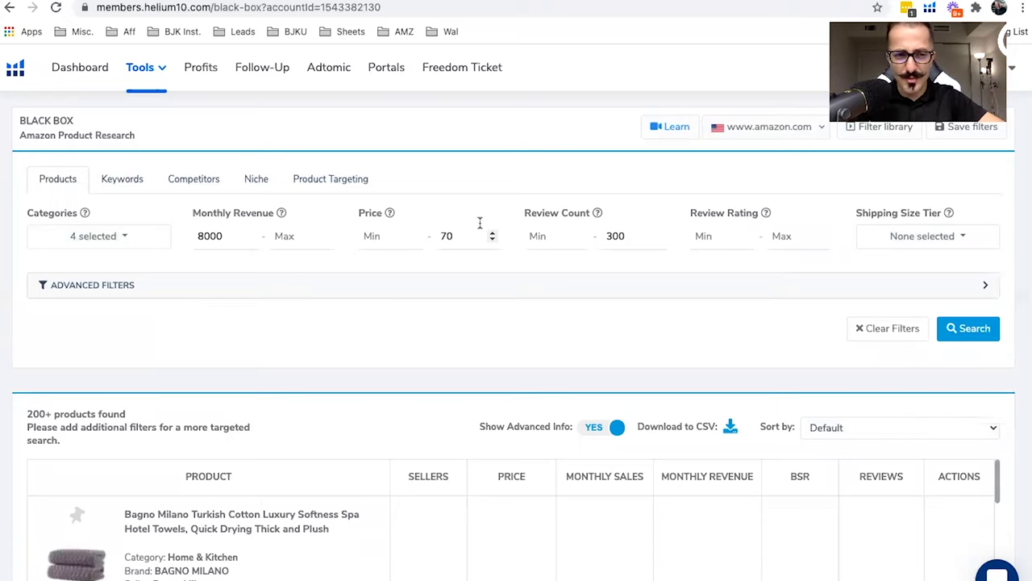
click(132, 279)
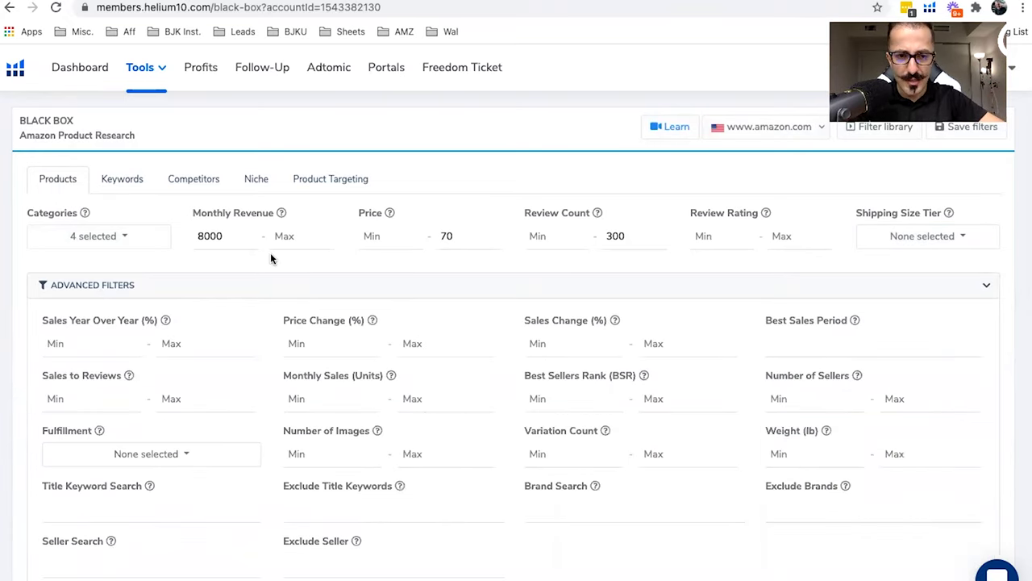
scroll(537, 237, down, 1)
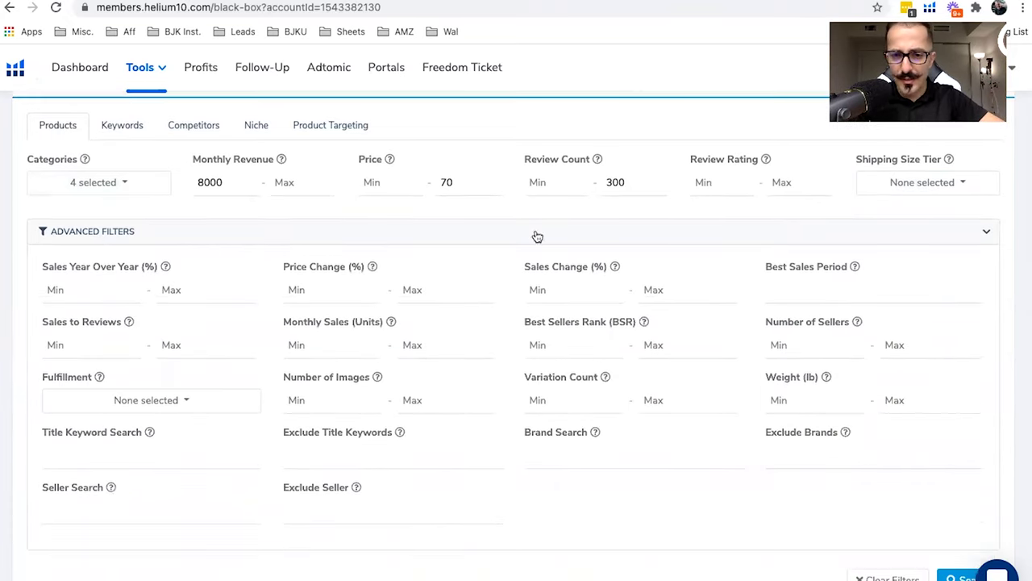
click(96, 232)
Step: Review the product listings on the first results page, checking category, size tier, price, monthly revenue and reviews down to the last product
scroll(391, 300, down, 5)
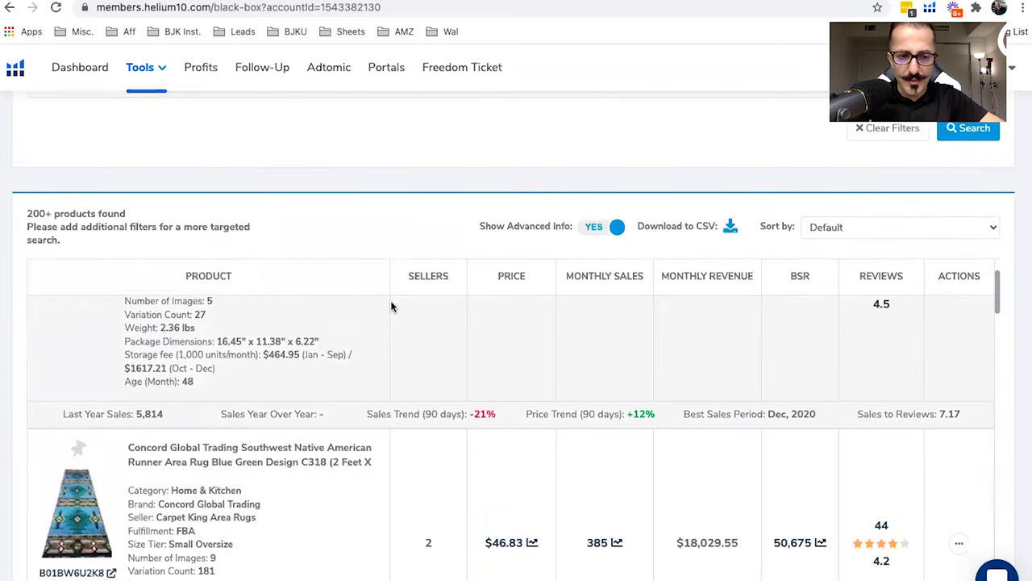
scroll(276, 206, down, 6)
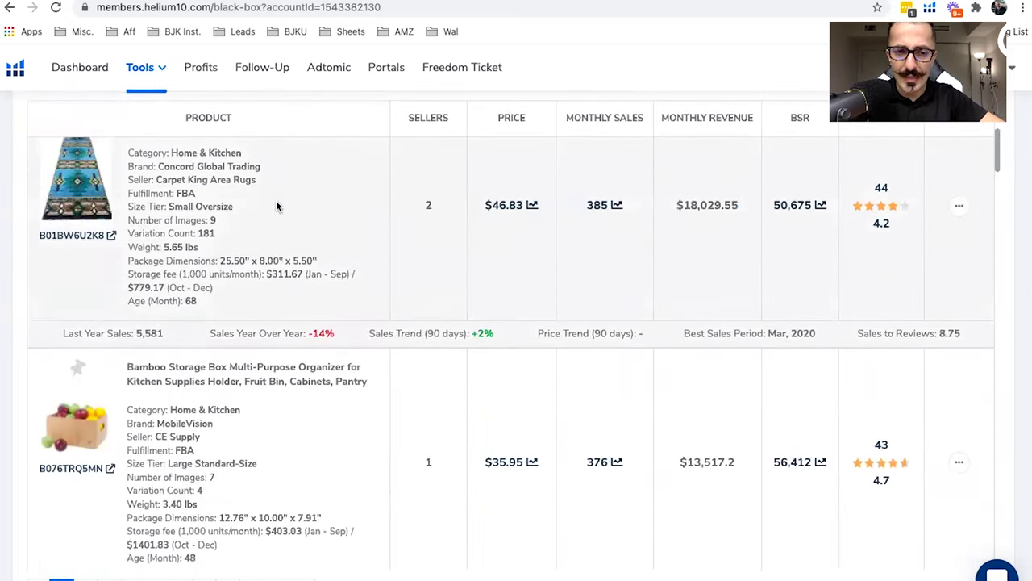
scroll(291, 320, down, 2)
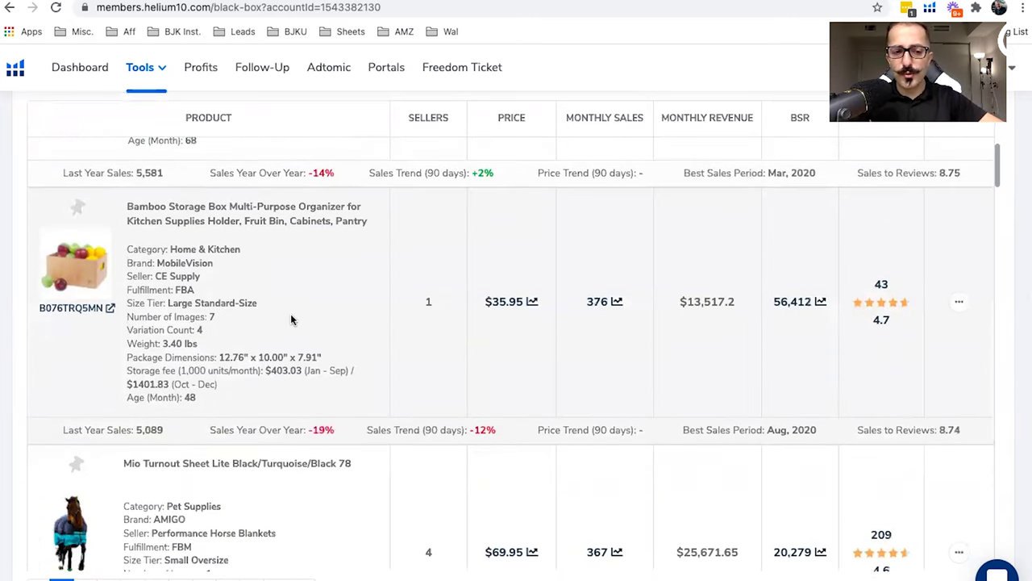
scroll(613, 247, up, 3)
scroll(362, 314, up, 1)
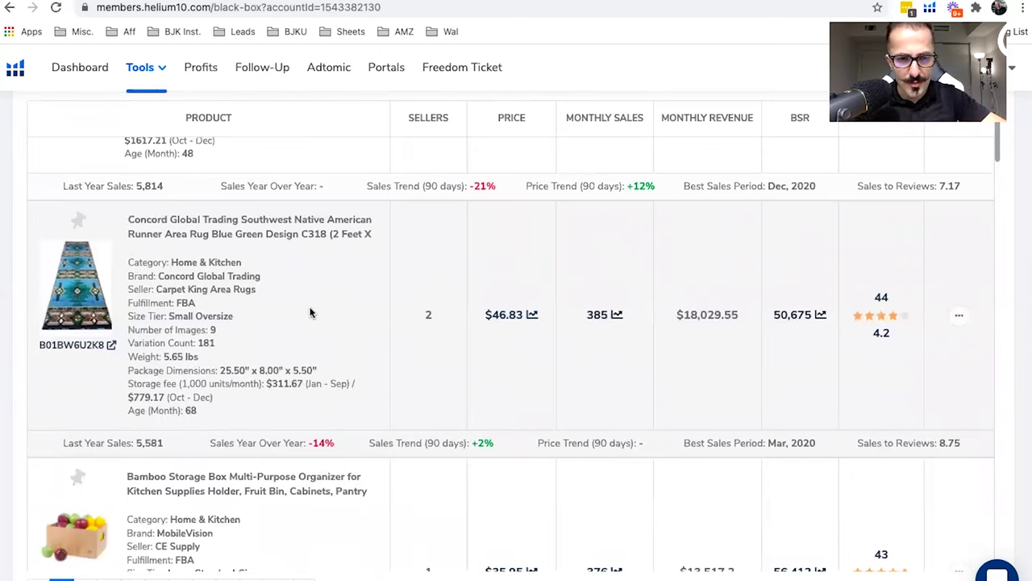
scroll(274, 300, up, 1)
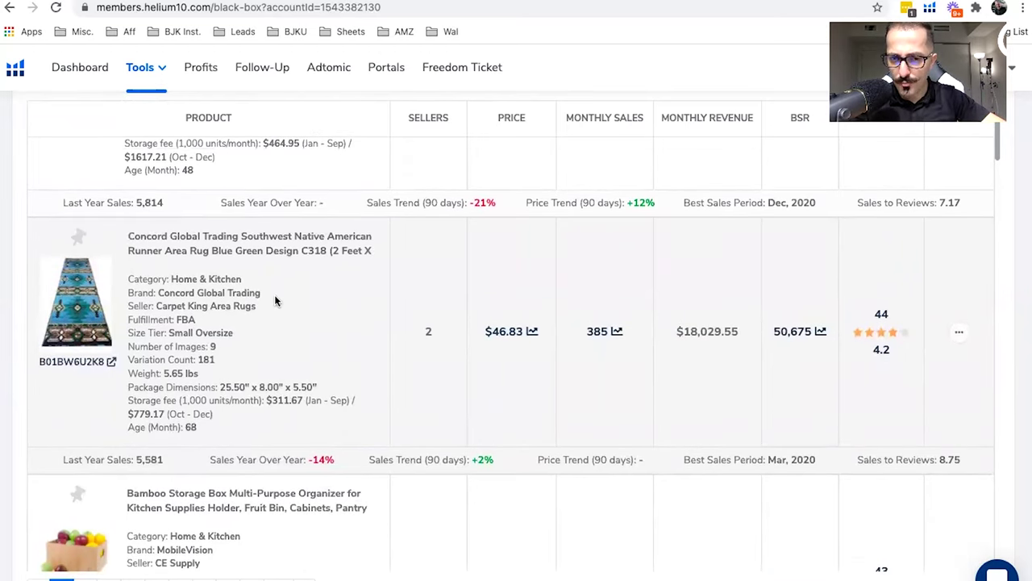
scroll(274, 300, up, 1)
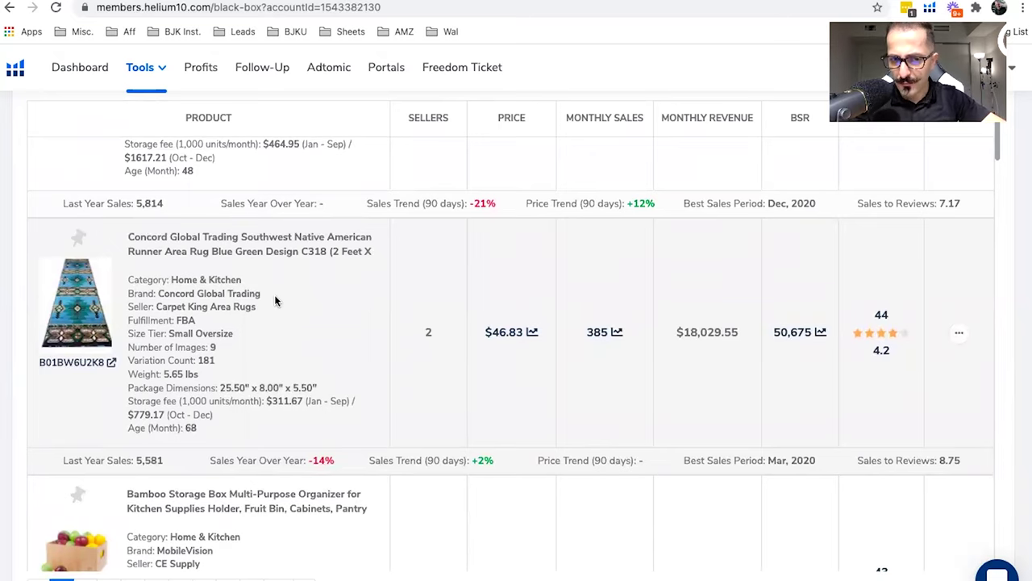
scroll(292, 319, down, 2)
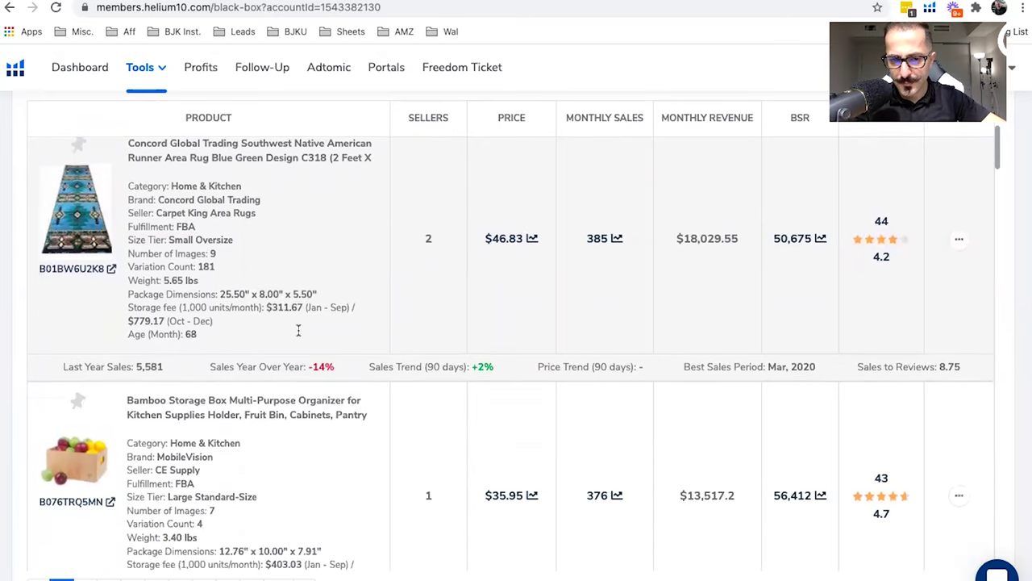
scroll(459, 323, down, 5)
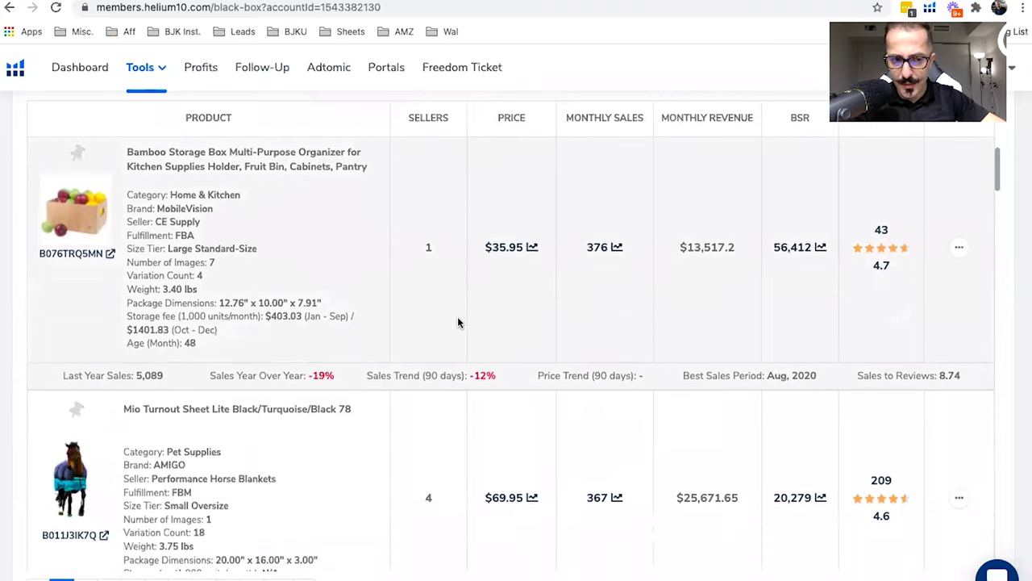
scroll(457, 322, down, 3)
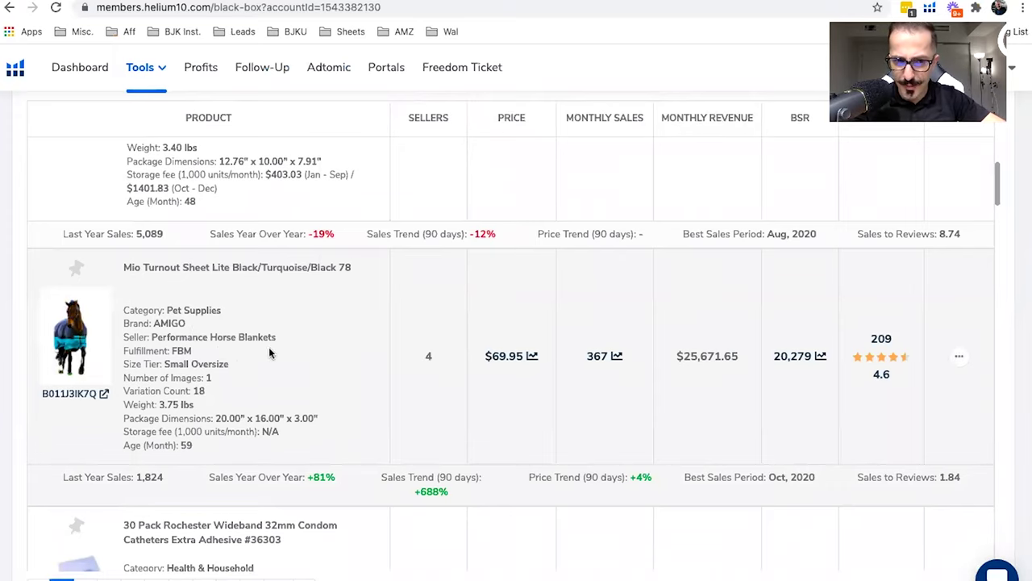
scroll(267, 349, down, 4)
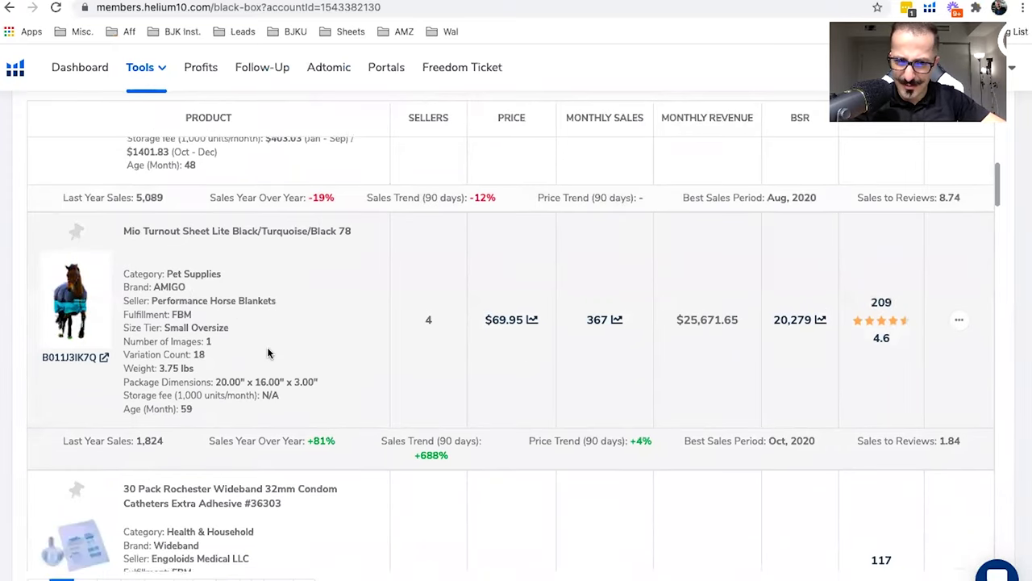
scroll(269, 353, down, 5)
scroll(268, 352, down, 15)
scroll(267, 347, down, 8)
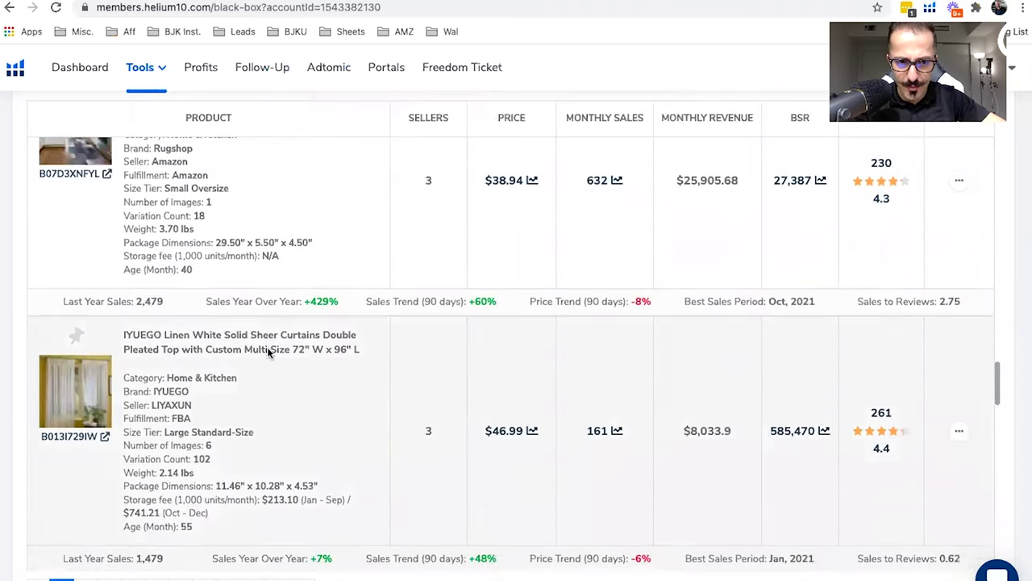
scroll(267, 347, down, 15)
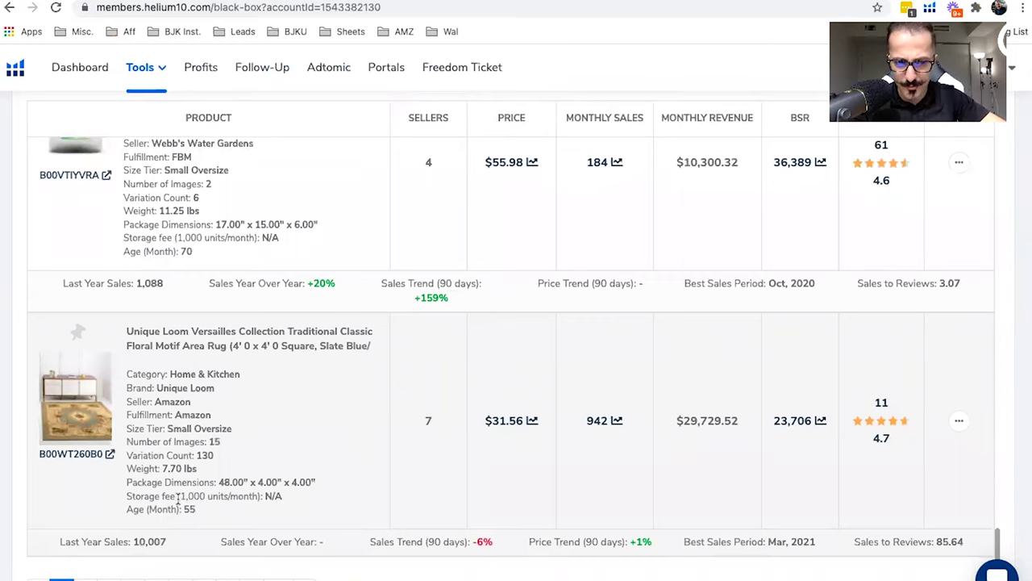
Step: Skim the first results page once more from its top and open page 2 of the results
scroll(167, 365, up, 20)
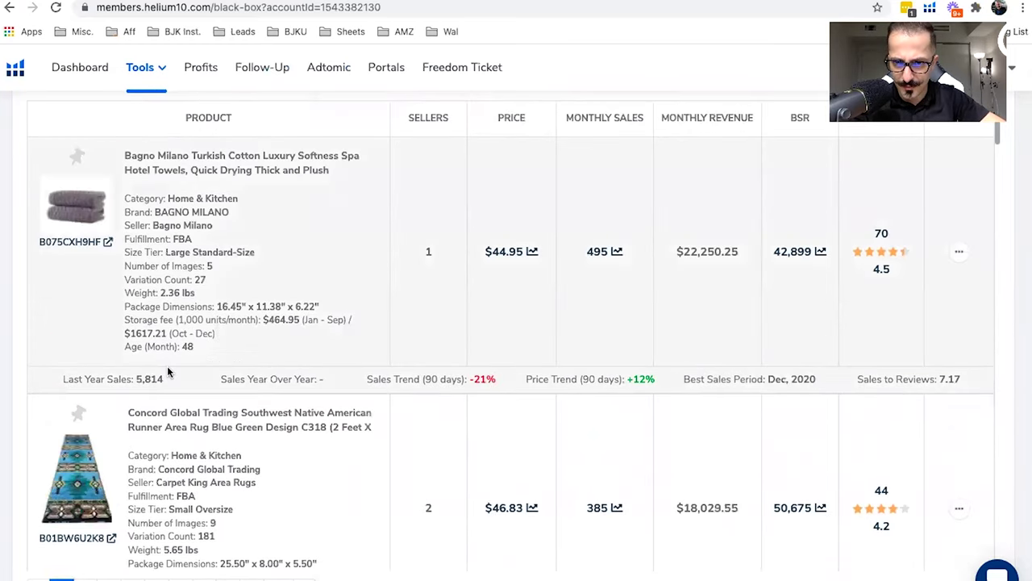
scroll(167, 366, up, 4)
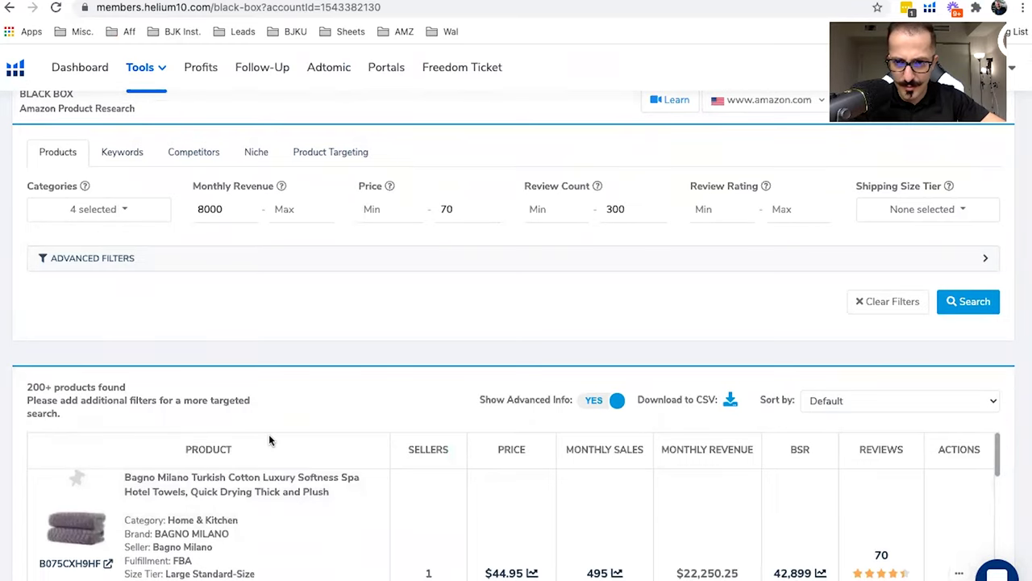
scroll(268, 436, down, 1)
scroll(248, 345, down, 1)
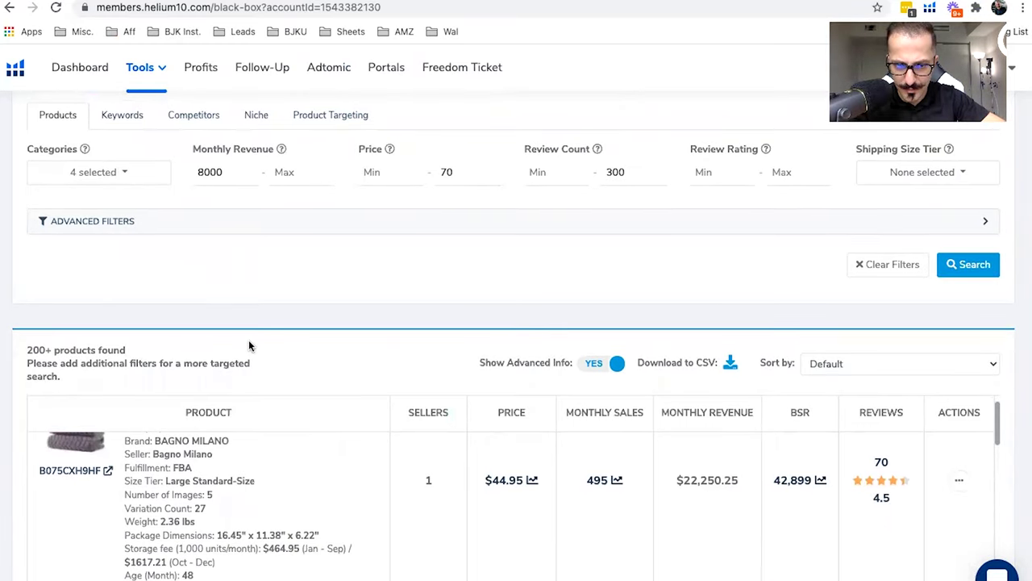
scroll(325, 364, down, 5)
scroll(325, 364, down, 10)
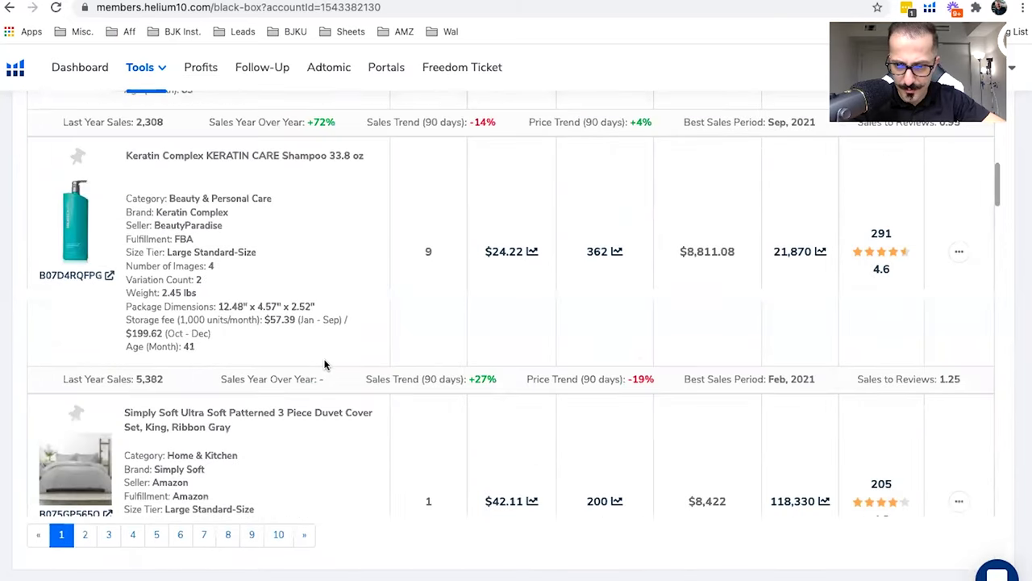
scroll(325, 363, down, 5)
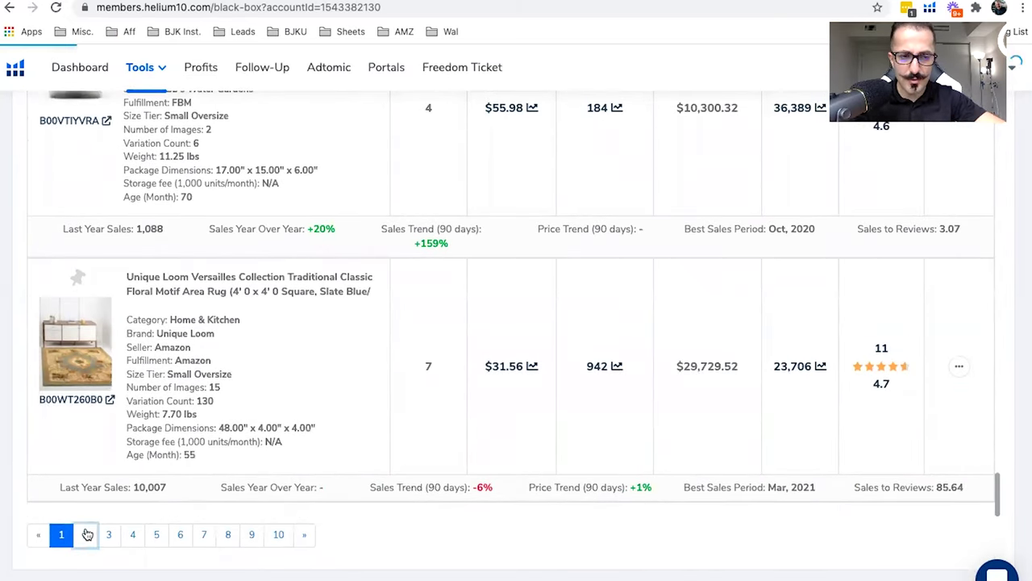
click(85, 534)
Step: Examine the first few products on results page 2 and return to the brown hallway runner rug at its start
scroll(186, 311, down, 6)
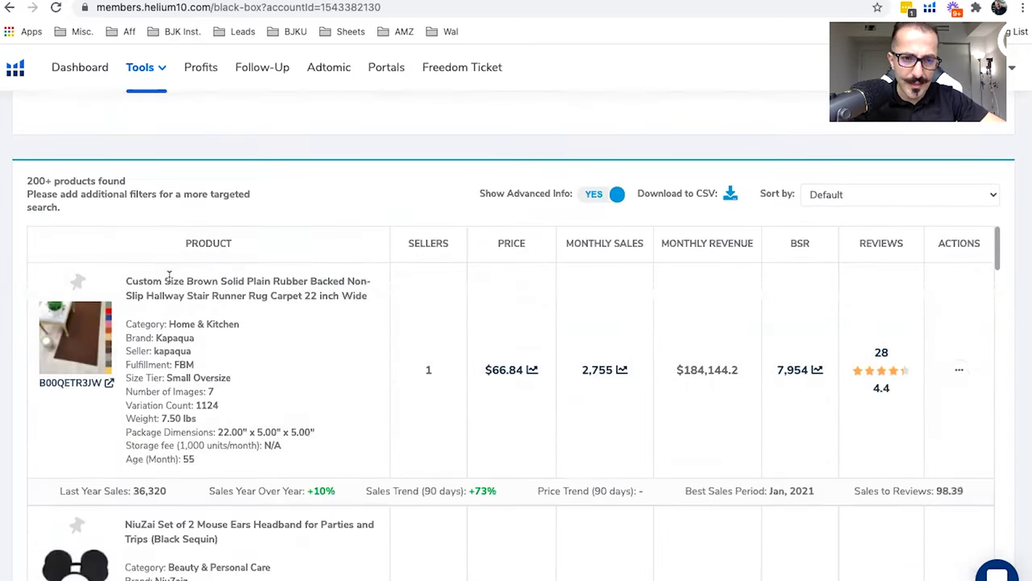
scroll(196, 359, down, 2)
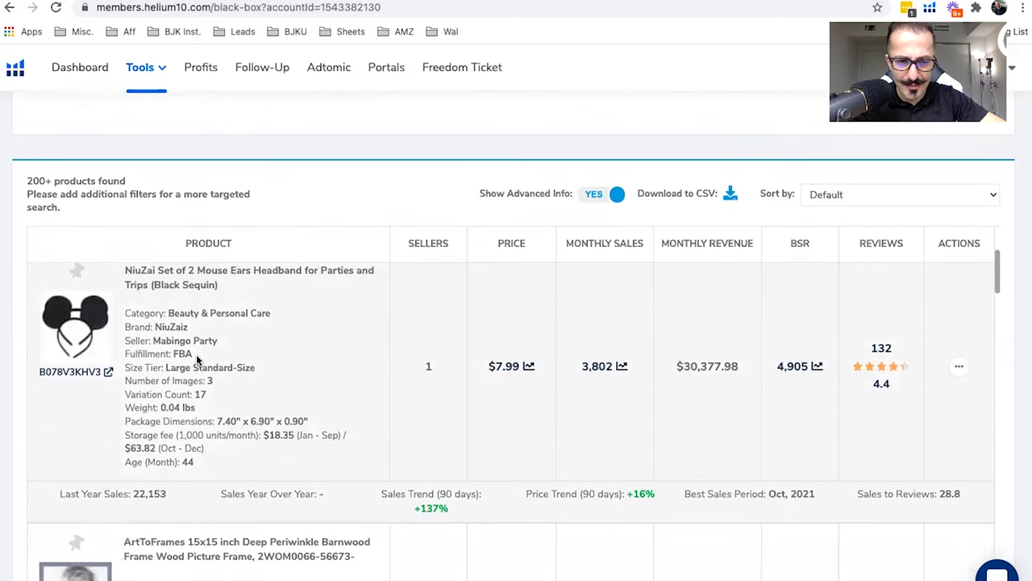
scroll(200, 405, down, 4)
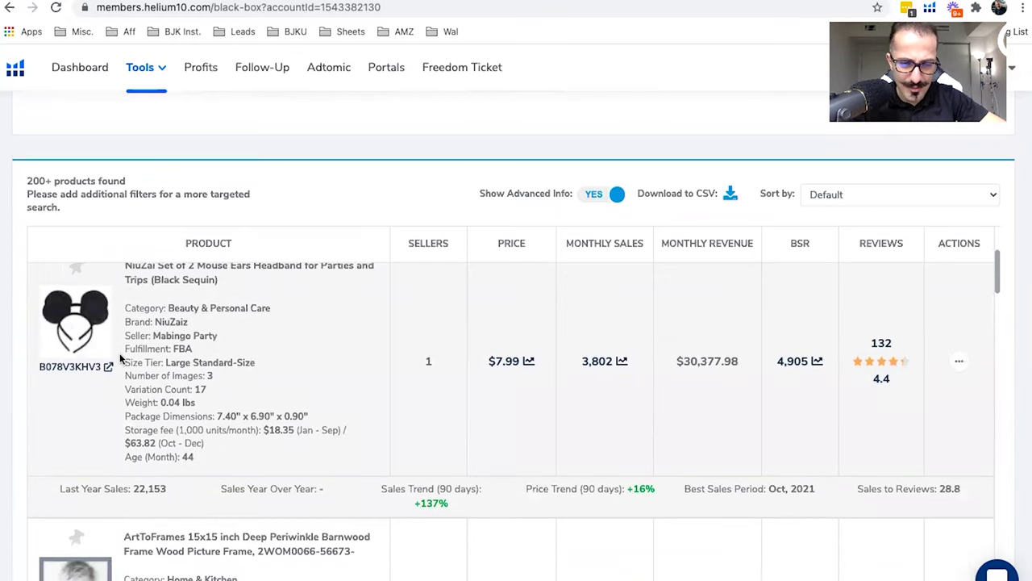
scroll(232, 379, down, 2)
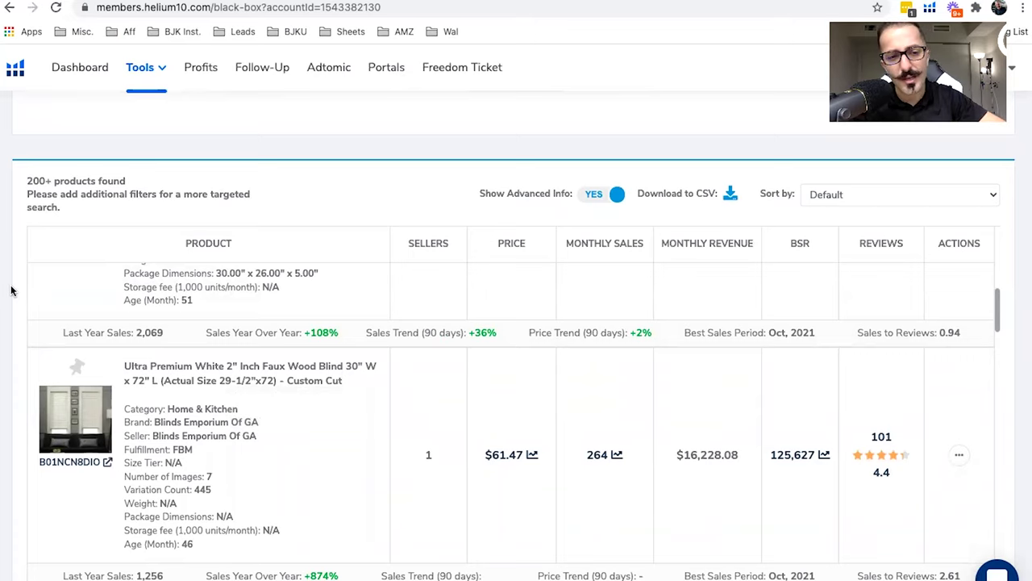
scroll(181, 370, up, 4)
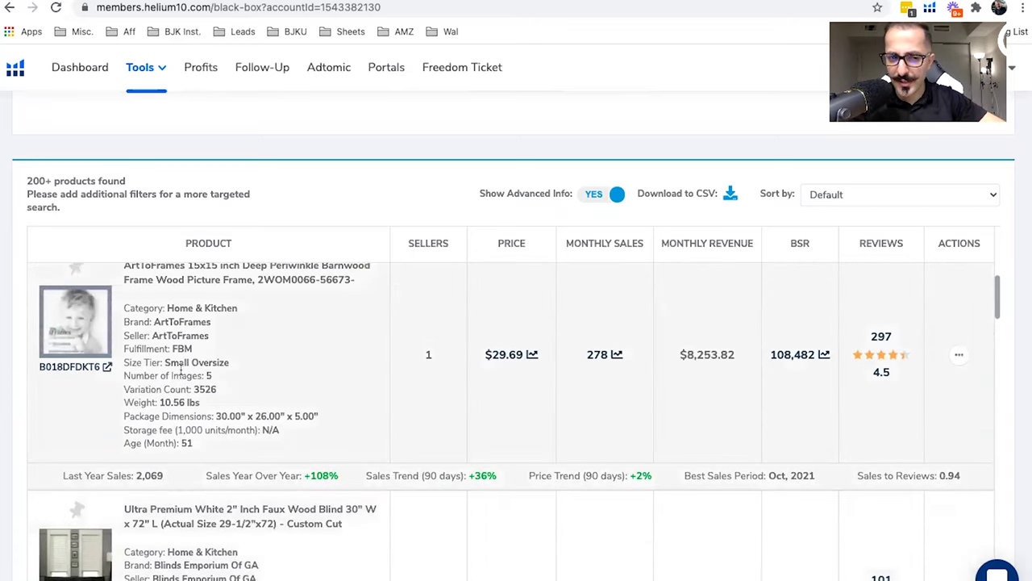
scroll(180, 370, up, 8)
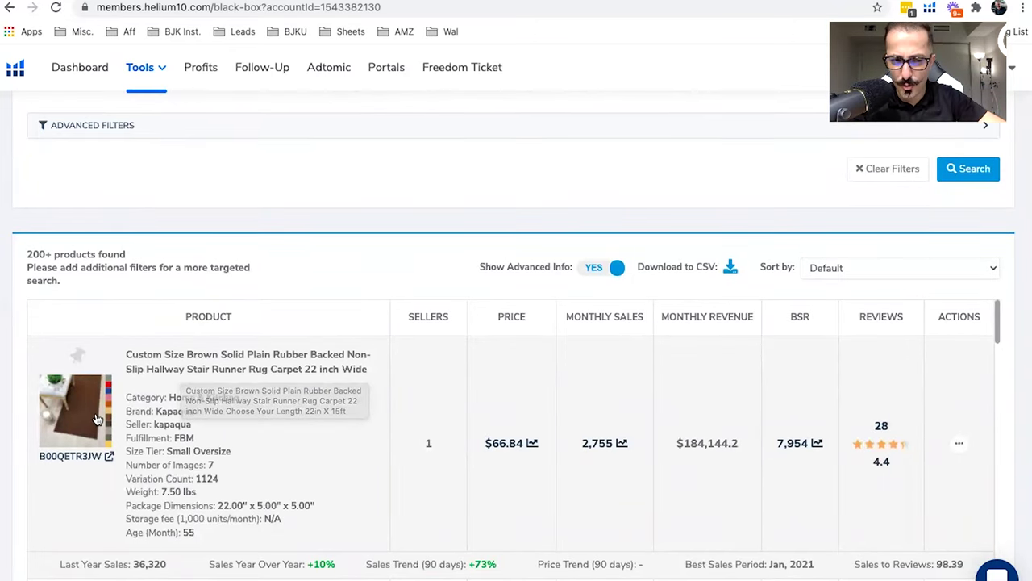
Step: Find the Ultra Premium White 2" Inch Faux Wood Blind on results page 2 and look over its Amazon listing
scroll(97, 419, down, 10)
scroll(96, 420, down, 1)
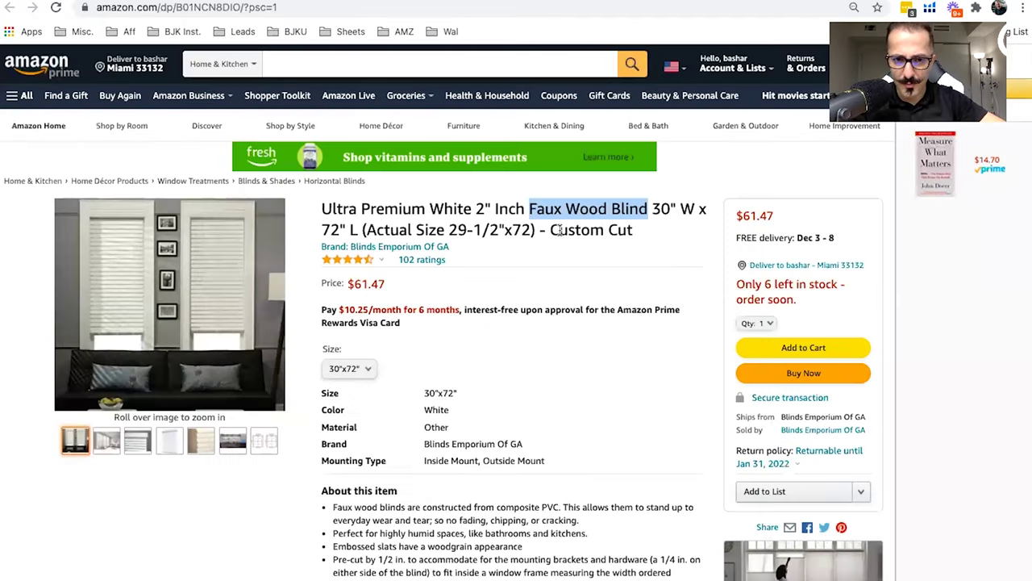
click(484, 263)
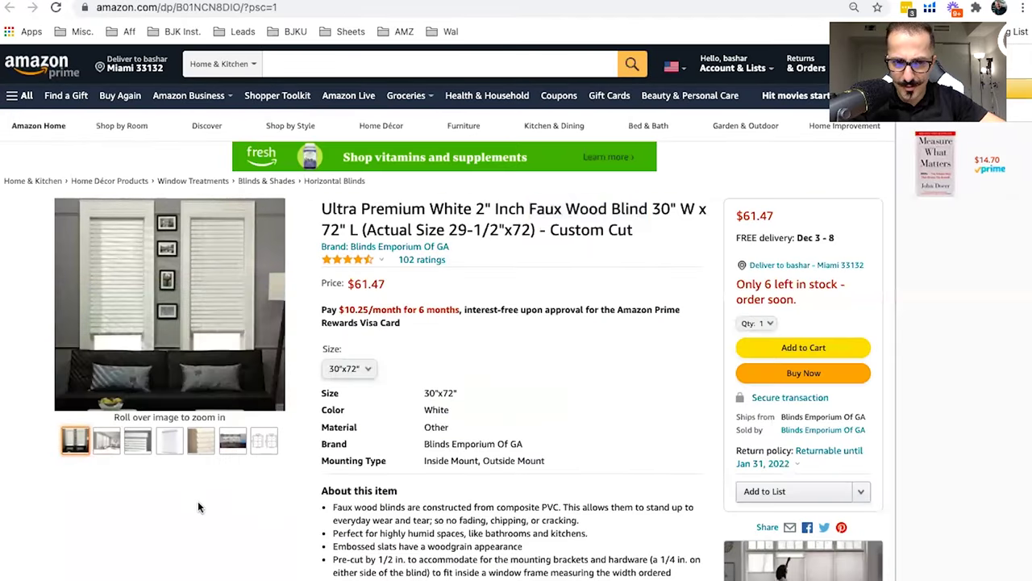
scroll(184, 510, down, 4)
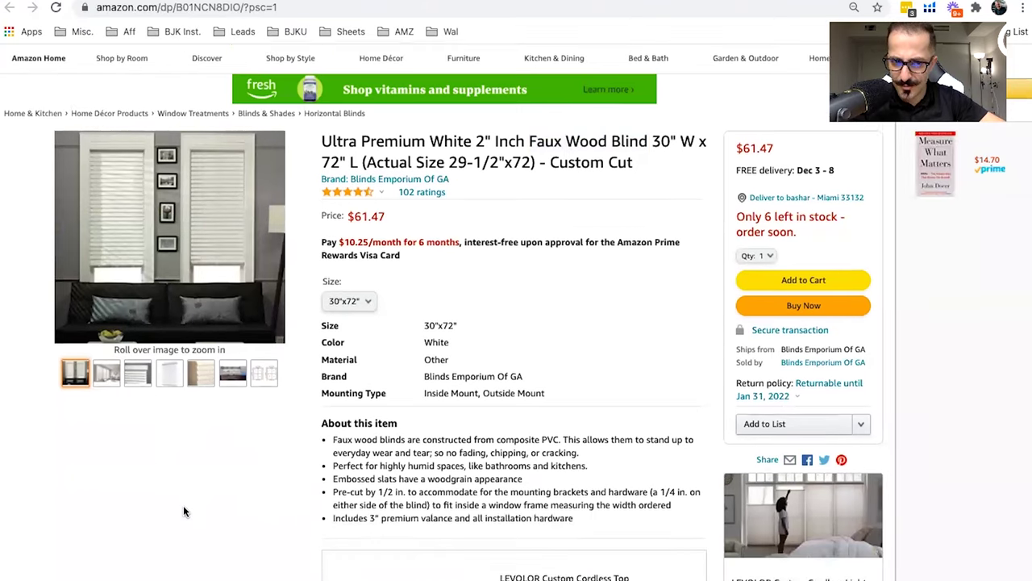
scroll(183, 512, up, 4)
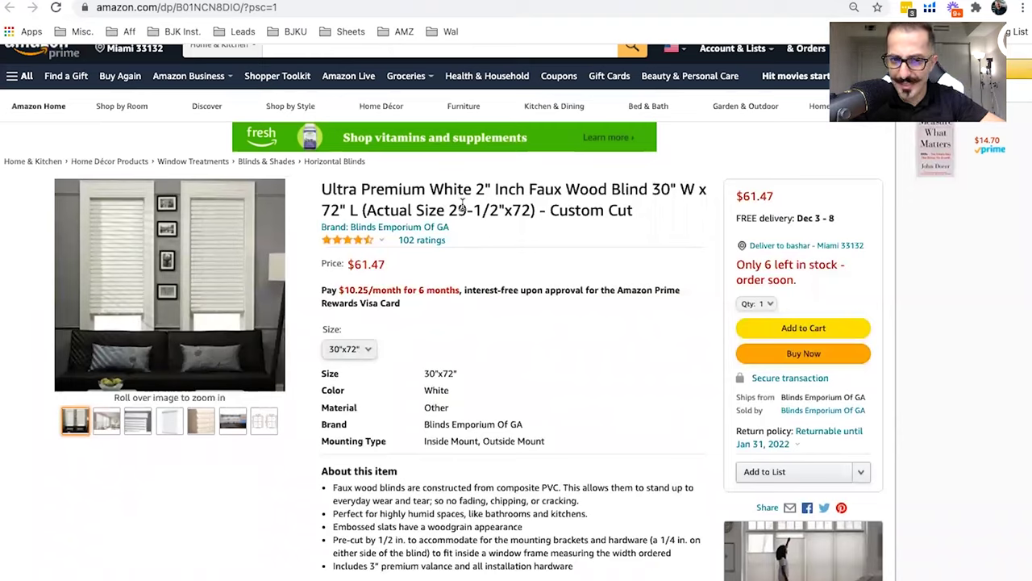
Step: Pick out the main keyword "Faux Wood Blind" in the product listing's title by highlighting it
triple_click(433, 193)
click(516, 236)
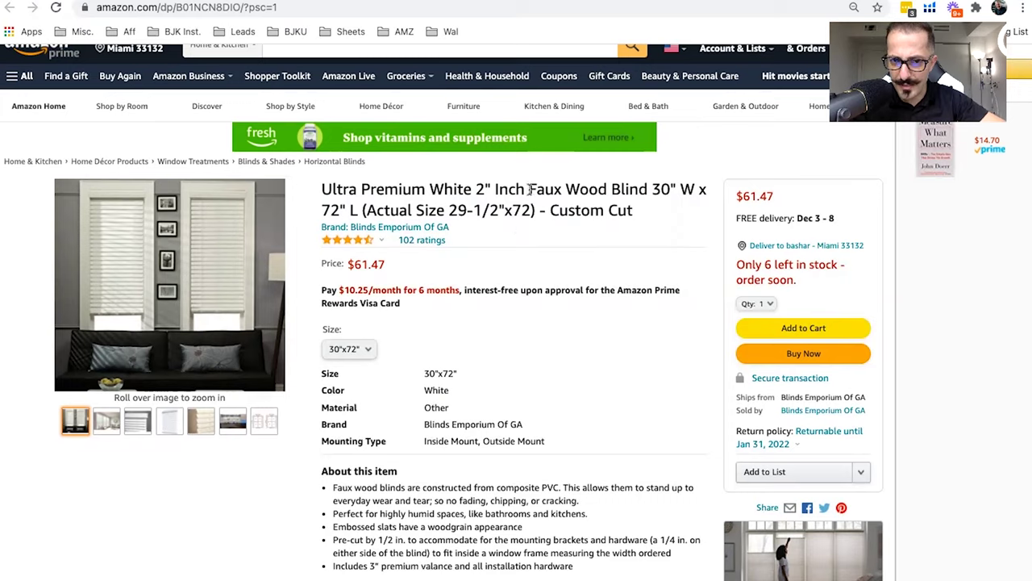
drag(529, 189, 647, 187)
drag(564, 189, 650, 189)
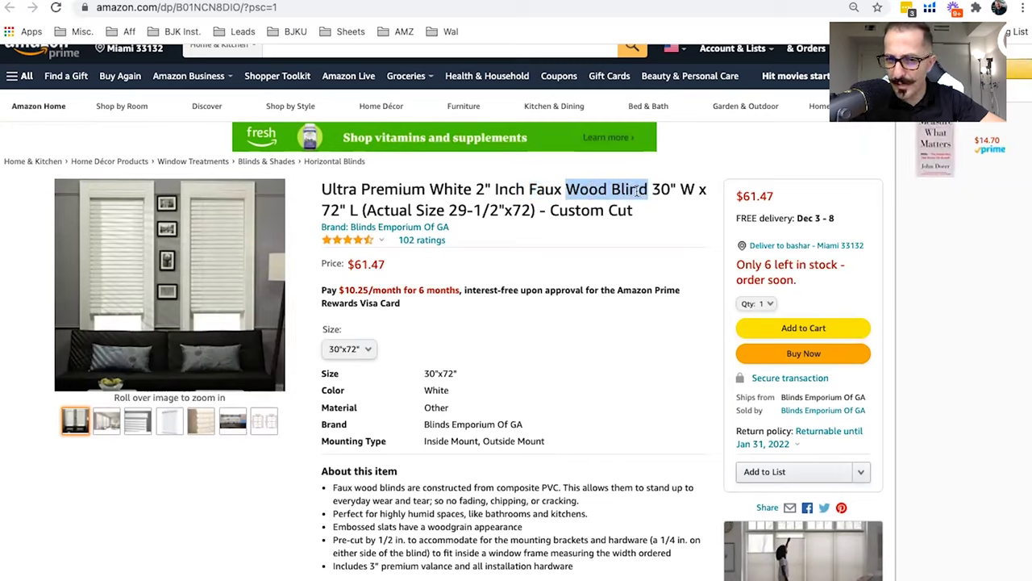
click(555, 193)
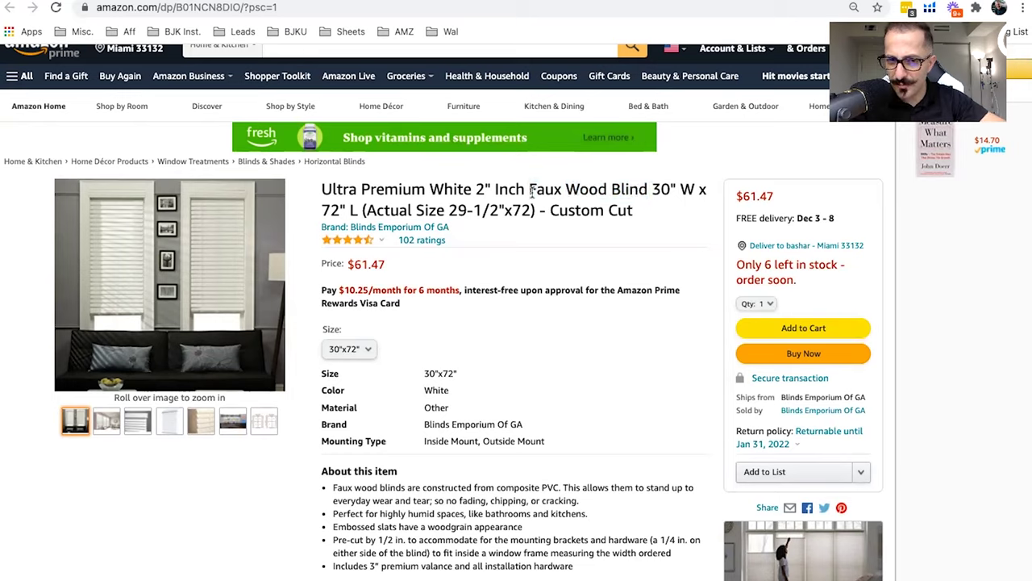
drag(532, 190, 648, 190)
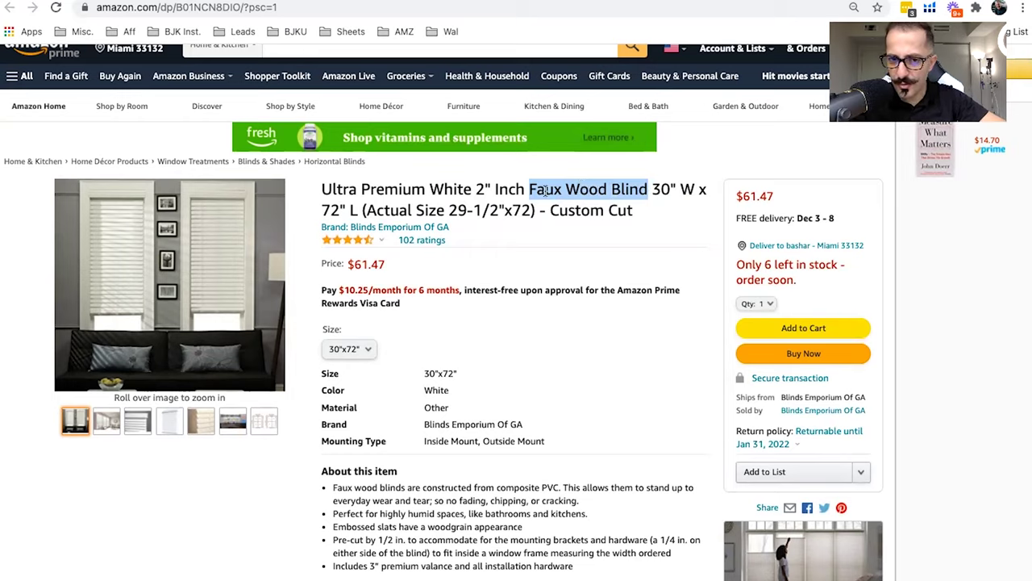
double_click(544, 191)
click(525, 190)
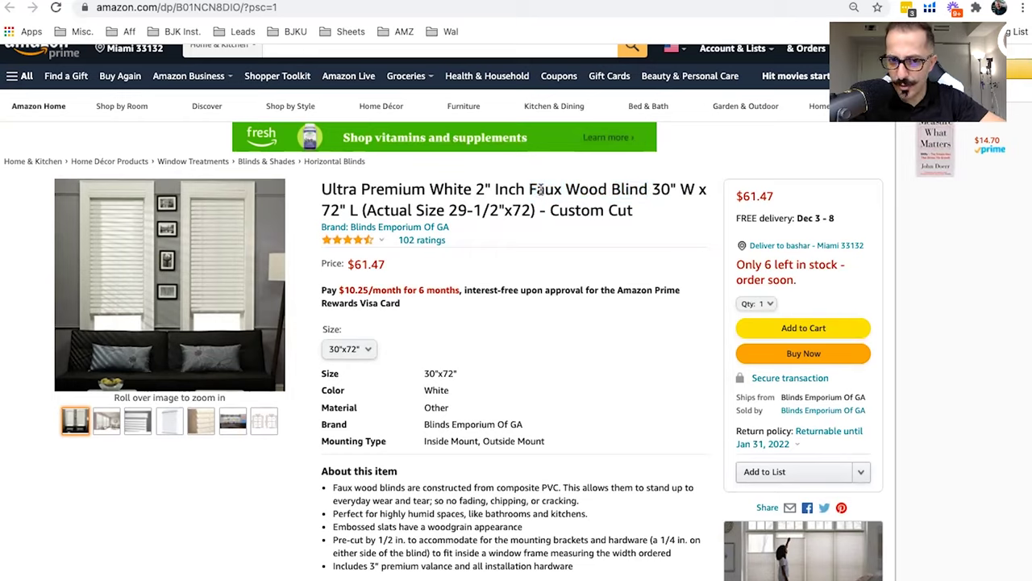
drag(531, 191, 649, 190)
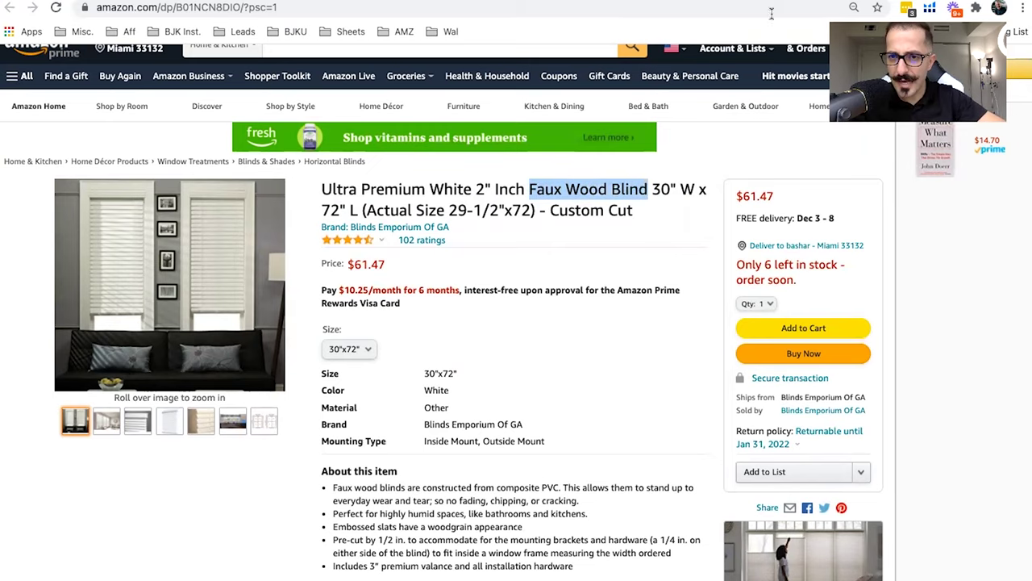
Step: Bring up the Xray results for the Amazon search "Faux Wood Blind", checking the product's Black Box entry in between
click(632, 50)
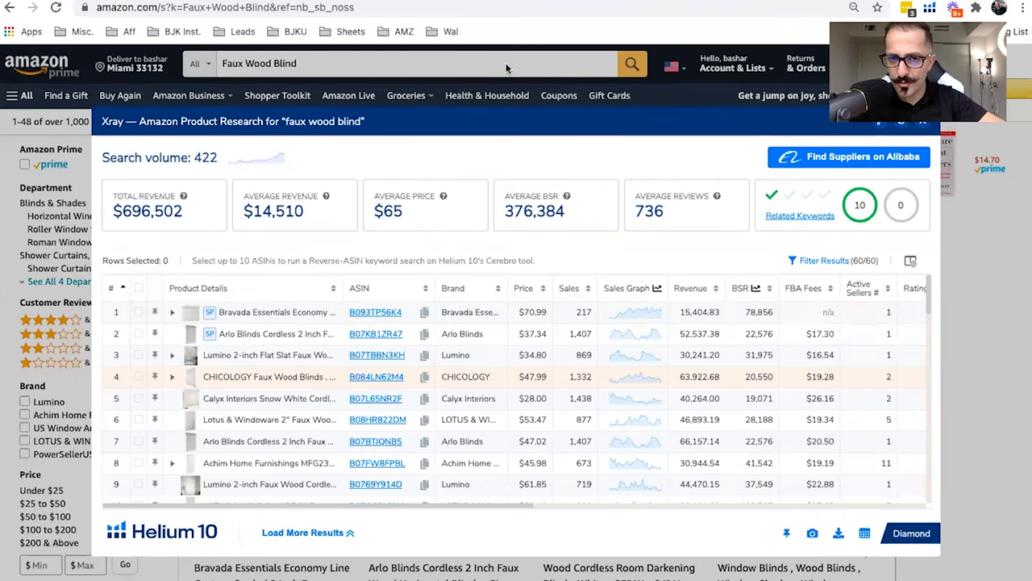
key(ctrl+Tab)
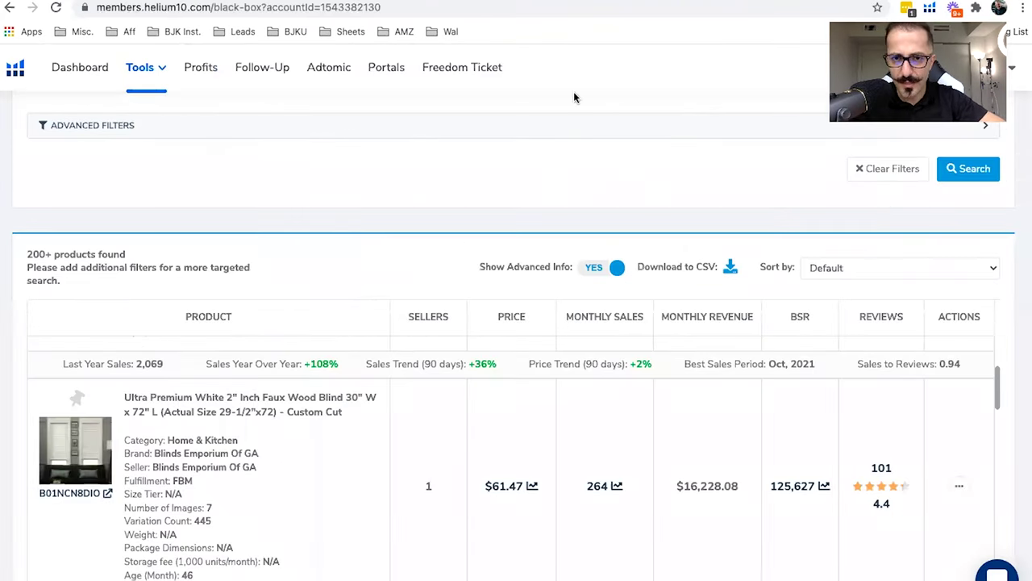
key(ctrl+Tab)
key(ctrl+Tab)
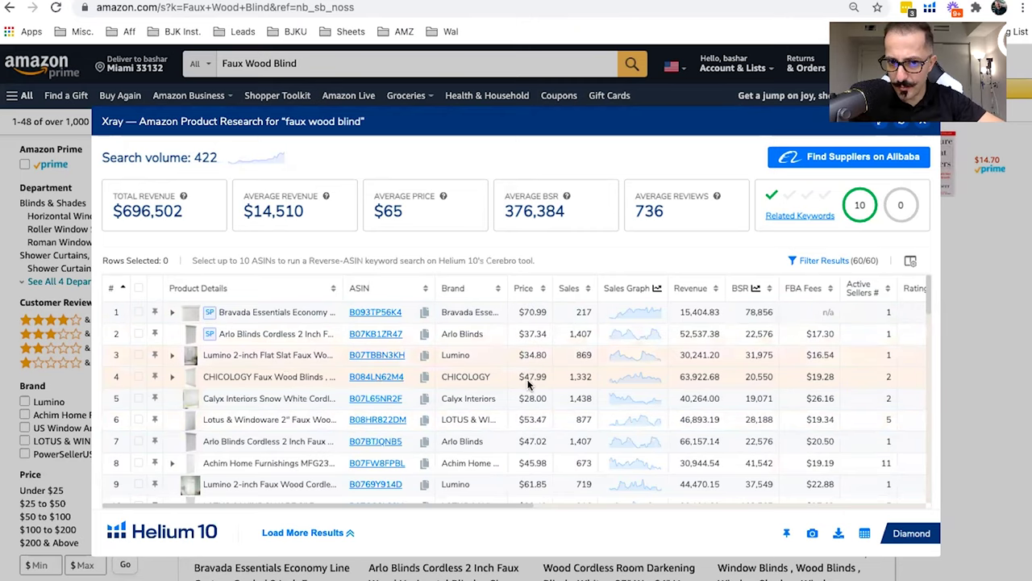
Step: Examine the faux wood blind competitors in Xray, comparing revenue, size tier, fulfillment, dimensions, weight and creation date
scroll(565, 403, down, 2)
scroll(669, 346, up, 2)
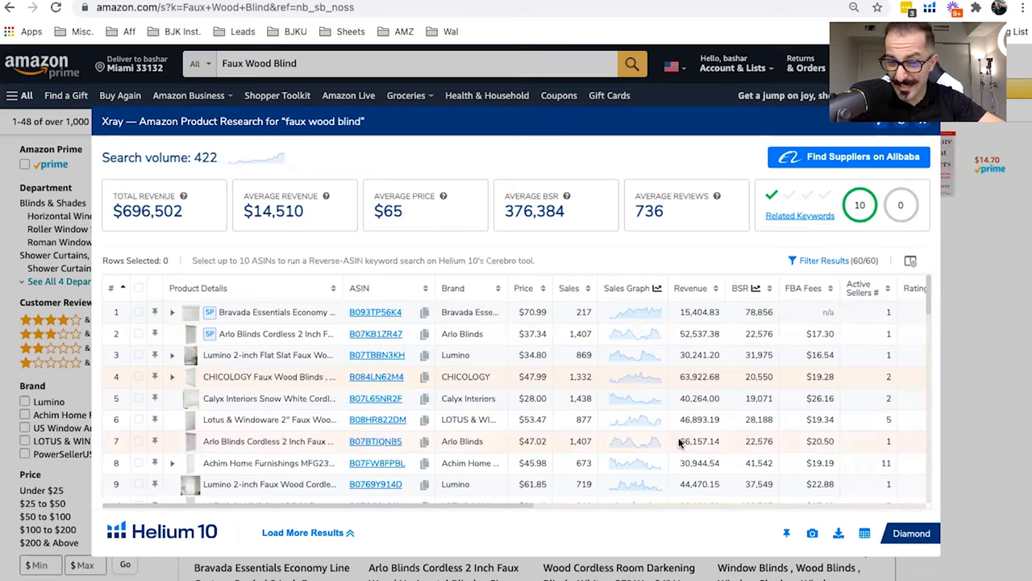
drag(680, 443, 720, 441)
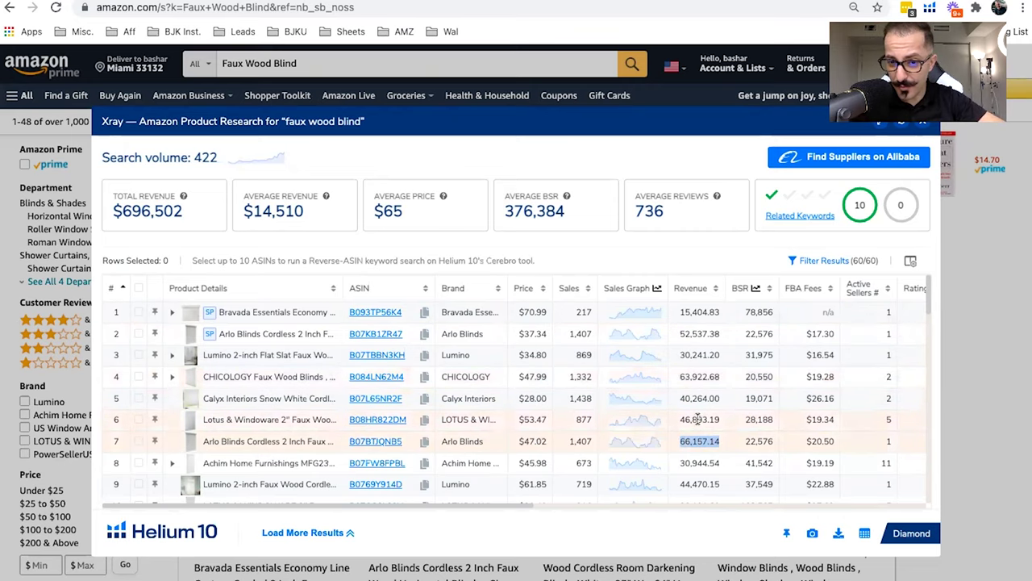
scroll(698, 478, down, 2)
scroll(699, 478, up, 2)
scroll(699, 478, right, 6)
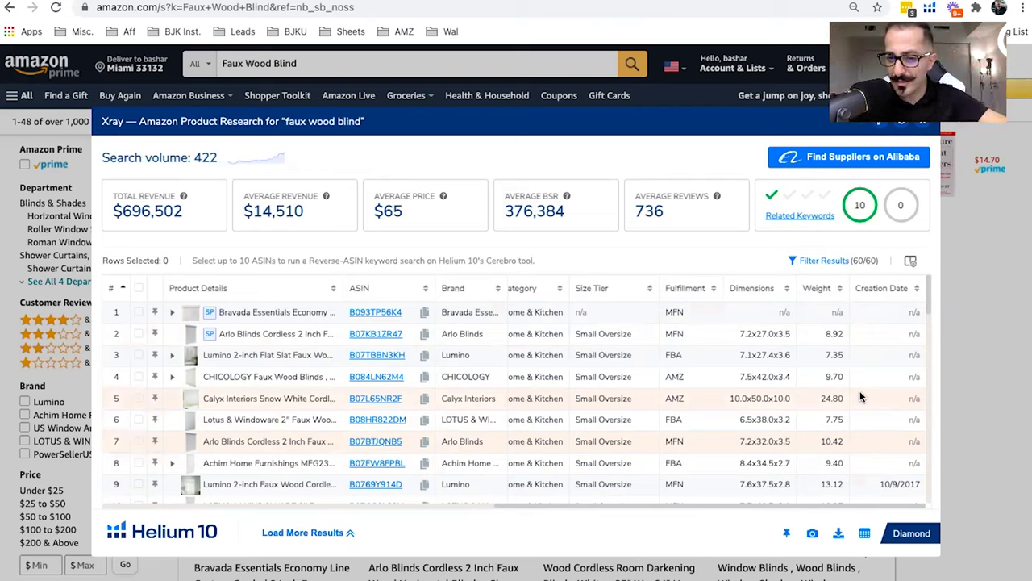
scroll(860, 391, left, 10)
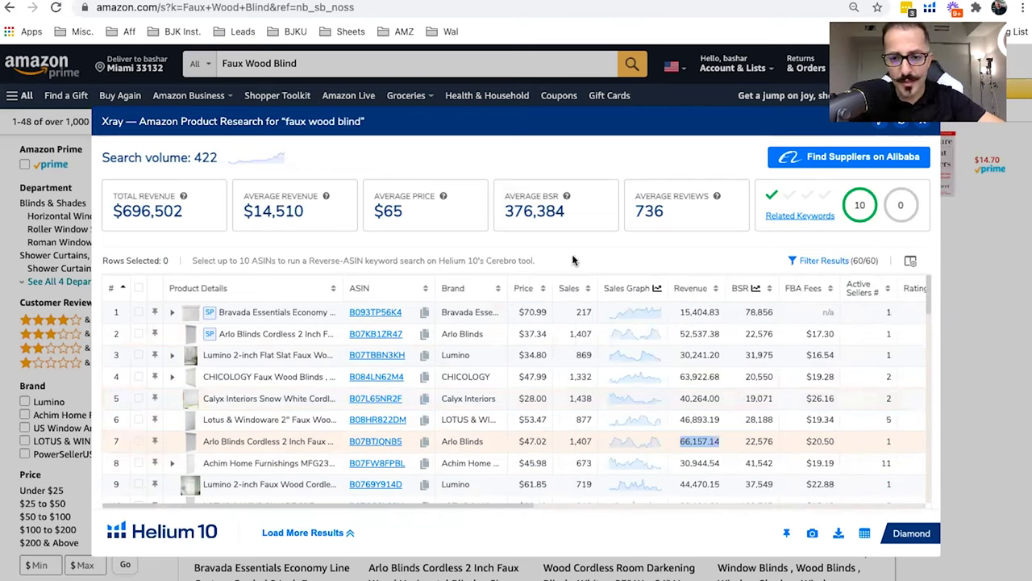
Step: Examine the search volume history of "faux wood blind" over 1 year and all time, and close the chart
click(257, 160)
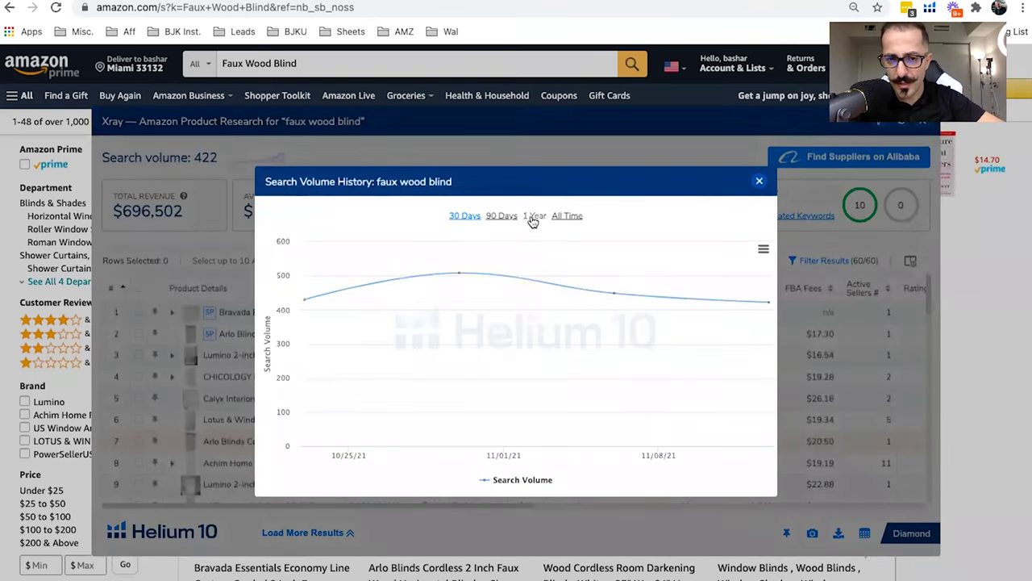
click(532, 218)
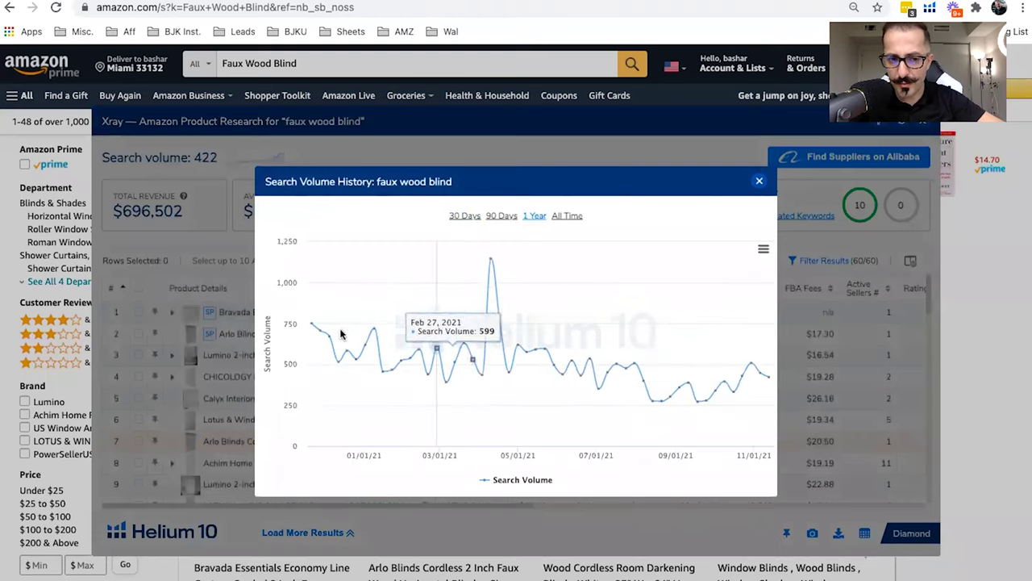
click(567, 215)
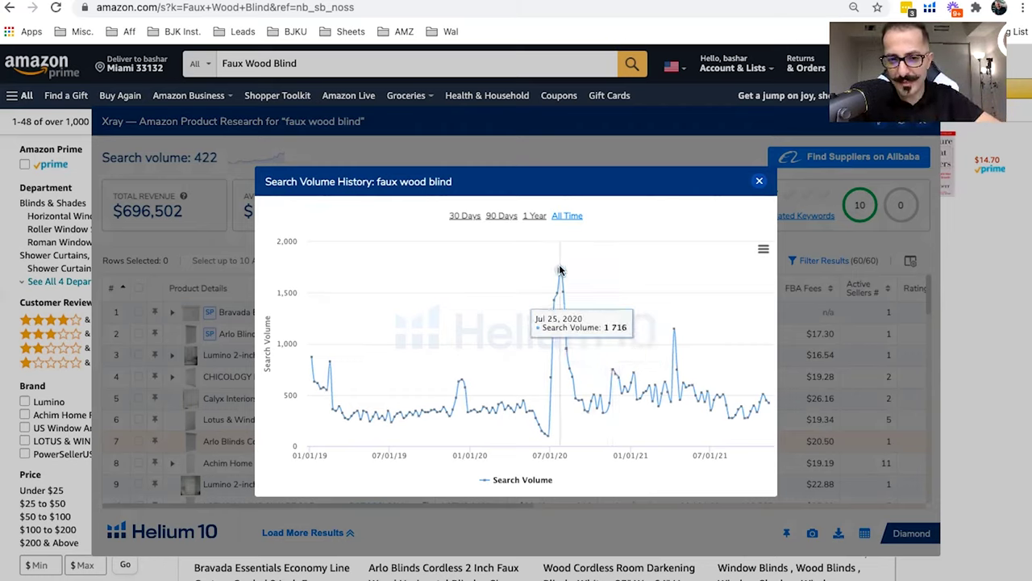
click(759, 184)
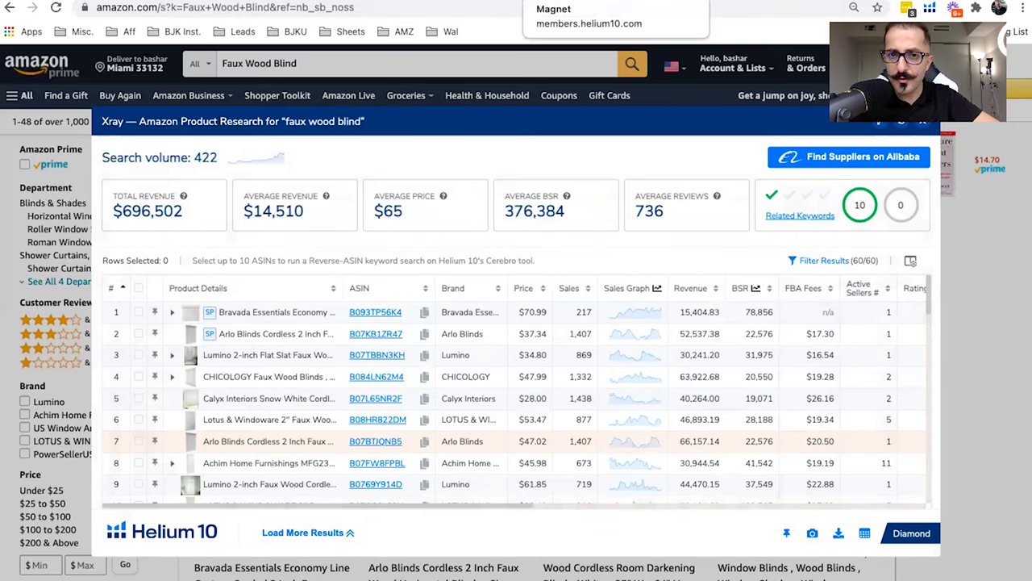
Step: Switch to the Magnet results for "faux wood blind", sort the keywords by search volume high to low, and review the highest-ranked phrases
click(565, 2)
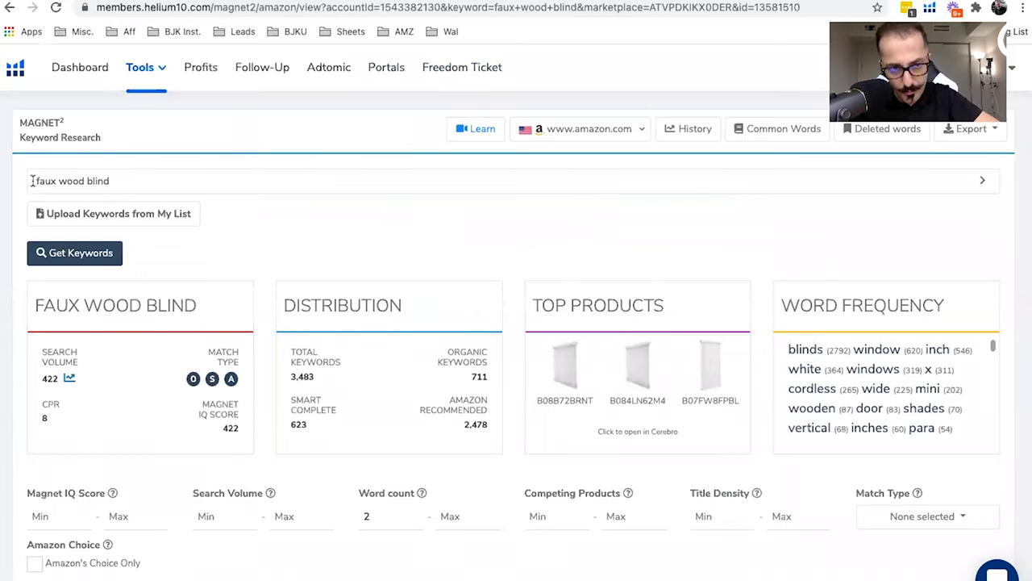
scroll(443, 269, down, 6)
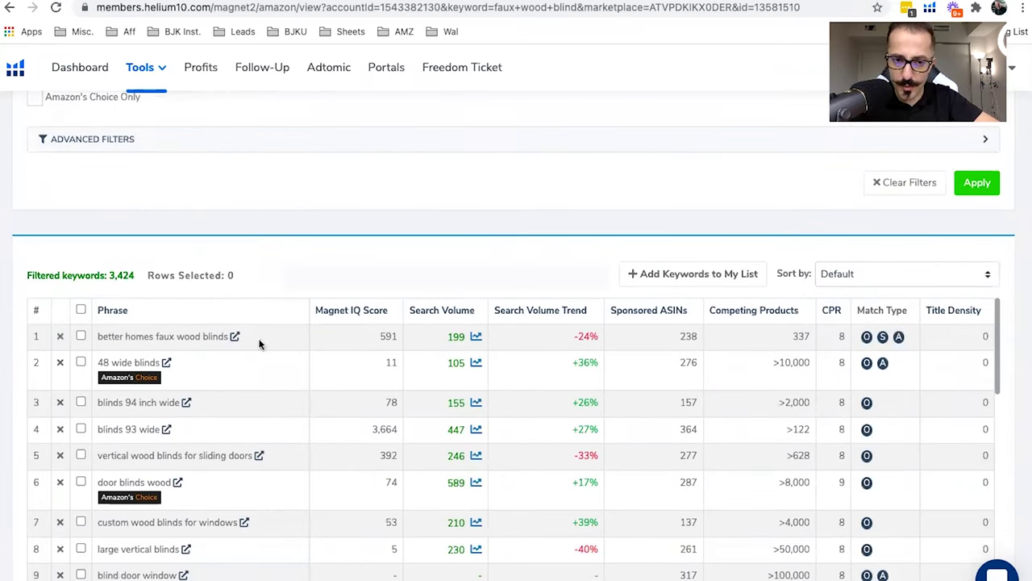
click(443, 311)
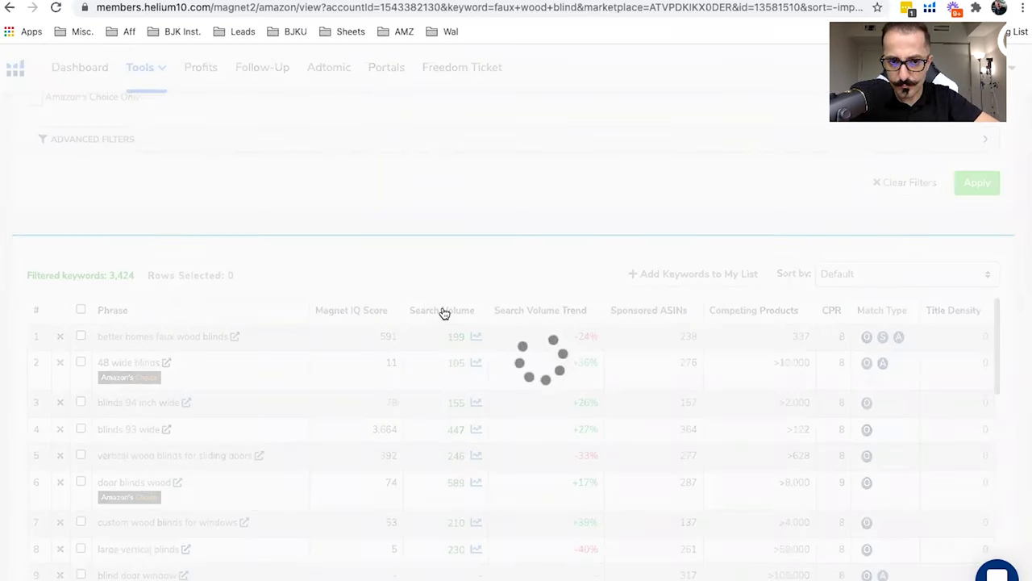
scroll(345, 269, down, 1)
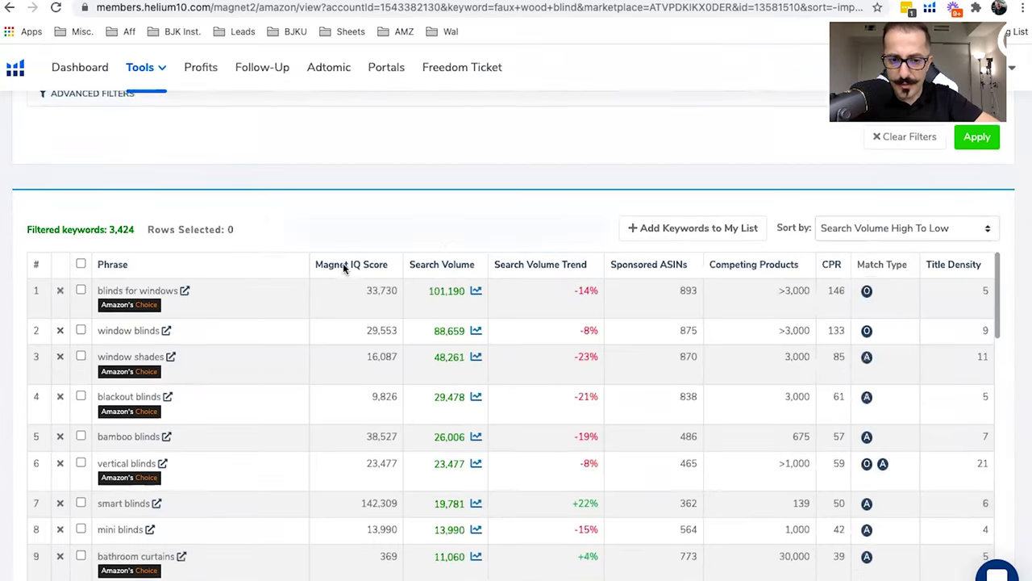
scroll(344, 268, down, 1)
scroll(448, 437, down, 4)
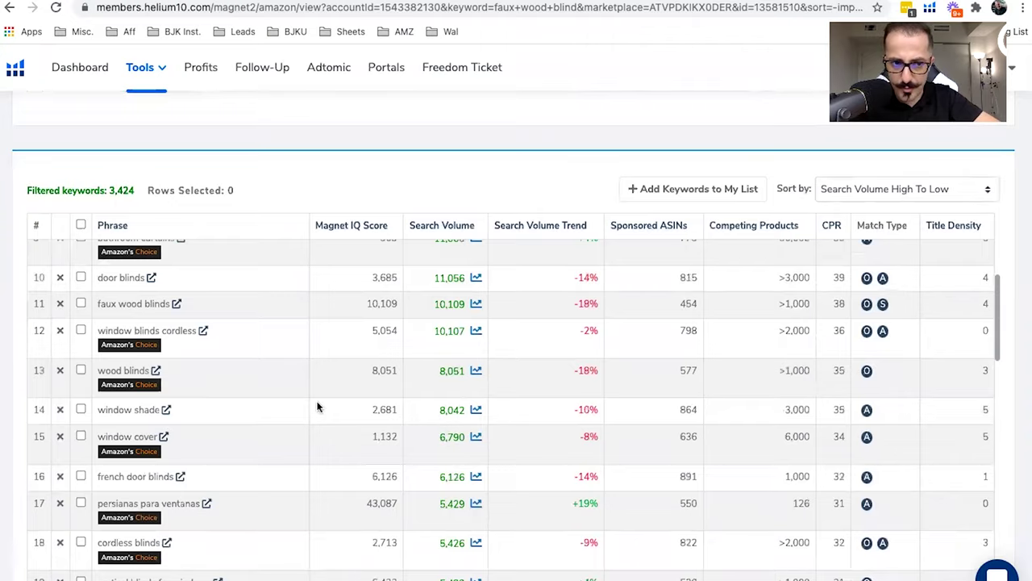
Step: Open the Amazon search results for the keyword "wood blinds" from Magnet and run Helium 10 Xray on them
click(155, 371)
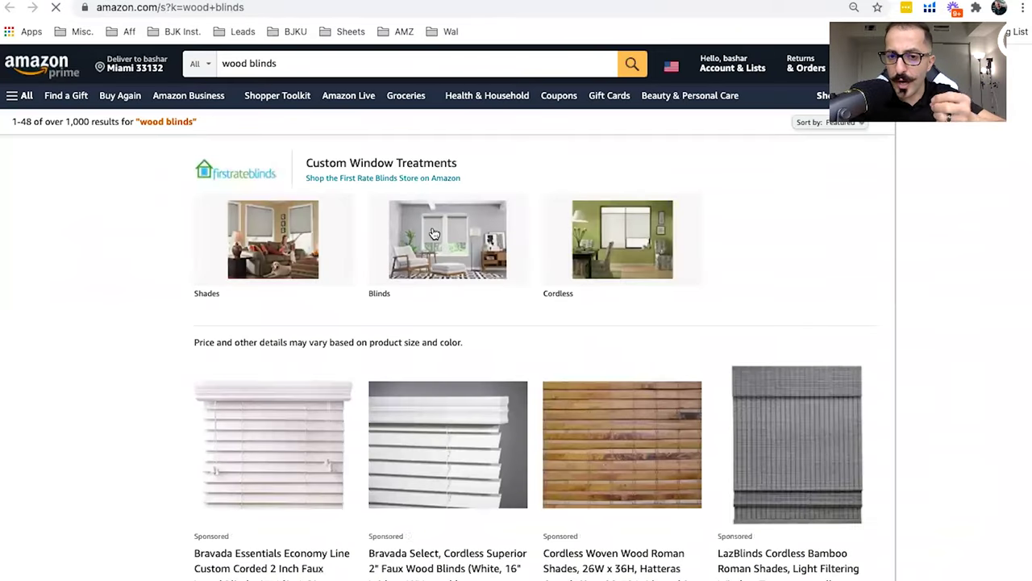
scroll(456, 372, down, 1)
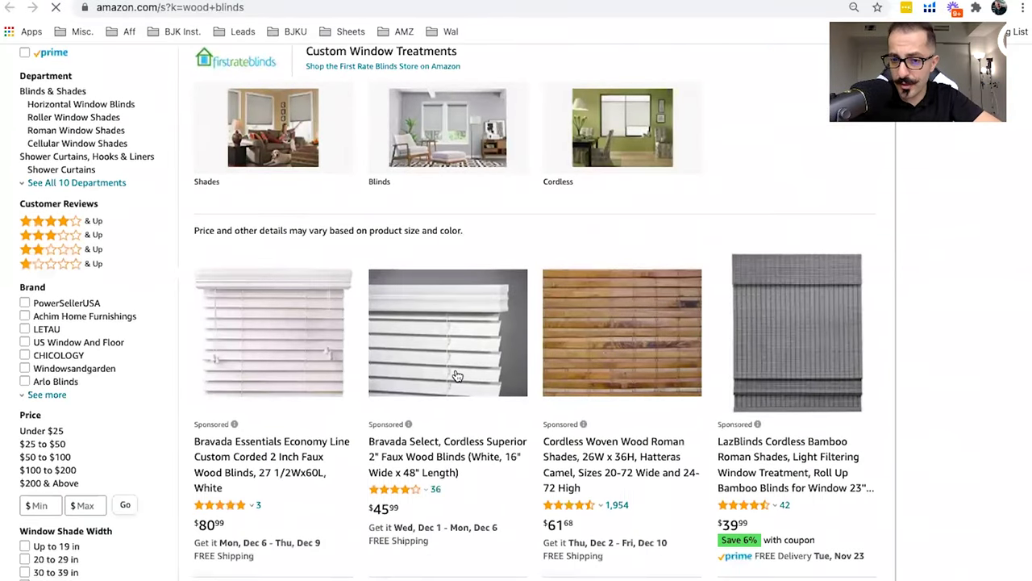
scroll(452, 374, down, 2)
scroll(597, 266, up, 3)
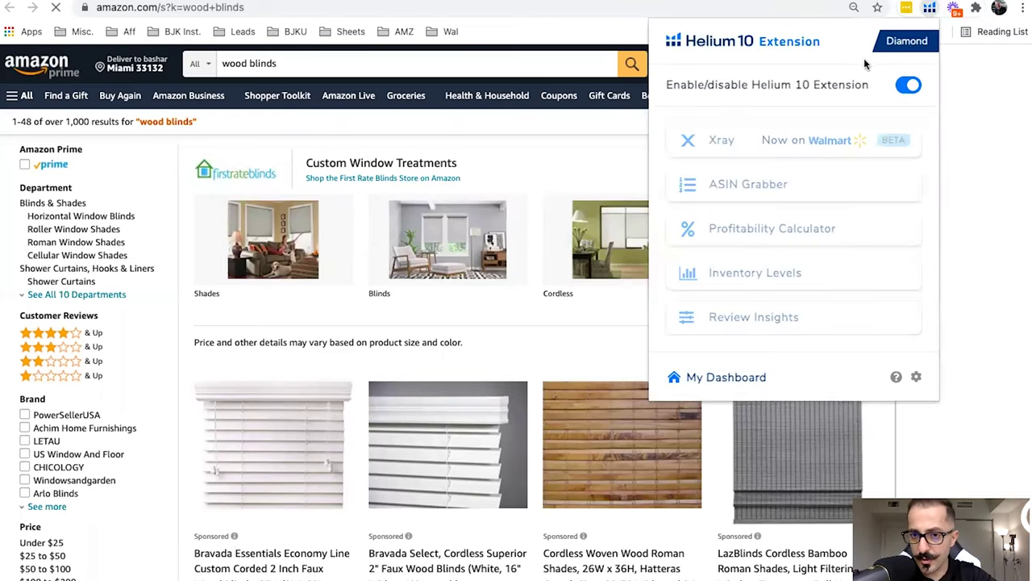
click(766, 141)
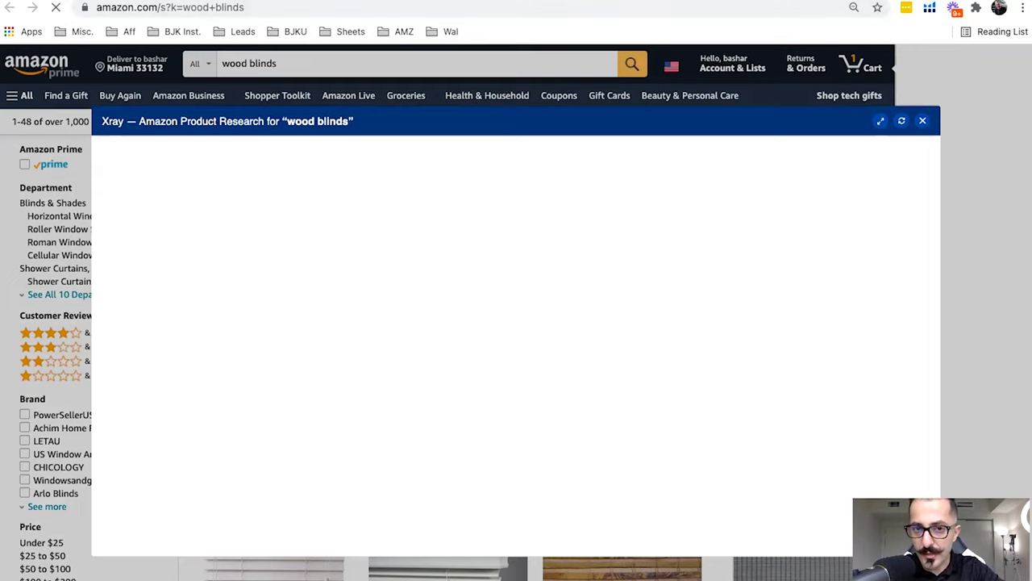
Step: Go back to the faux wood blind listing and recheck the keyword in its title
click(332, 3)
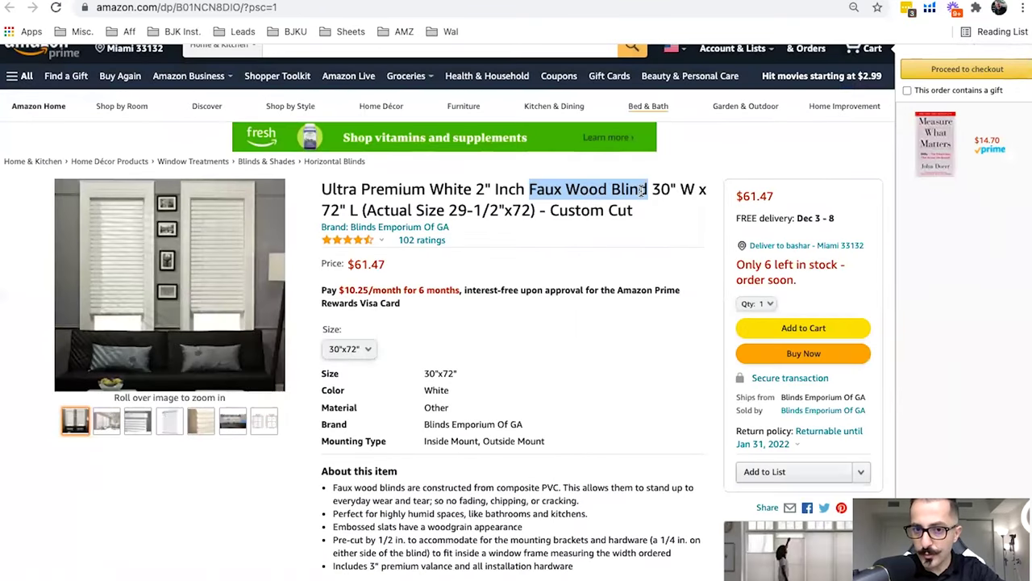
drag(643, 189, 648, 190)
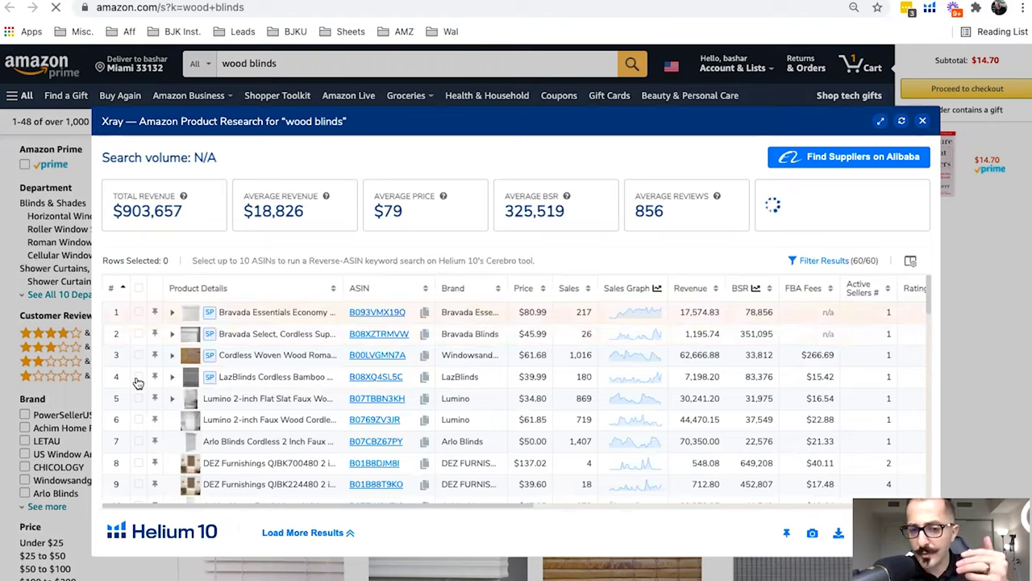
Step: Remove the first four sponsored products from the Xray results for "wood blinds"
shift+click(138, 378)
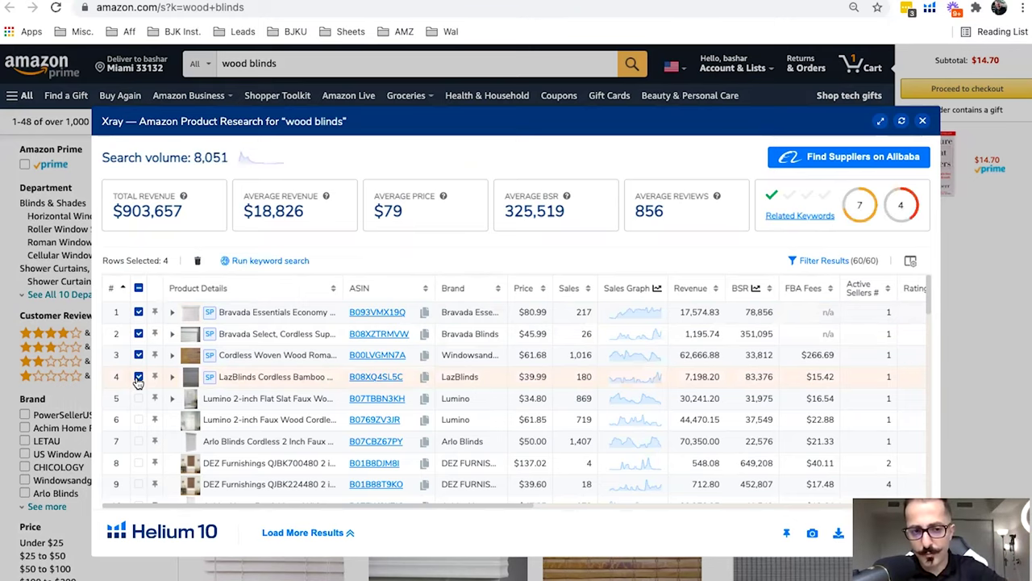
click(198, 261)
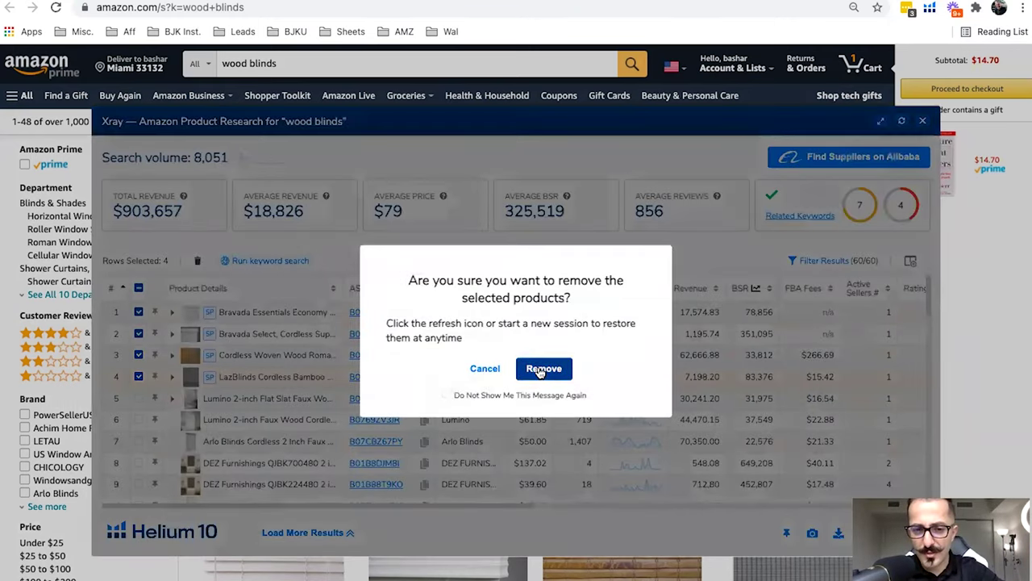
click(544, 368)
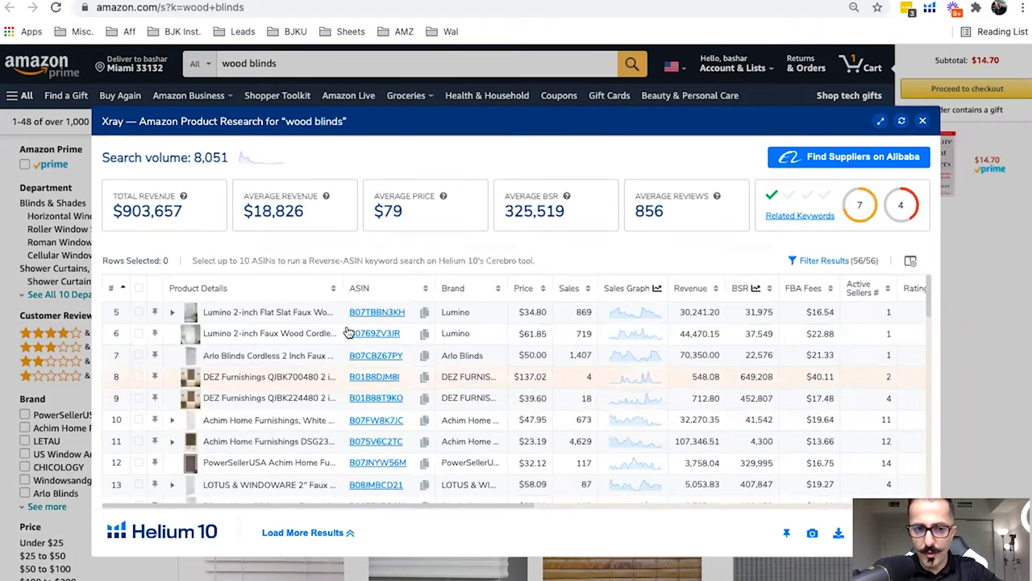
Step: Show the one-year search volume history for "wood blinds" in Xray
click(251, 164)
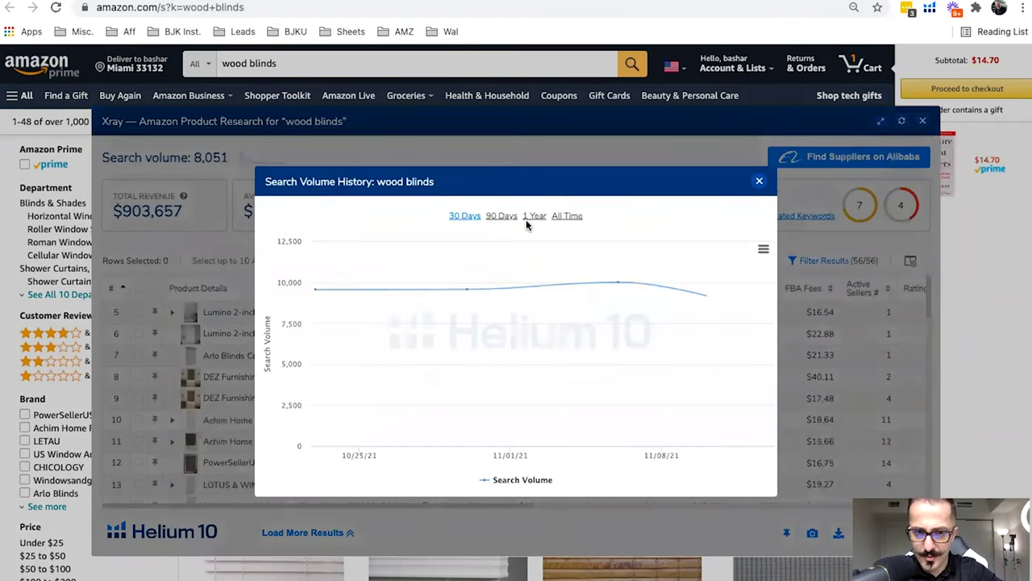
click(533, 216)
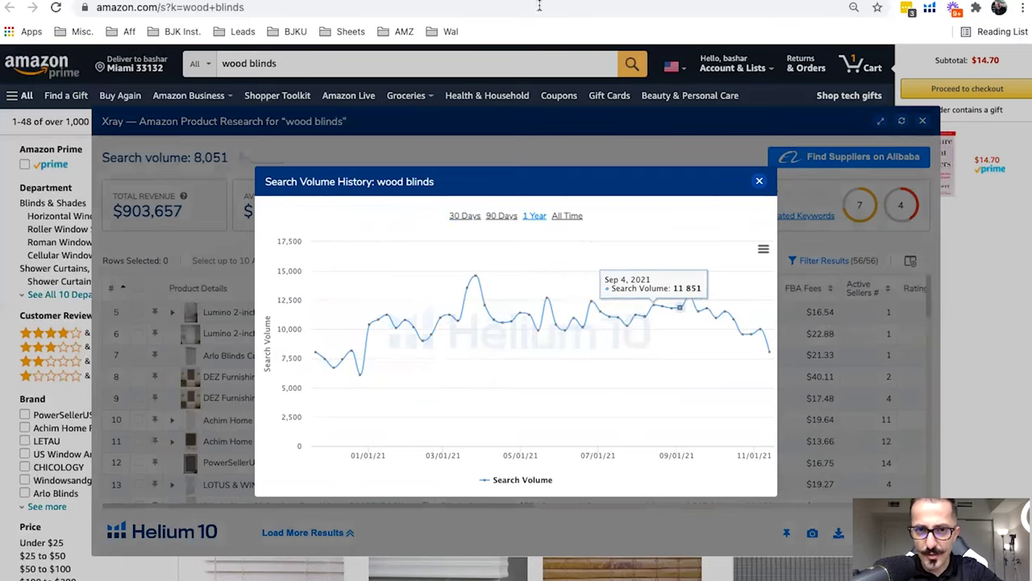
Step: Switch to the Criteria document and list "Seasonality" and "Keyword volume 2k-5k" as the first two items under "What to look for"
key(ctrl+Tab)
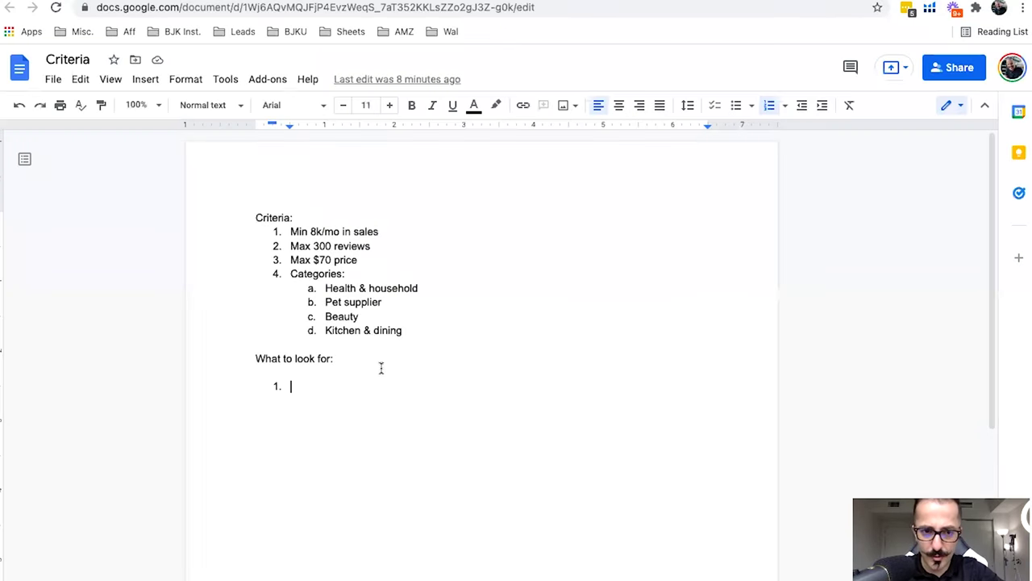
text(Seaso)
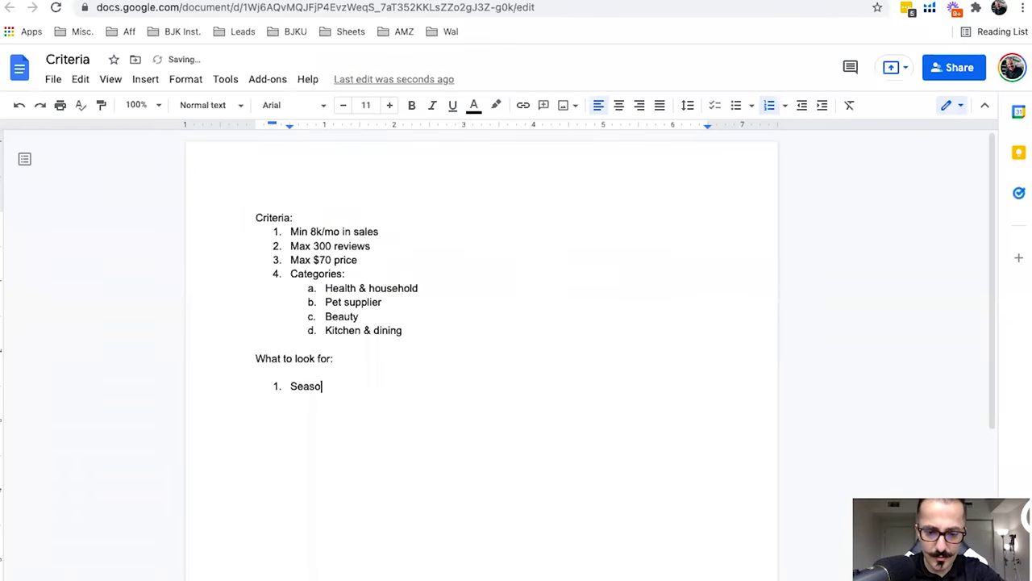
text(nality)
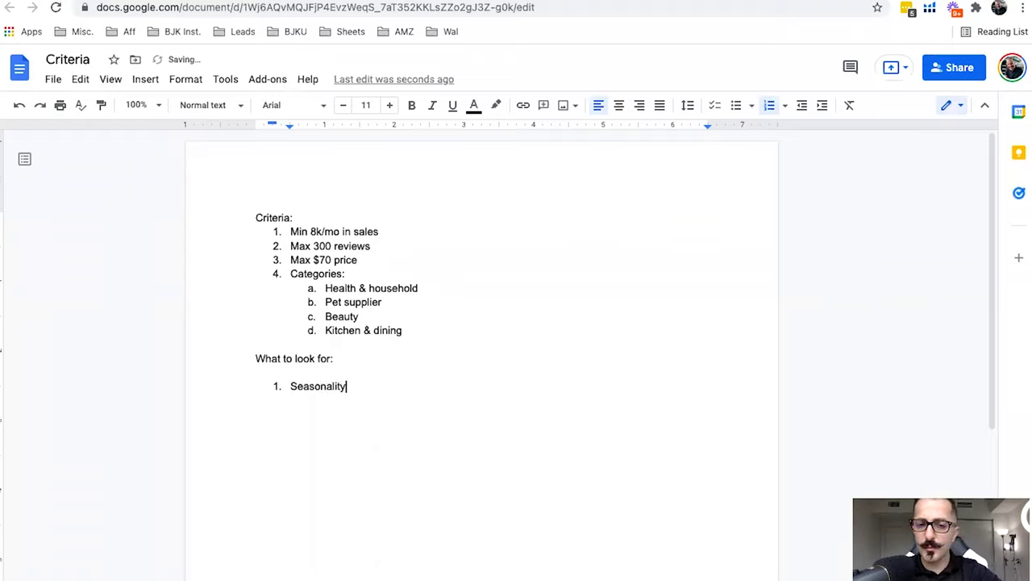
key(Return)
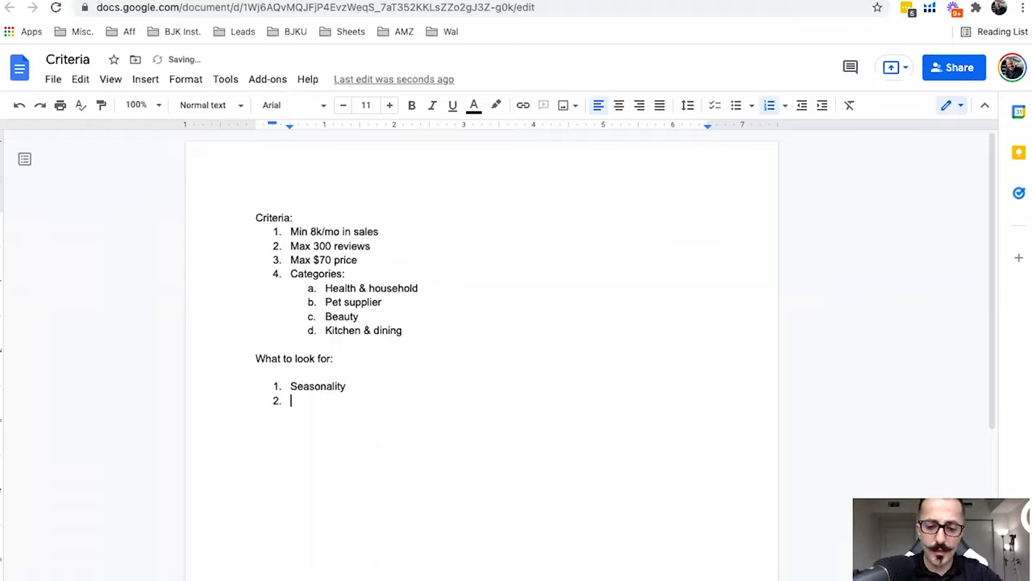
text(Keyword)
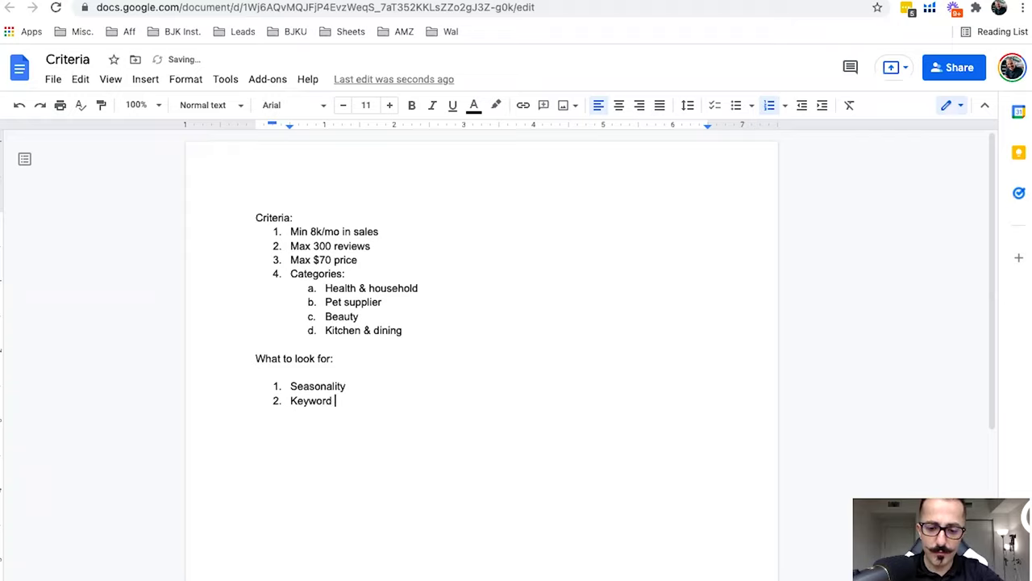
text( volume 2k-5k)
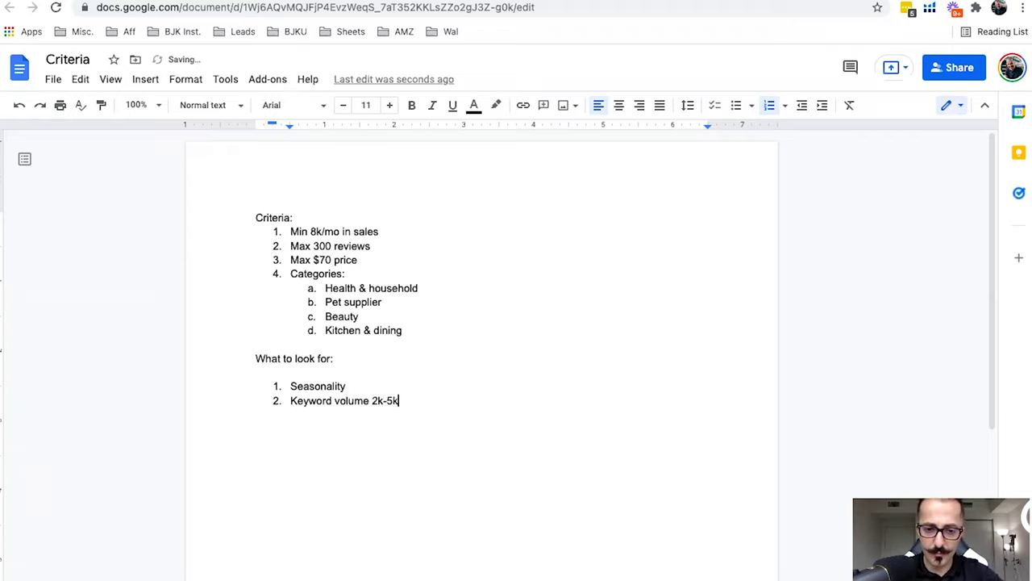
Step: Add a third list item reading "Niche “depth” or length of existence on market = 6-12 months"
key(Return)
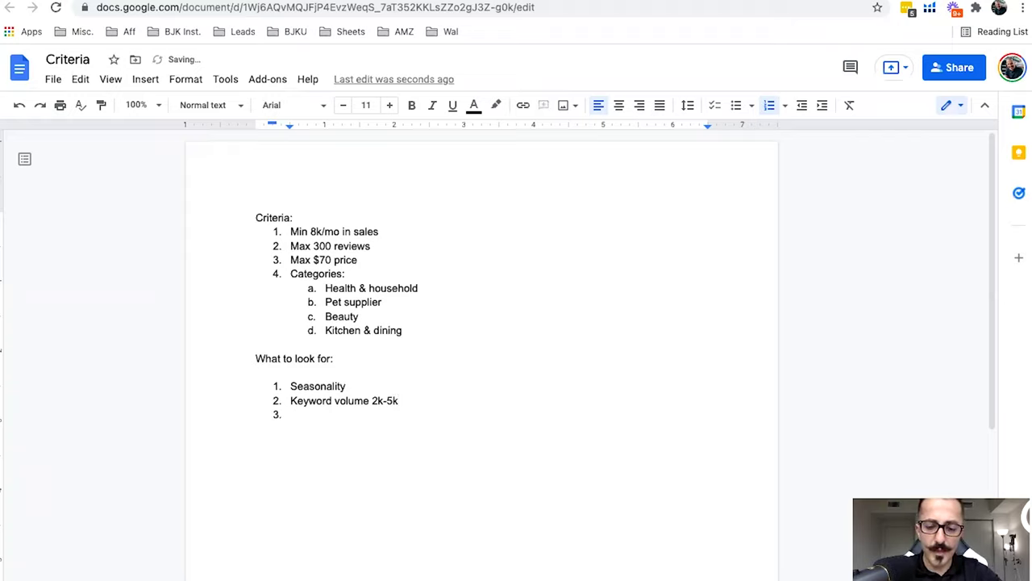
text(Niche "depth" or length of existence on market = )
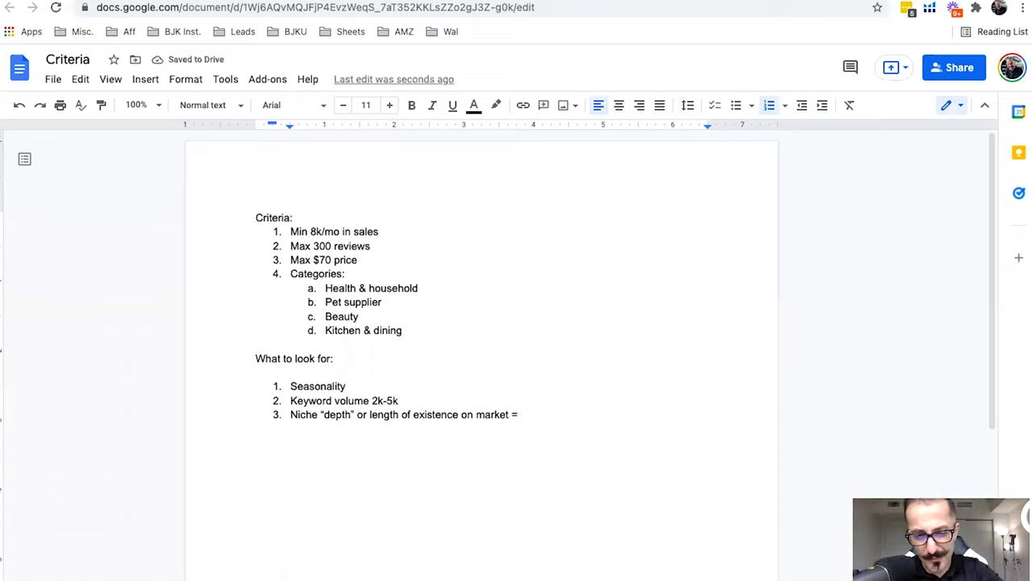
text(6-12)
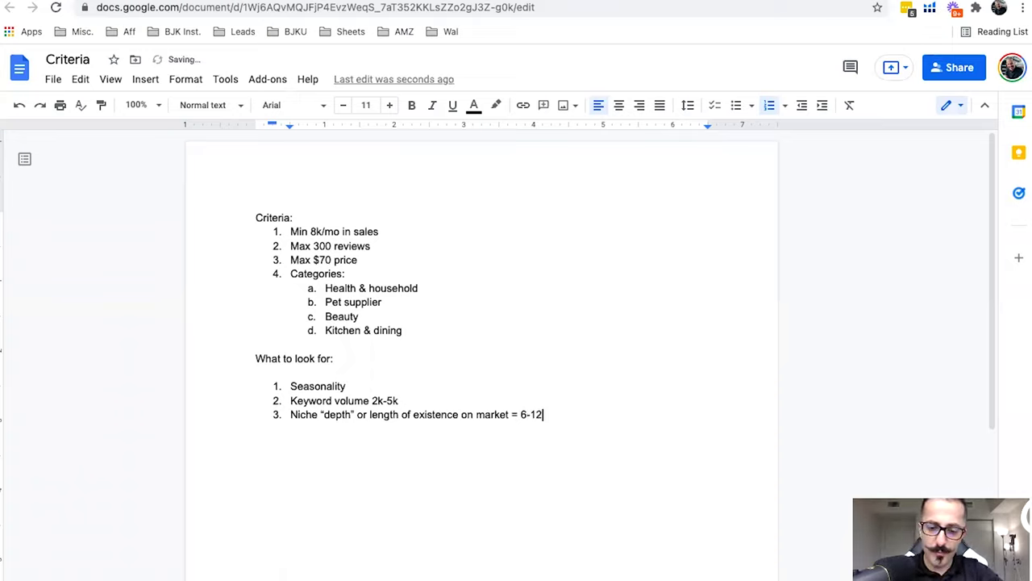
text( months)
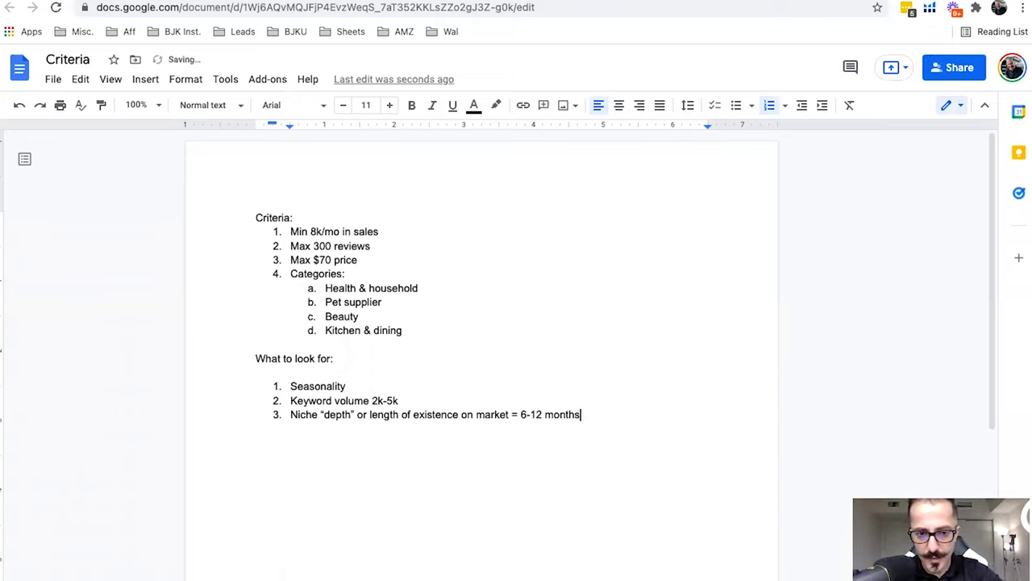
Step: Glance at the "faux wood blind" Xray results, and enter "Consistency" as the fourth item under "What to look for" in the Criteria document
key(Return)
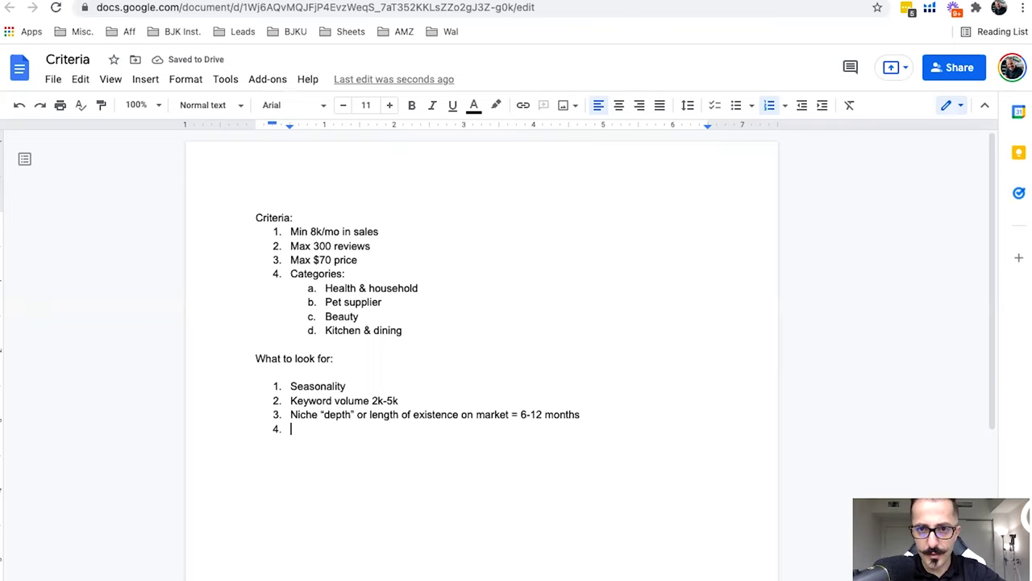
key(ctrl+Tab)
key(Return)
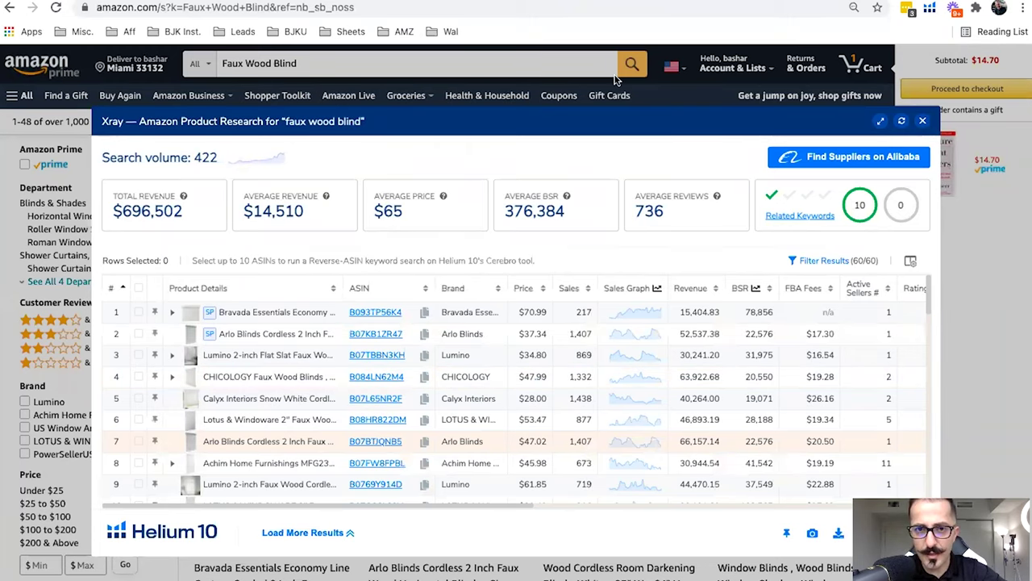
click(434, 3)
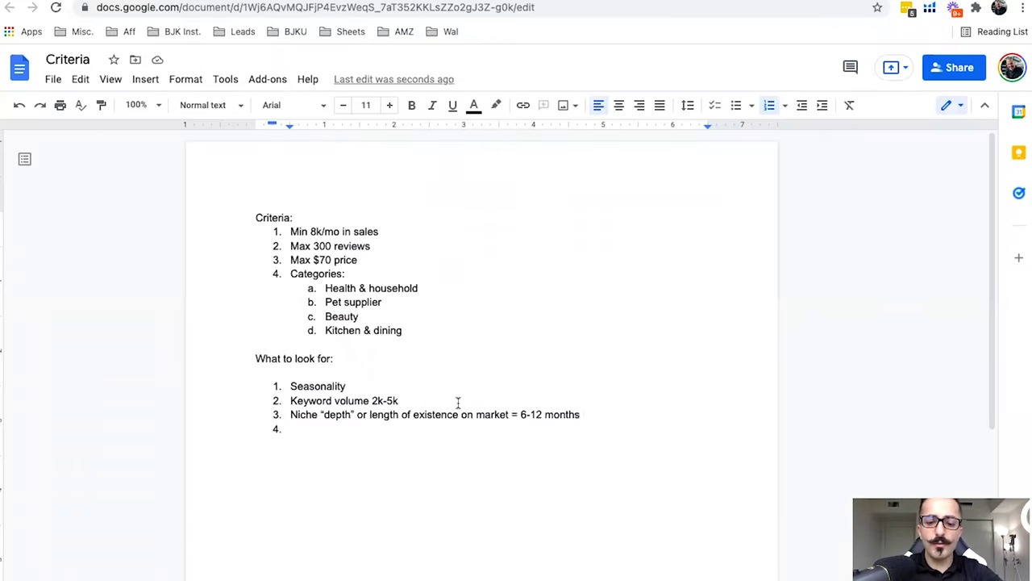
text(Consistency)
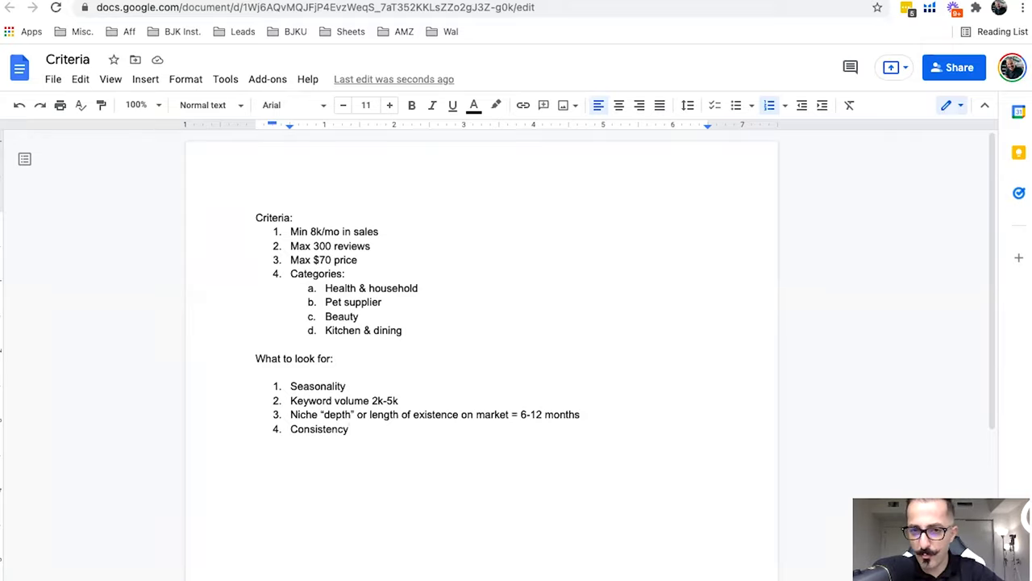
Step: Return to the "wood blinds" Xray results and close the search volume history
click(803, 2)
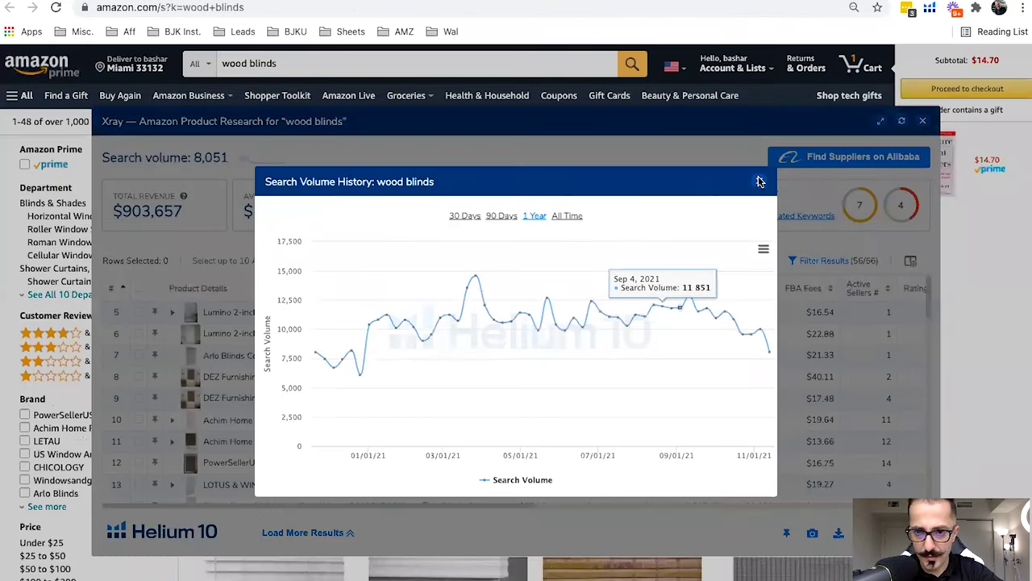
key(Escape)
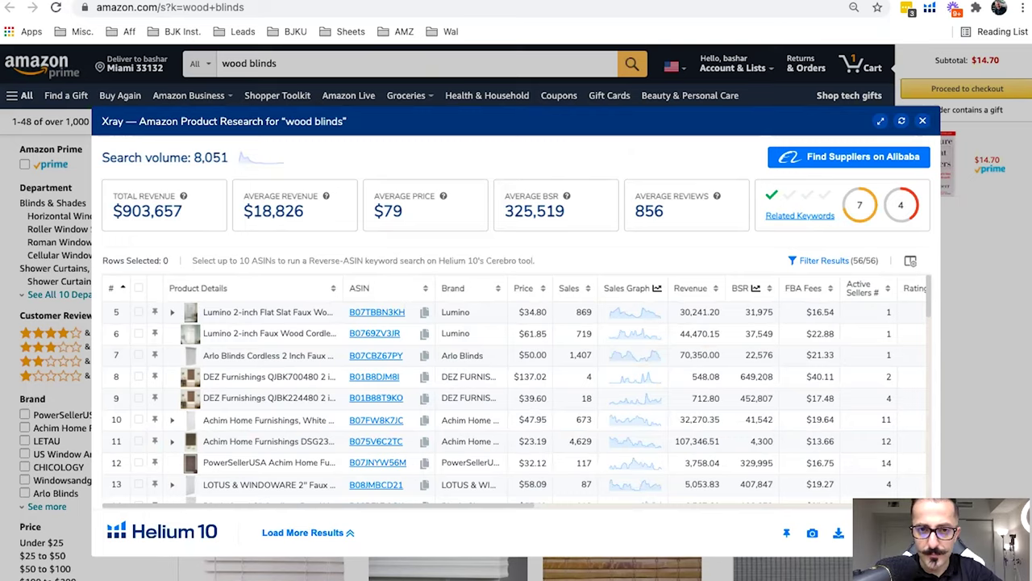
Step: Switch to the Criteria document and add "Sub-nich" as the fifth item under "What to look for"
key(ctrl+Tab)
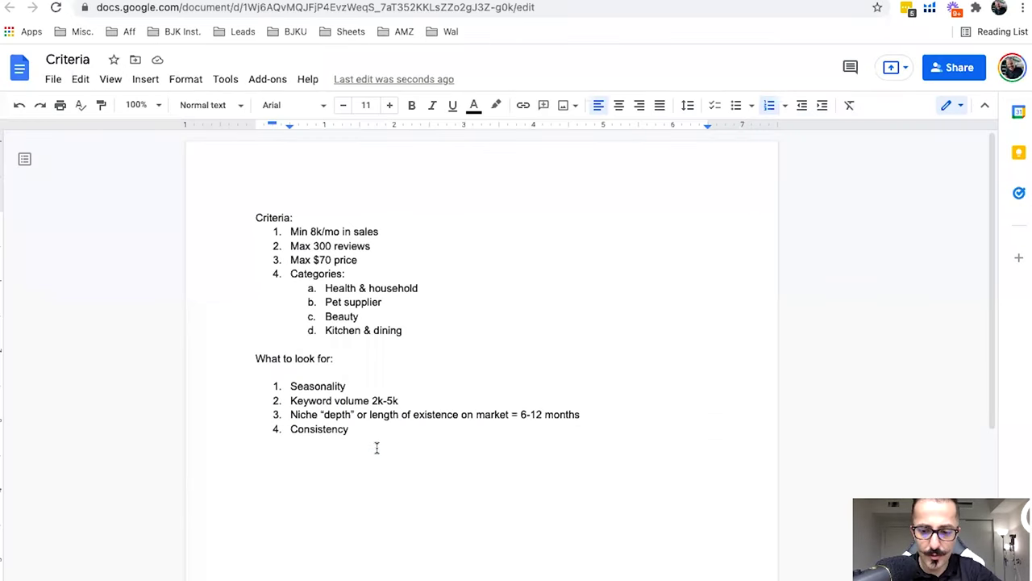
key(Return)
text(Sub-nich)
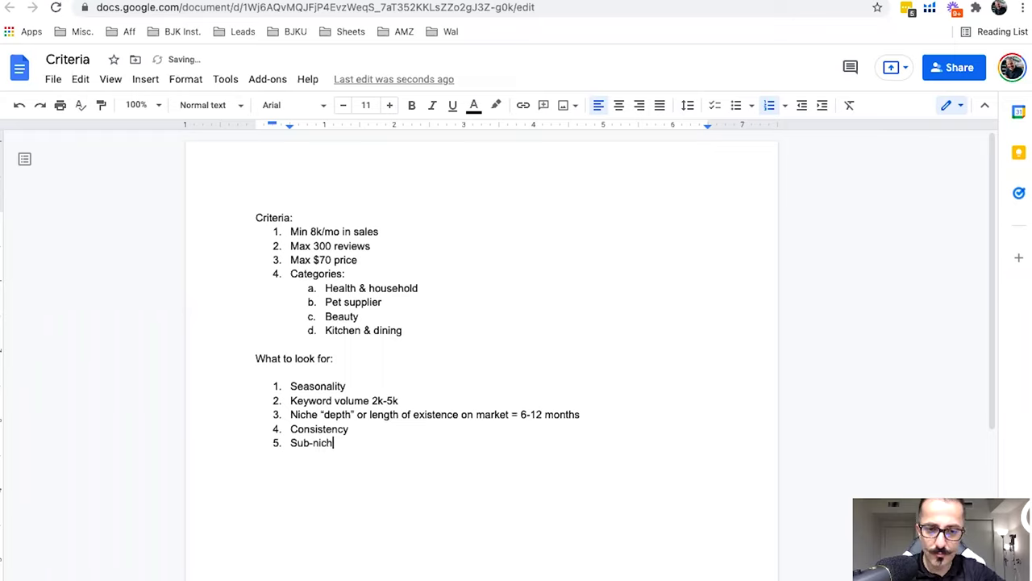
click(385, 429)
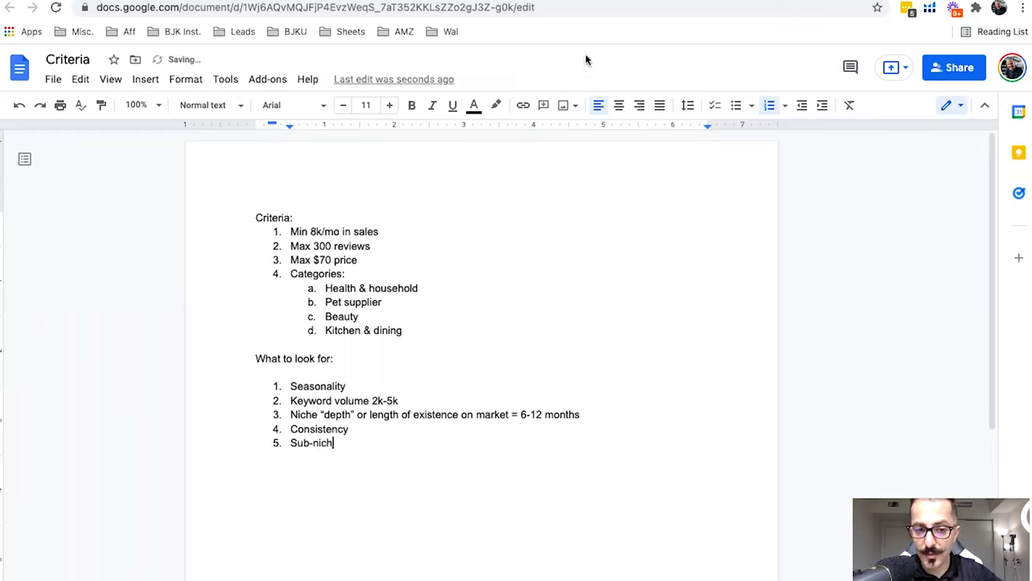
Step: Recheck the "faux wood blind" Xray results, and add "Find suppliers to purchase at 25-35% of sell price" as the document's sixth item
key(Return)
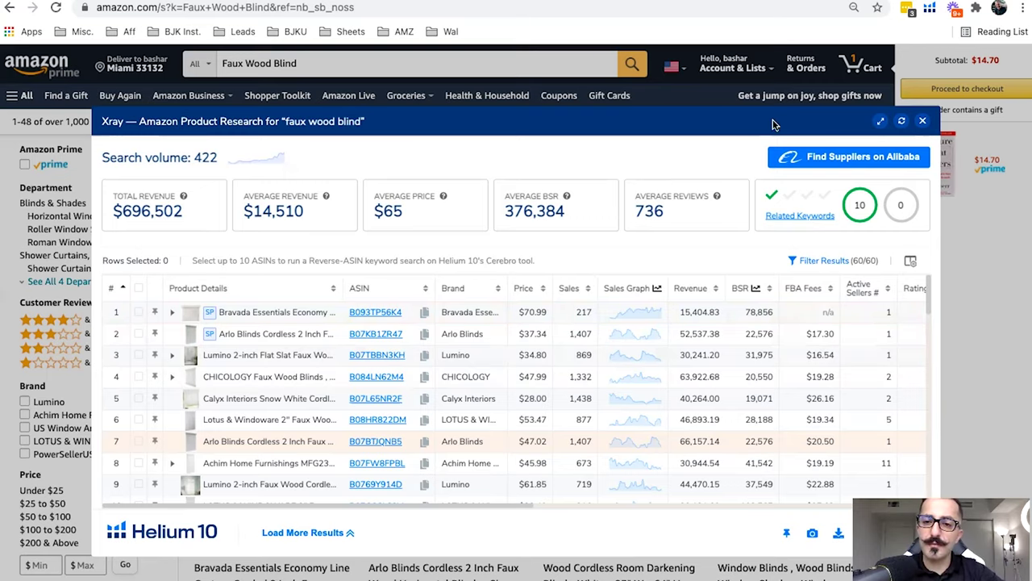
click(834, 2)
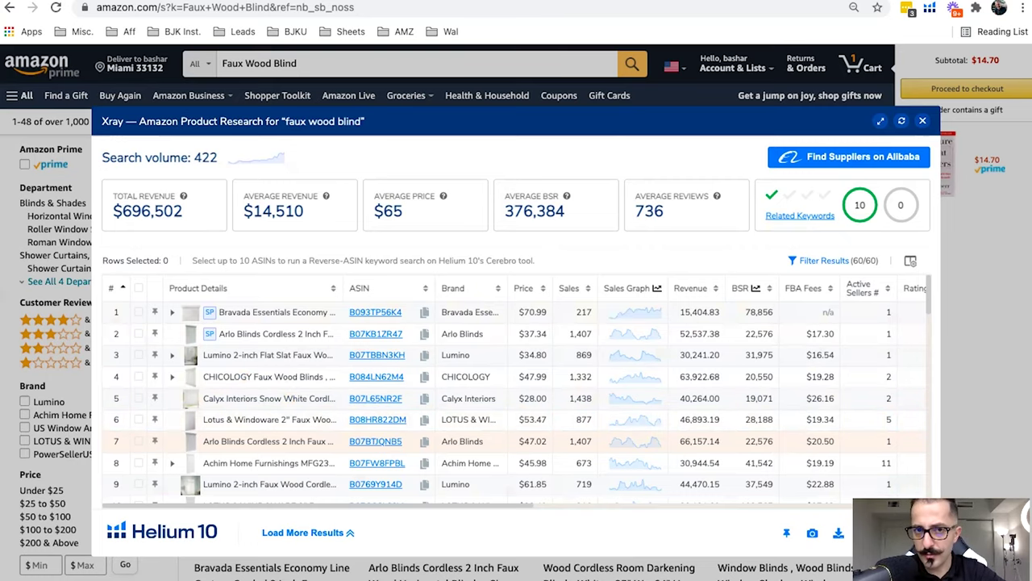
key(ctrl+Tab)
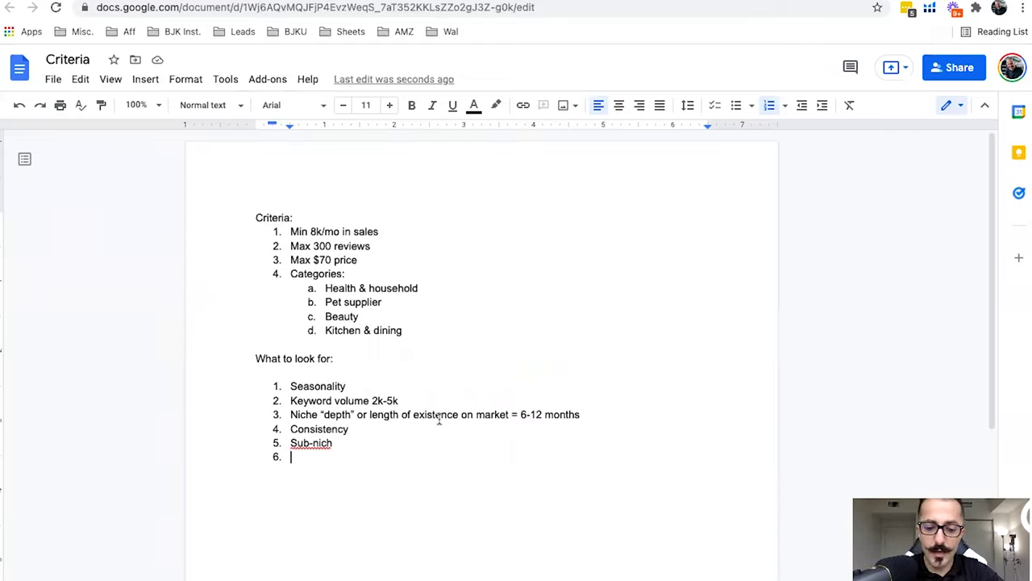
text(Find su)
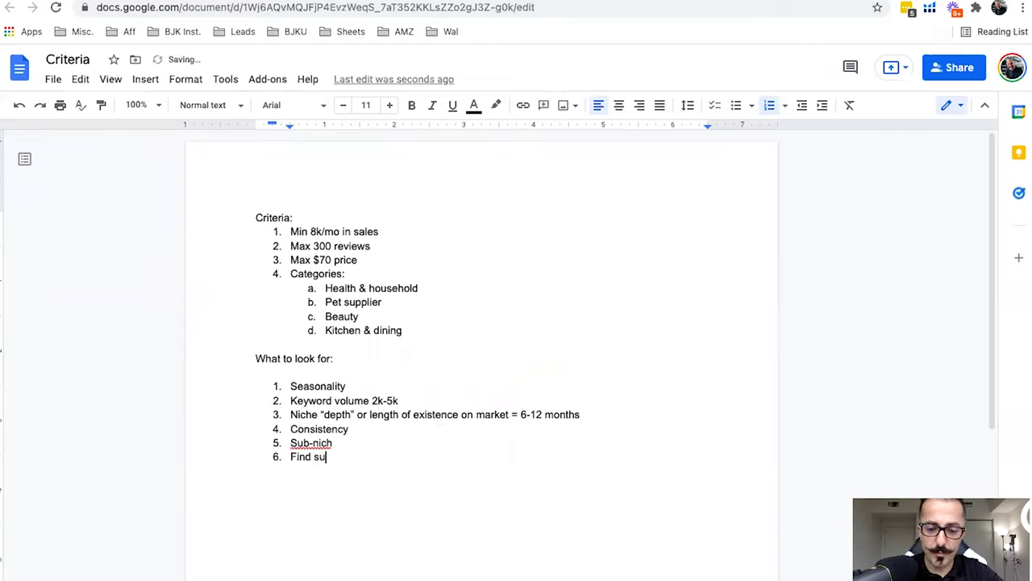
text(ppliers )
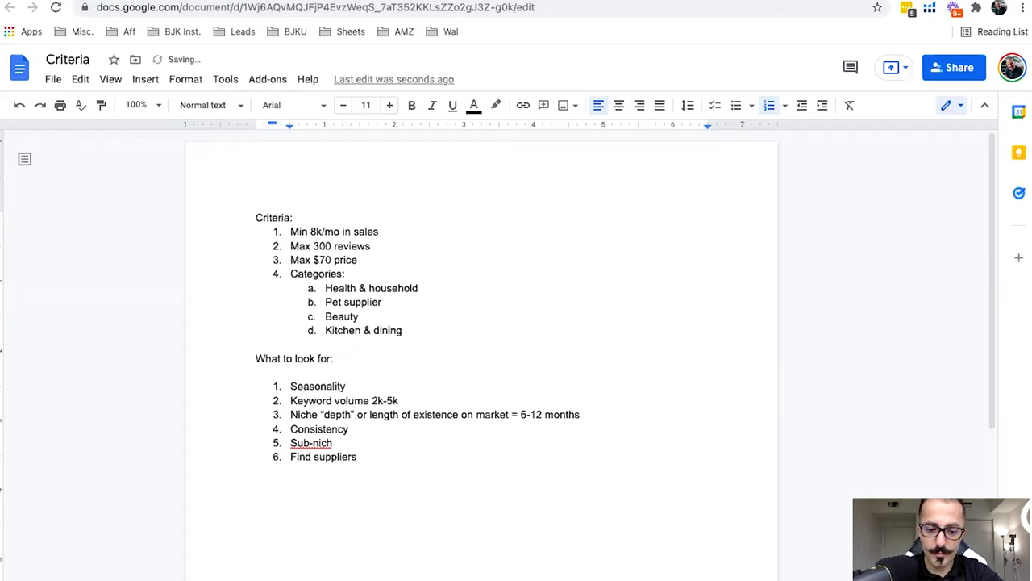
text(to purchase at )
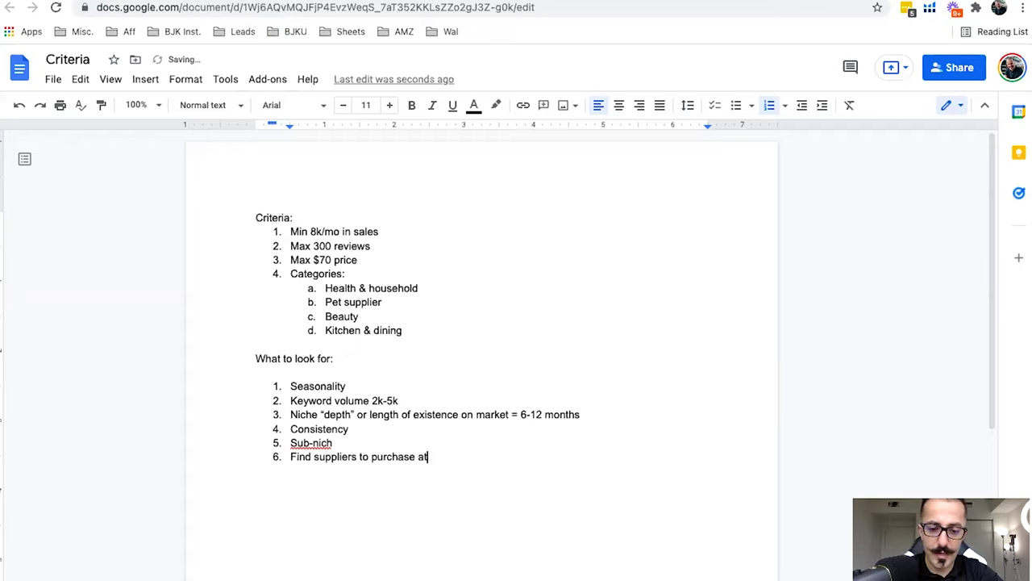
text(25-35% of sell price)
Step: Add an indented sub-item under the supplier item reading "Ex: if sell price = $25,"
key(Return)
key(Tab)
text(Ex: i)
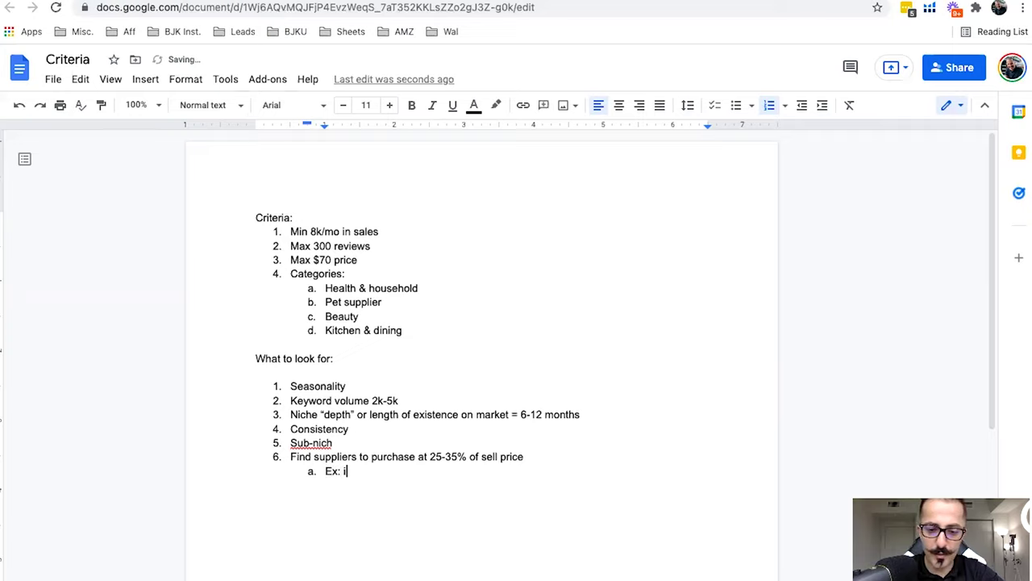
text(f sell prce)
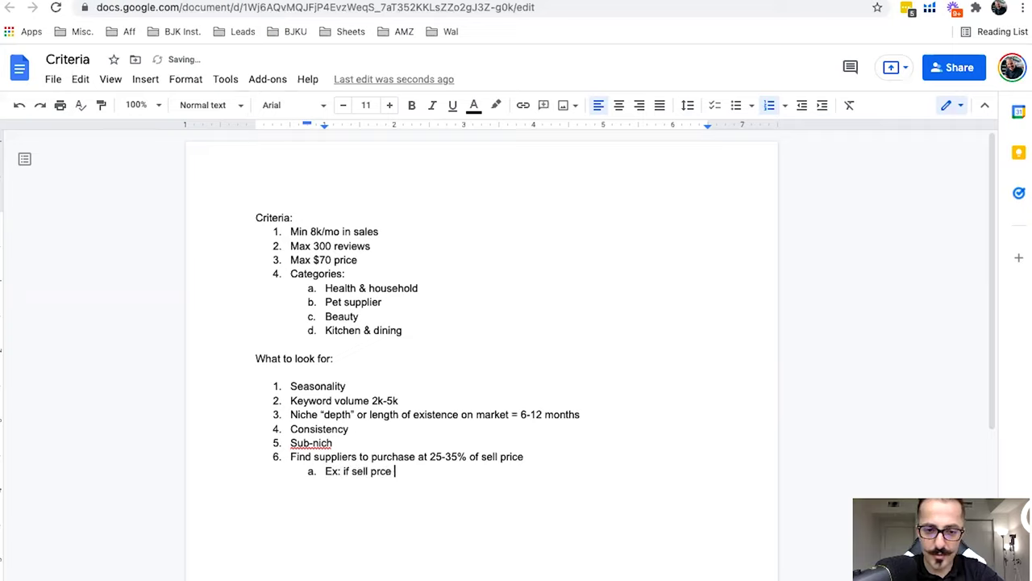
key(BackSpace)
key(BackSpace)
key(BackSpace)
key(BackSpace)
text(rice i)
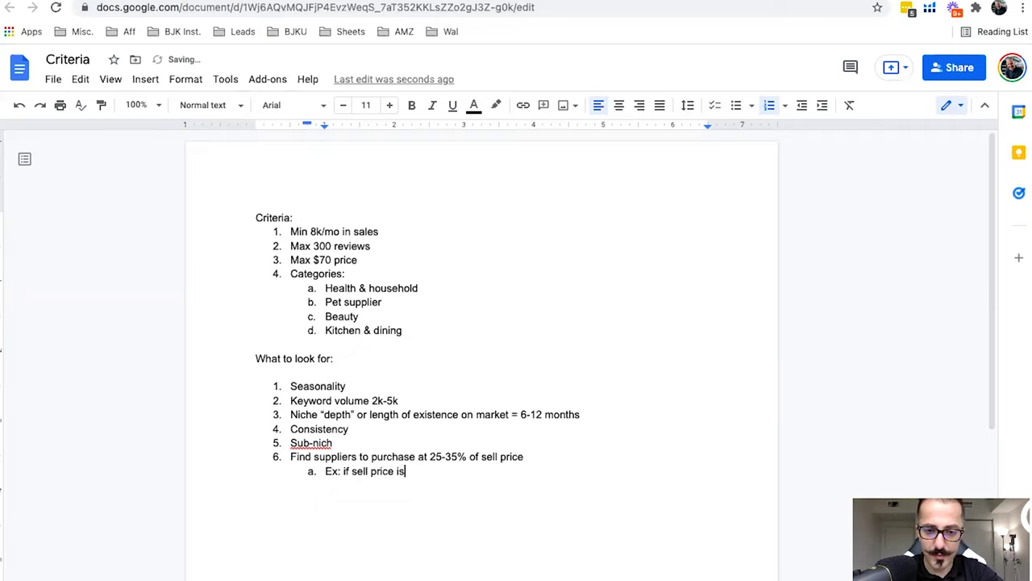
key(BackSpace)
text(= 2)
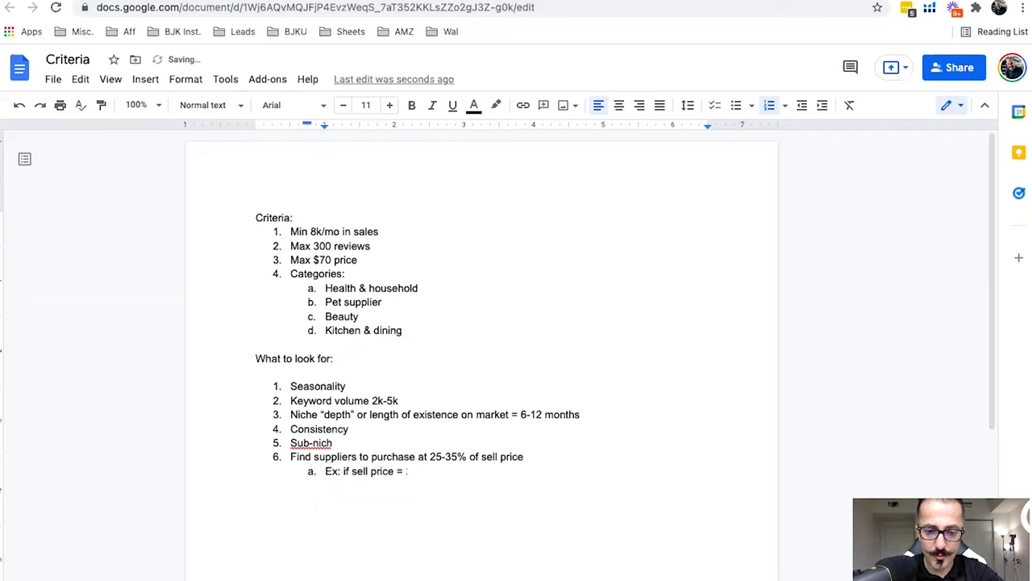
key(BackSpace)
text($25, )
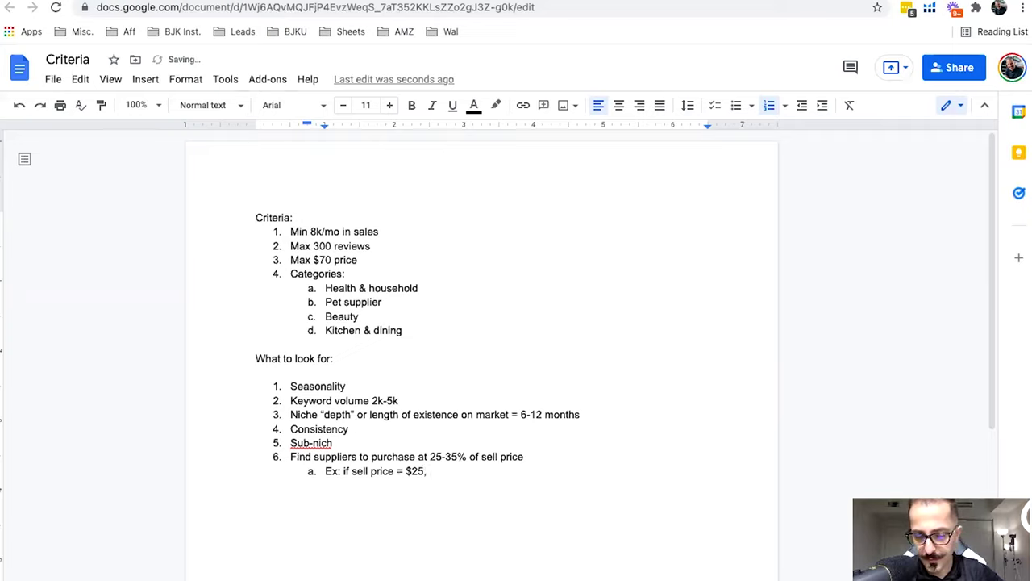
Step: Complete the supplier pricing example by adding "DDP cost = $12.50-$17.50" after the $25 sell price
text(cost)
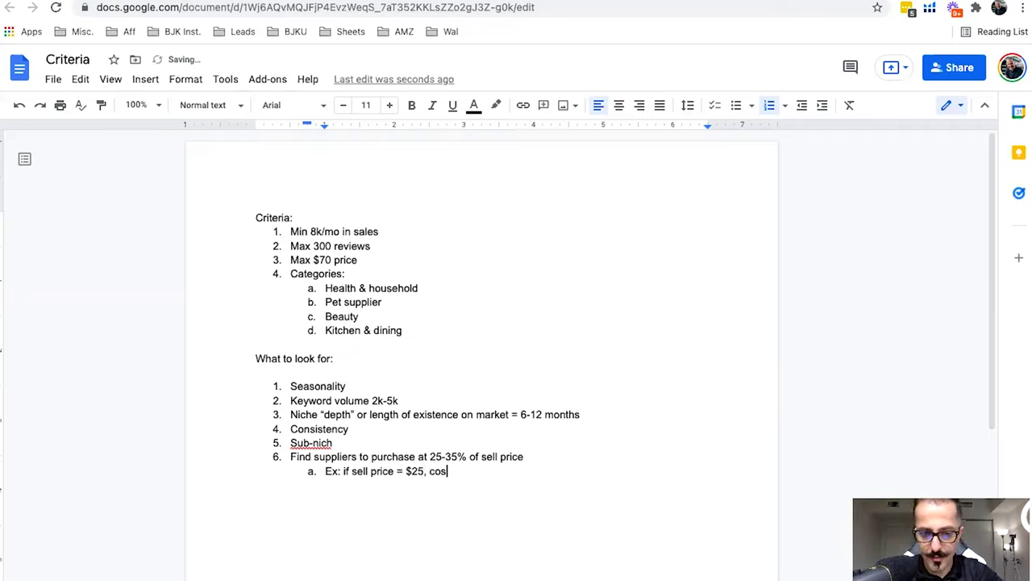
key(BackSpace)
key(BackSpace)
key(BackSpace)
key(BackSpace)
text(DDP)
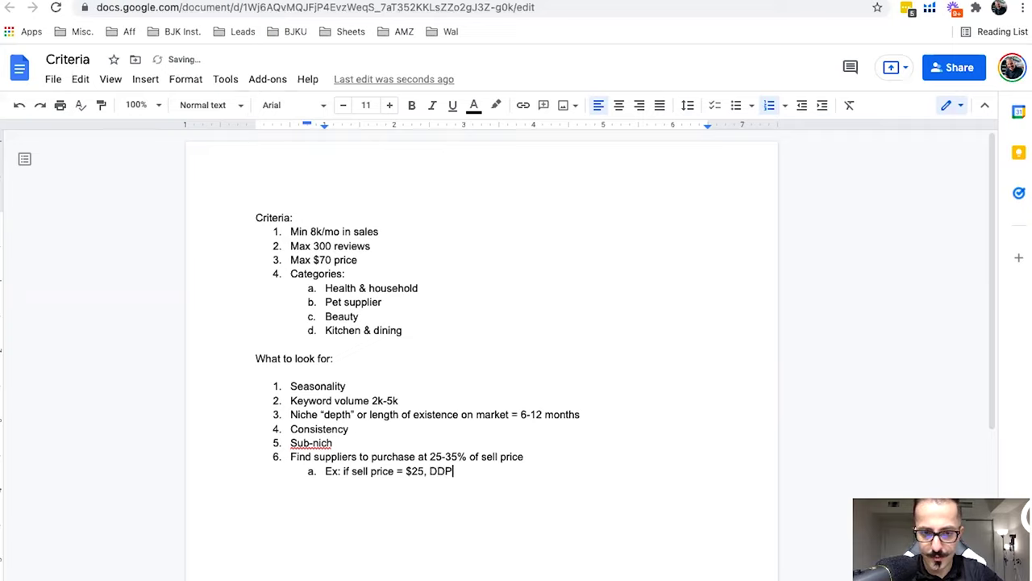
text( cost =)
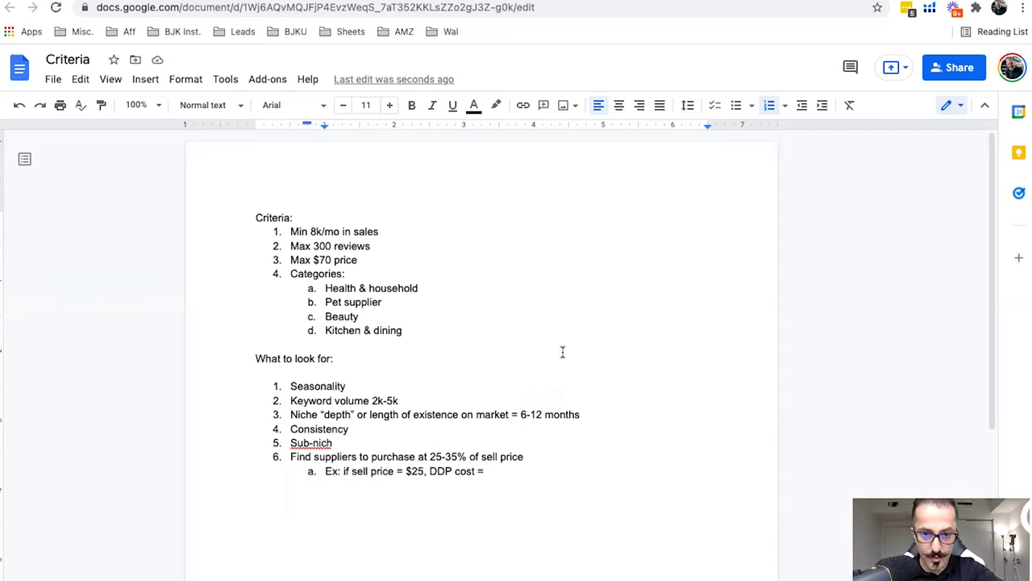
text($12.50-)
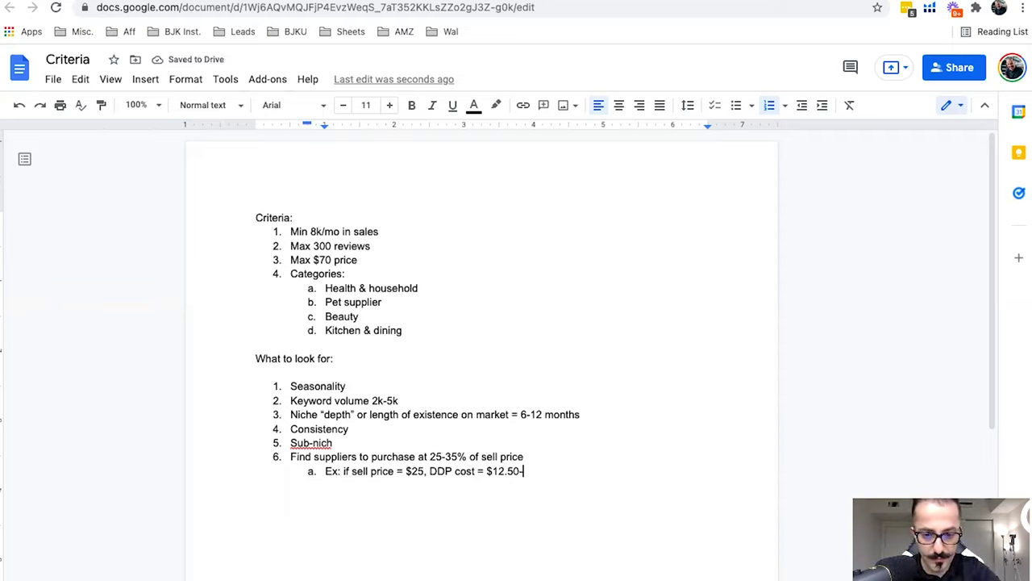
text($17.50)
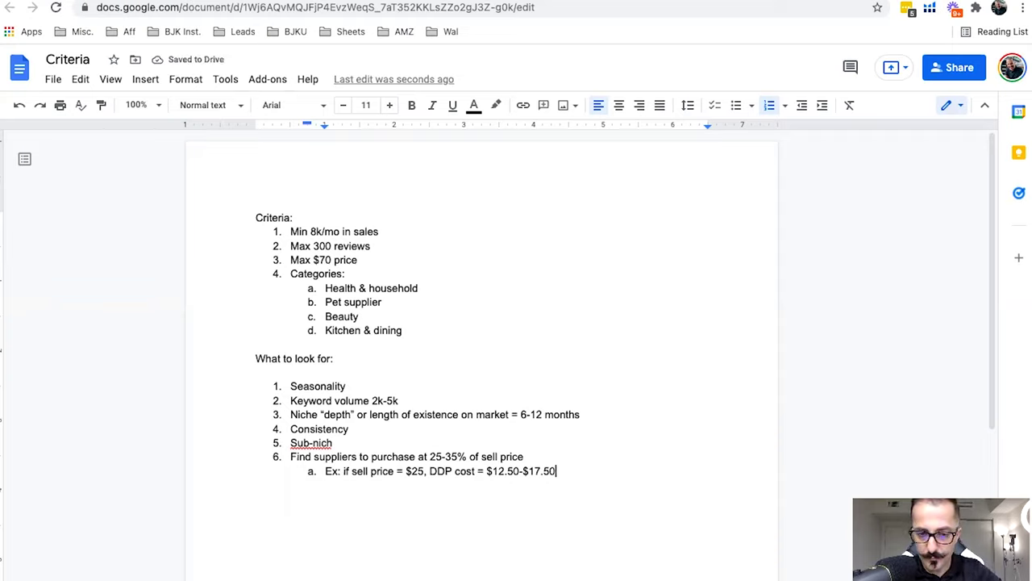
Step: Add a nested note "DDP = Manufacturing + shipping to AMZ warehouse (FBA)" under the example, and start a seventh main item
key(Return)
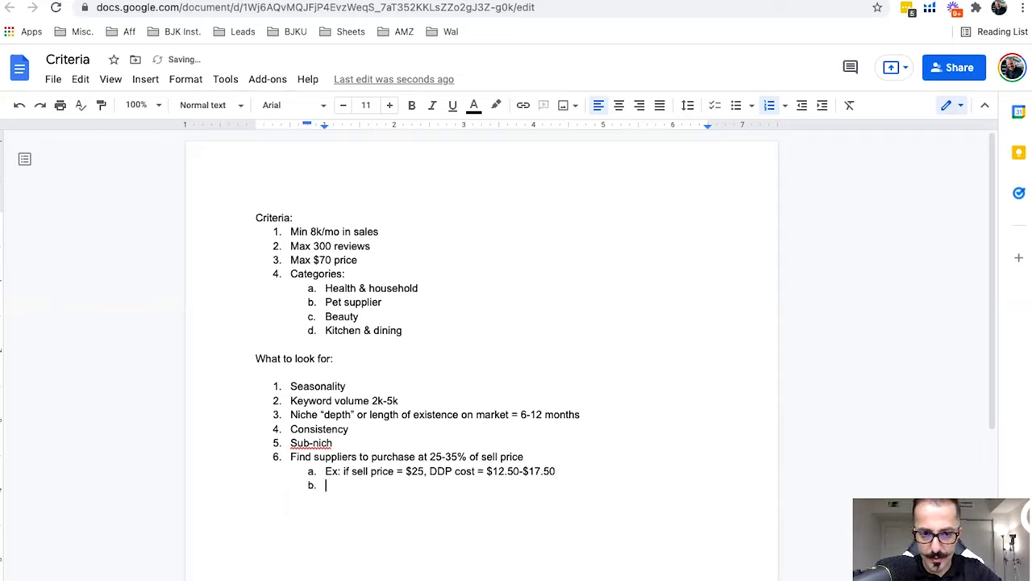
key(Tab)
text(DDP = )
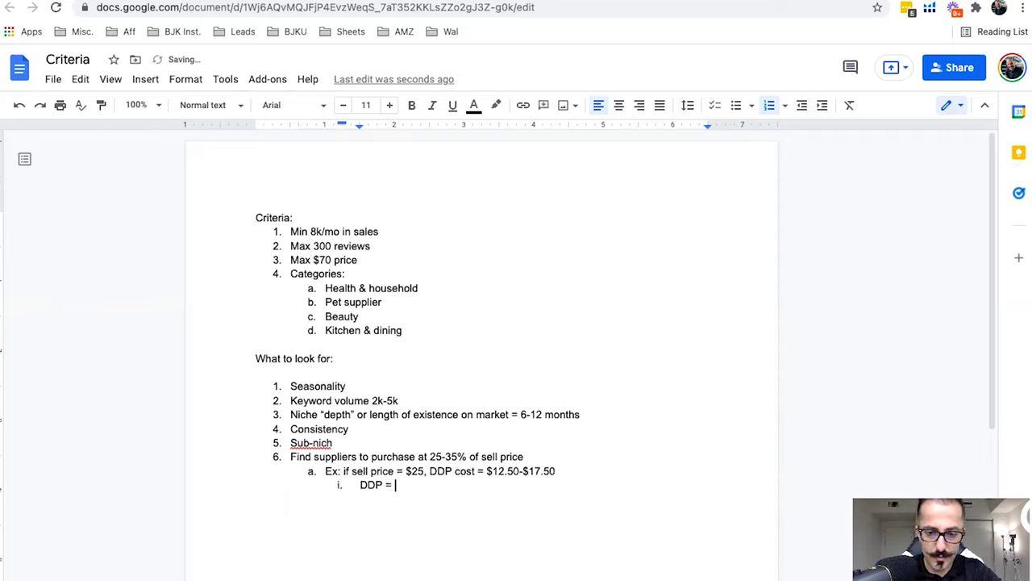
text(Manufacturing )
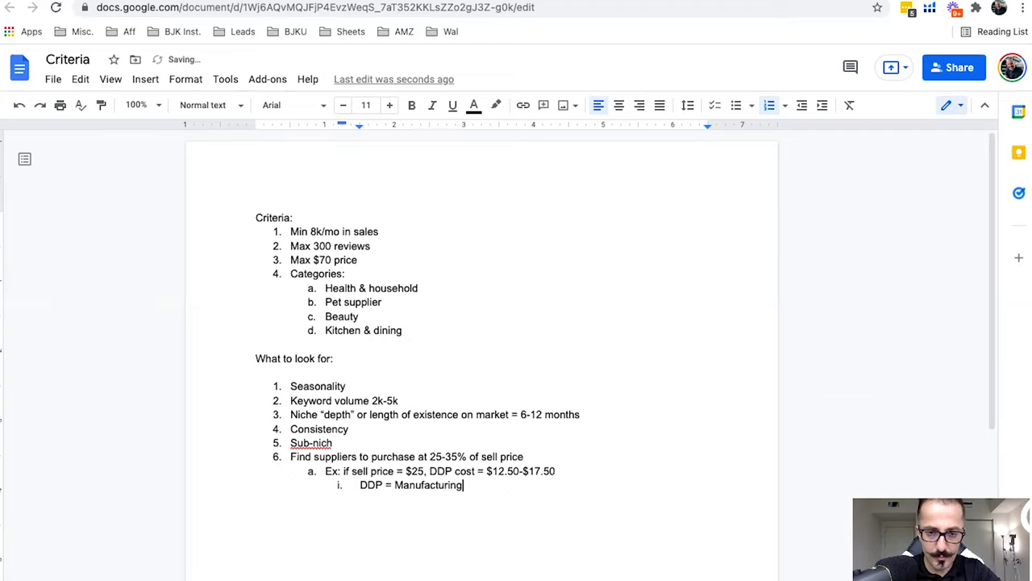
text(+ shippi)
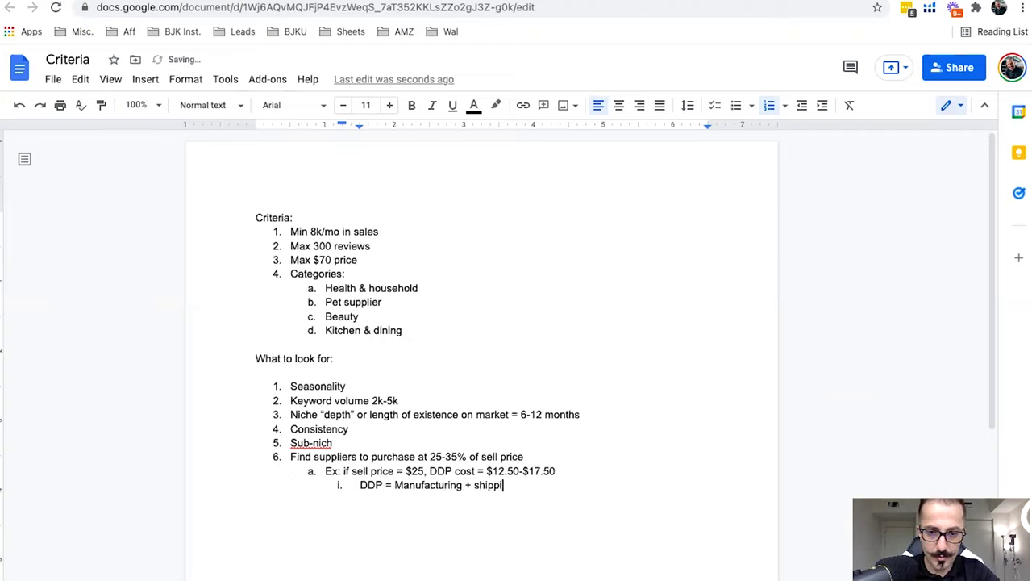
text(ng to AMZ ware)
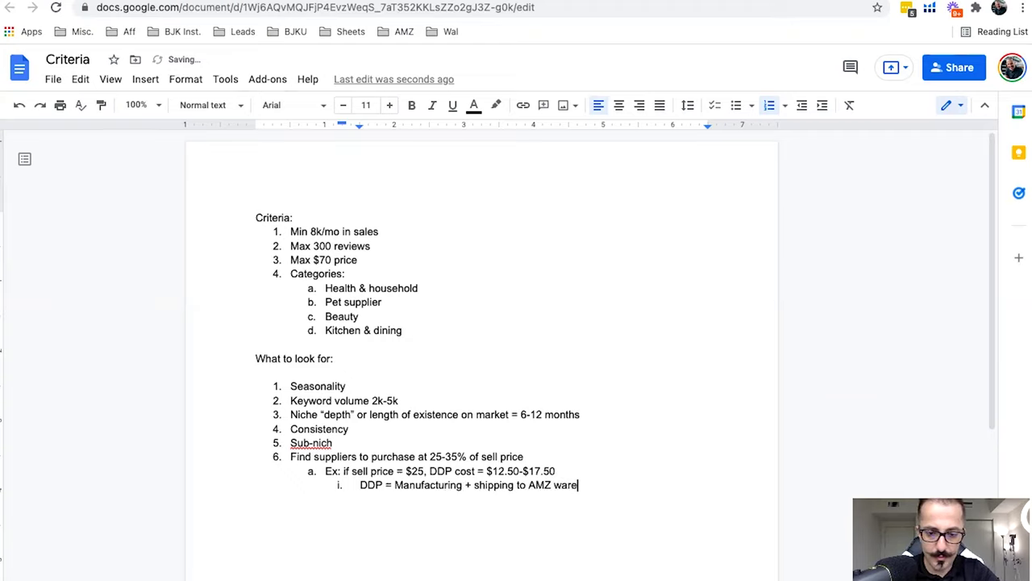
text(house (FBA))
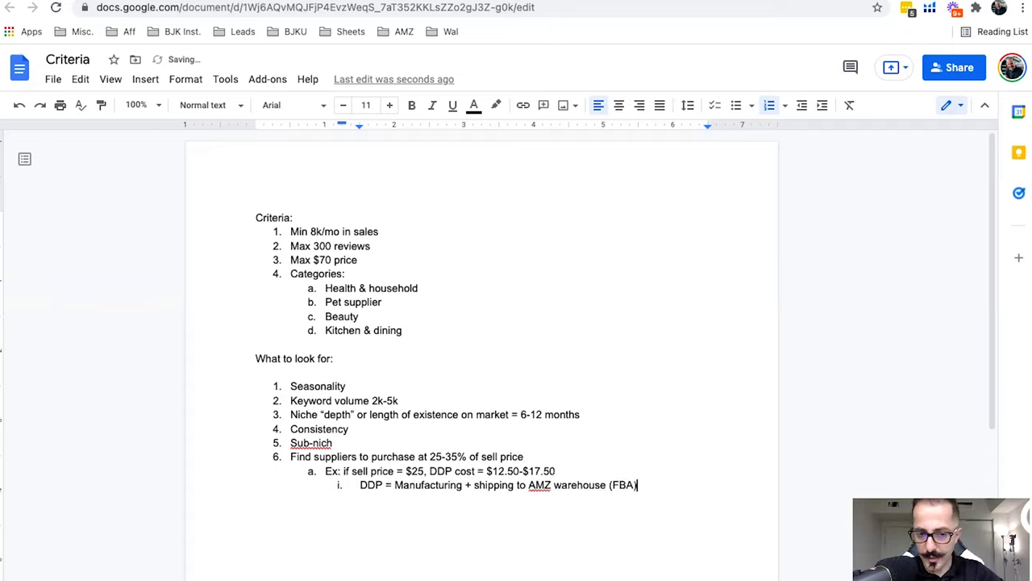
key(Return)
key(shift+Tab)
key(shift+Tab)
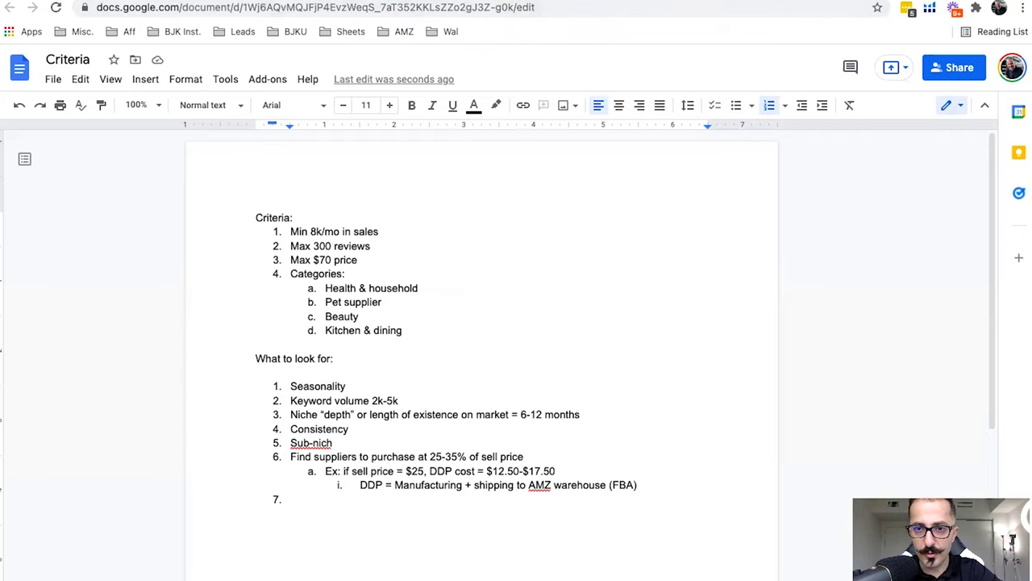
Step: Switch to the Alibaba "Faux Wood Blind" results and examine the suppliers' prices, minimum orders and first supplier's ratings
click(856, 2)
scroll(533, 260, down, 4)
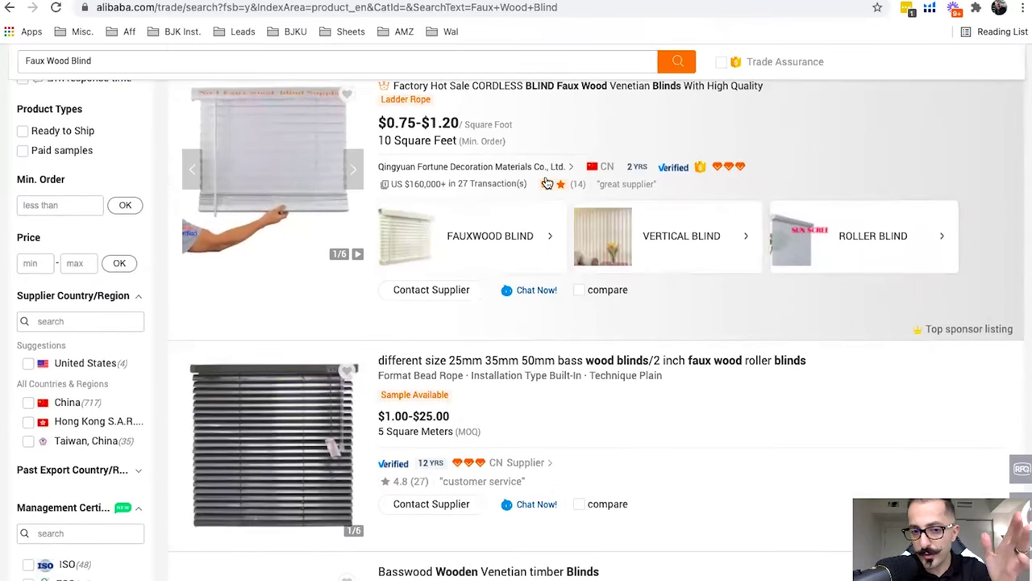
mouse_move(547, 184)
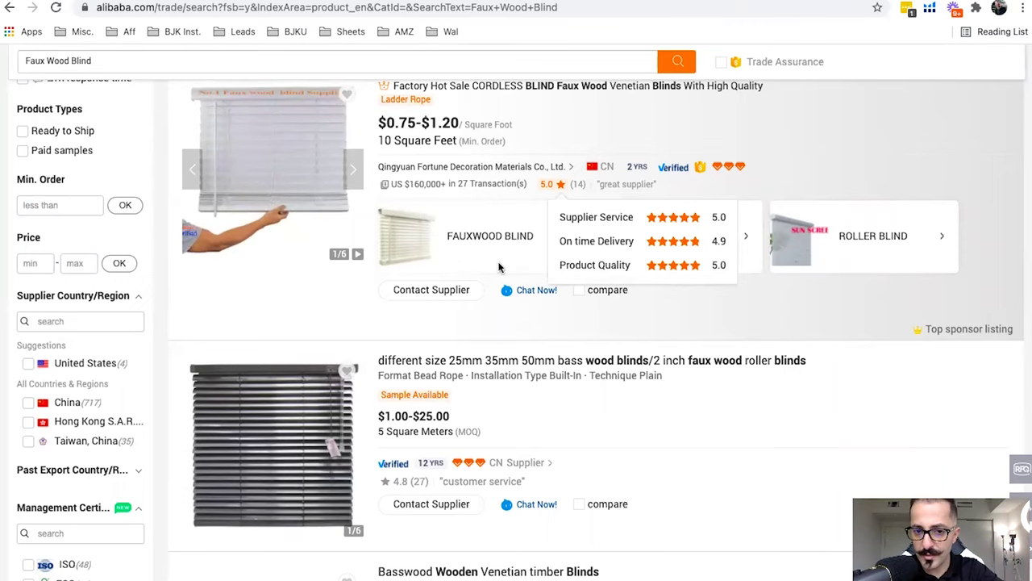
scroll(500, 267, down, 3)
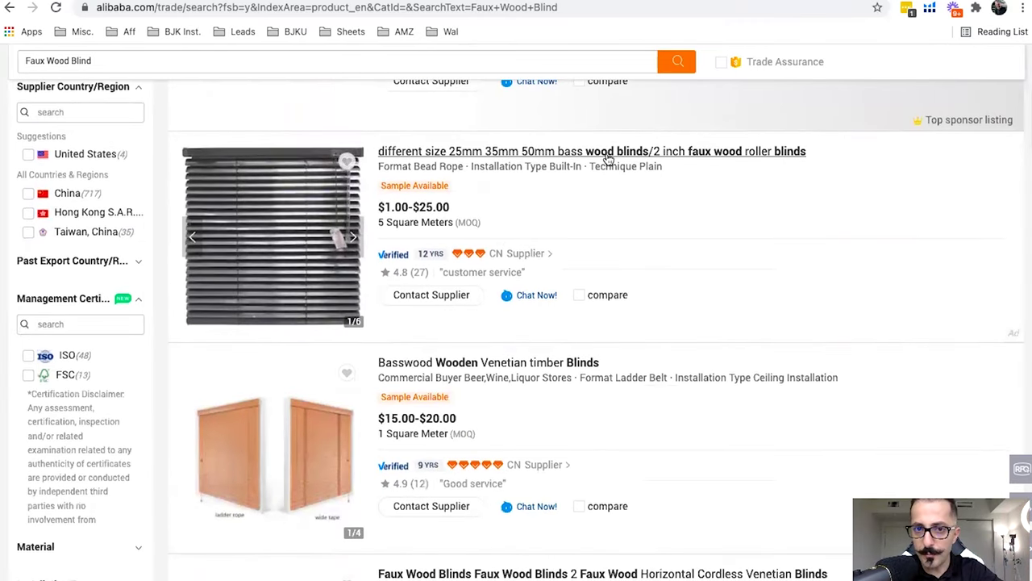
Step: Return to the Criteria document and enter "25% should be profits" as the seventh item under "What to look for"
key(ctrl+Tab)
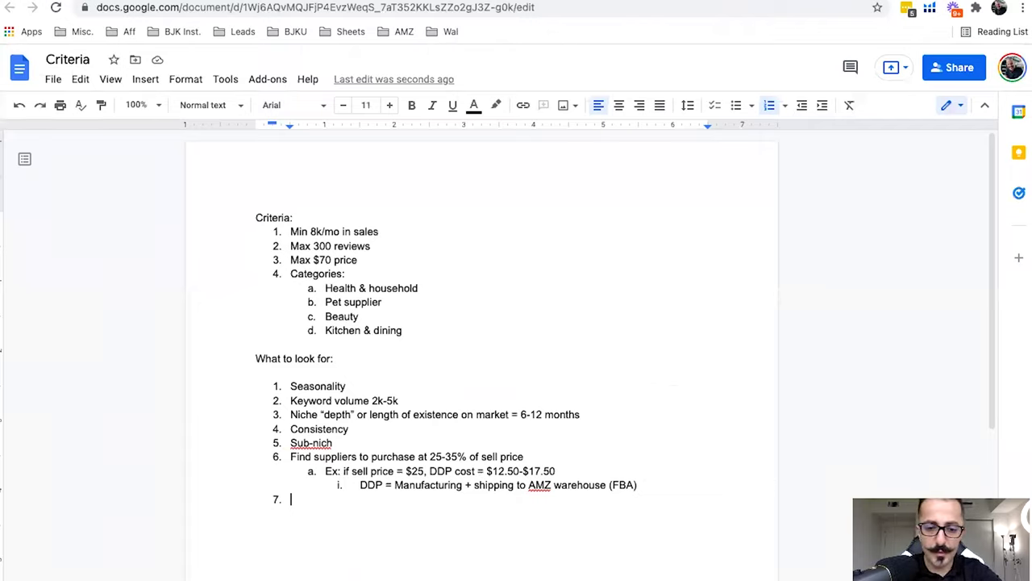
text(25%)
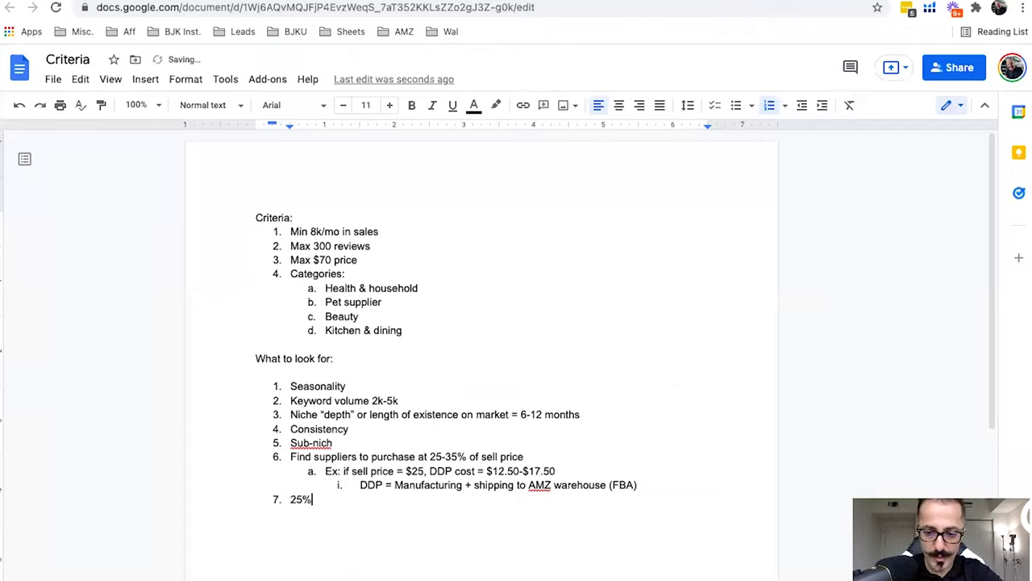
text( shou)
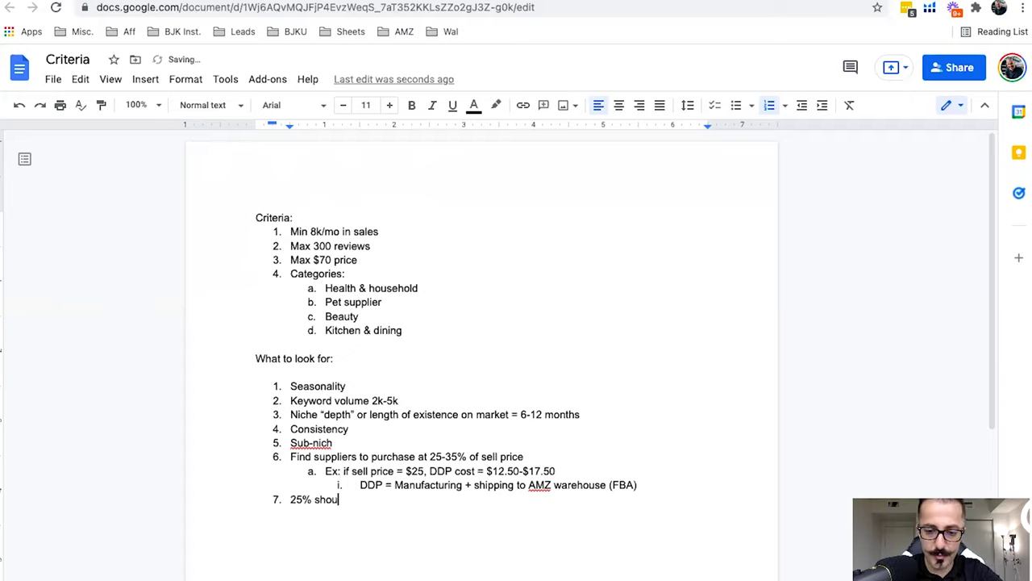
text(ld be profits)
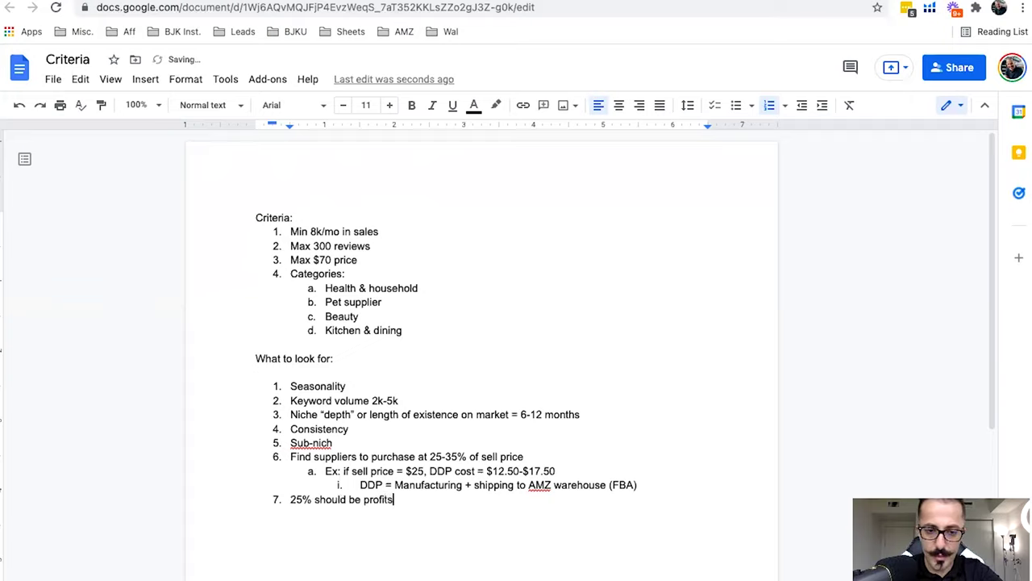
Step: Add sub-items "Only if DDP = 25%", "Advertising = 25%" and "FBA fees = 25%" under the profits item, and start an eighth main item
key(Return)
key(Tab)
text(Only if DDP = 25%)
key(Return)
text(Advertising = 25%)
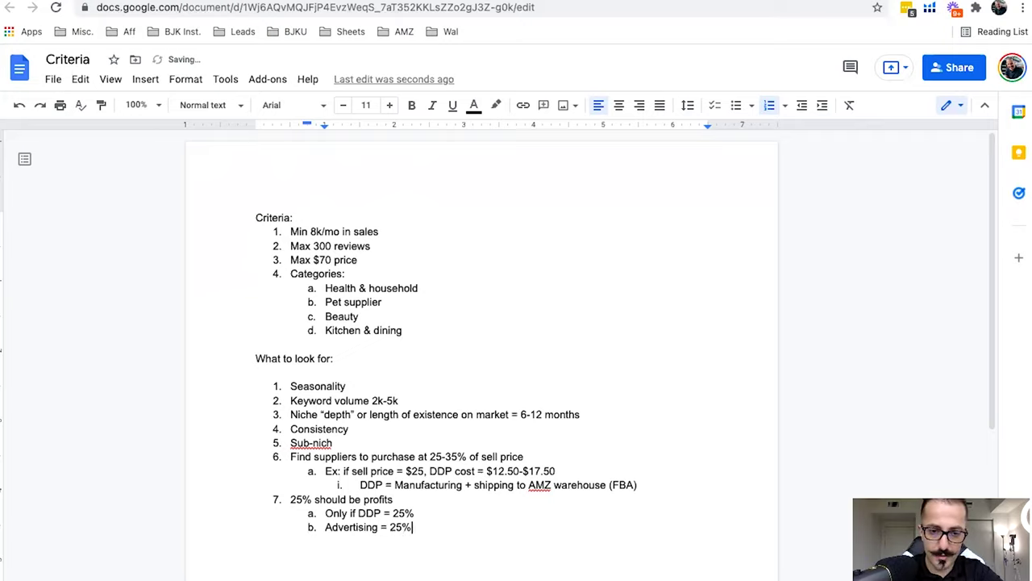
key(Return)
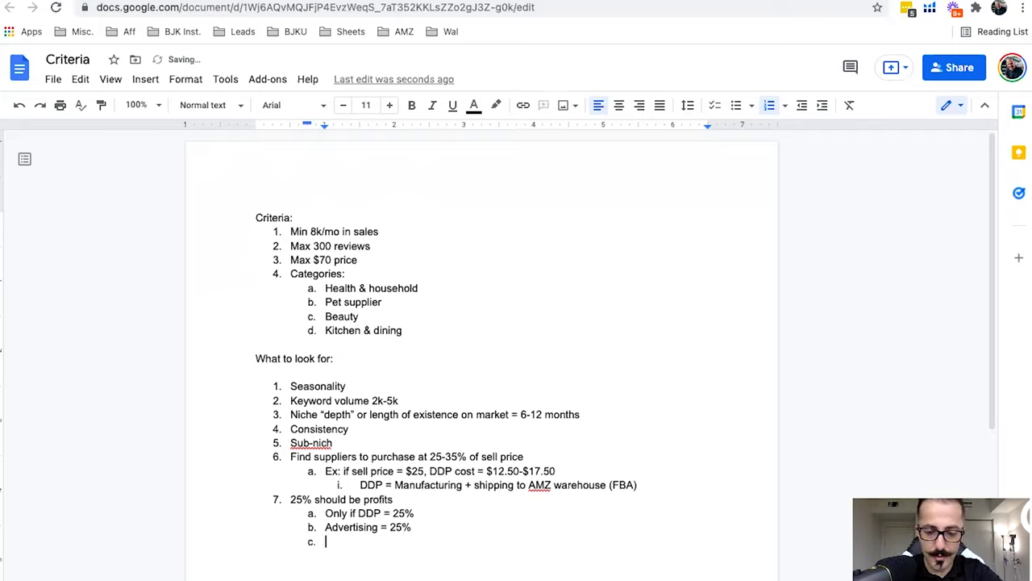
text(FBA fees )
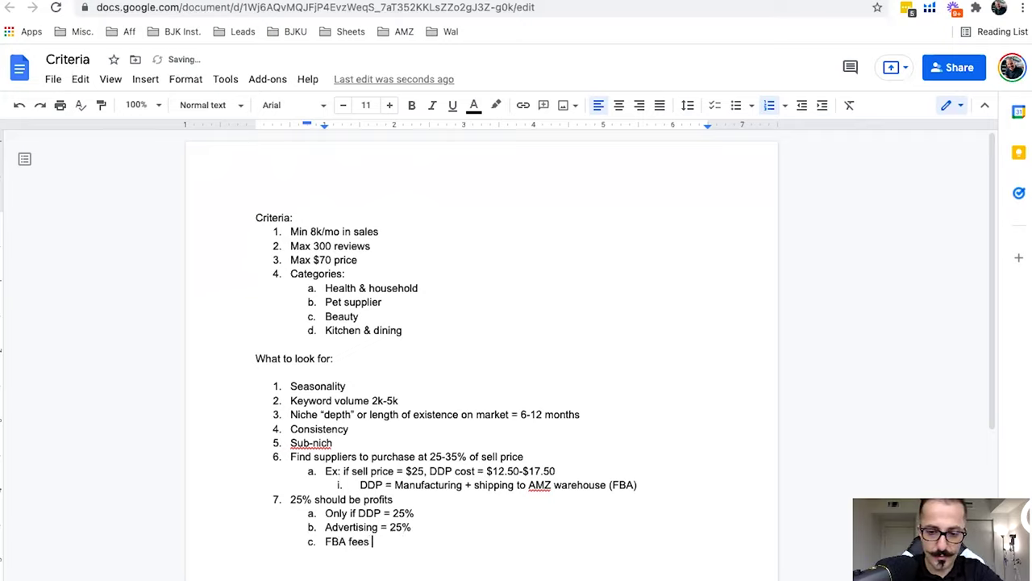
text(= 25%)
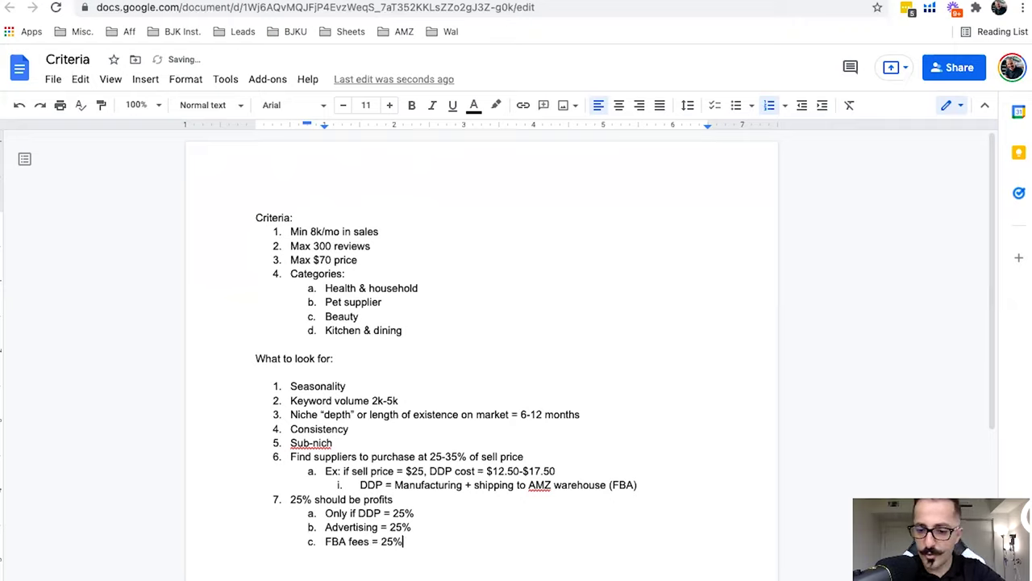
key(Return)
key(shift+Tab)
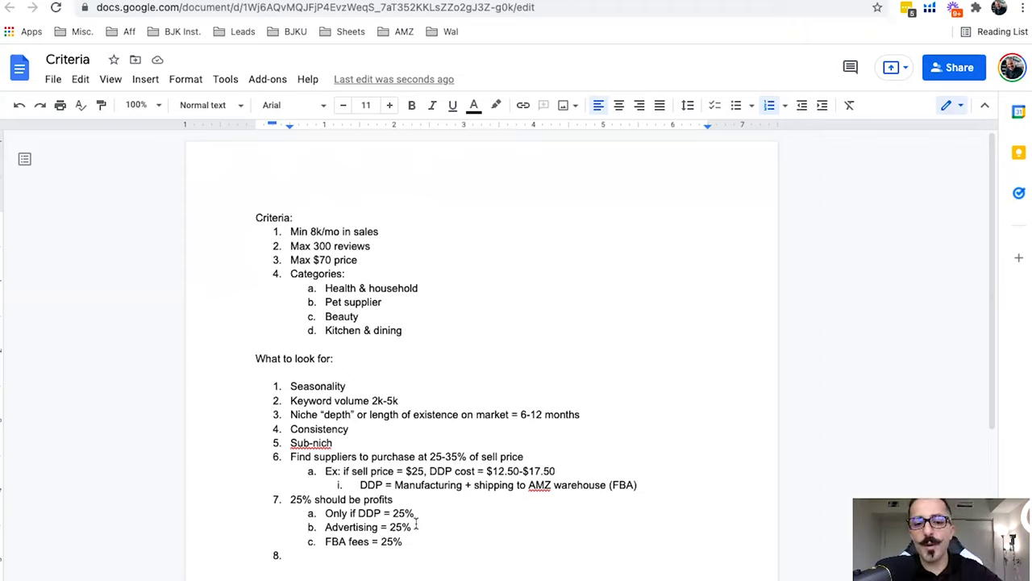
Step: Review the advertising and profit percentages in the seventh item, then put the cursor back on the empty eighth item
drag(414, 526, 391, 527)
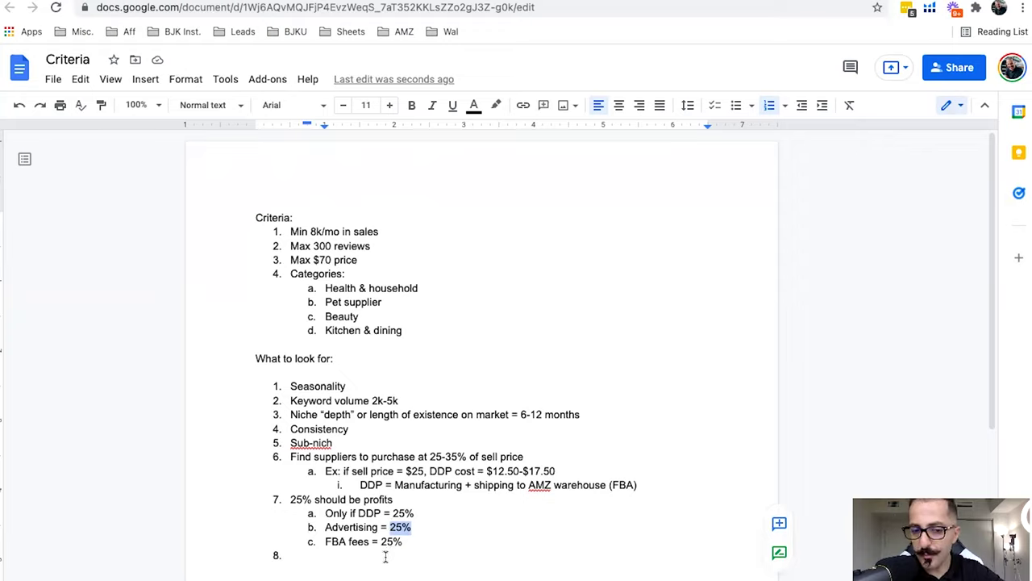
click(384, 553)
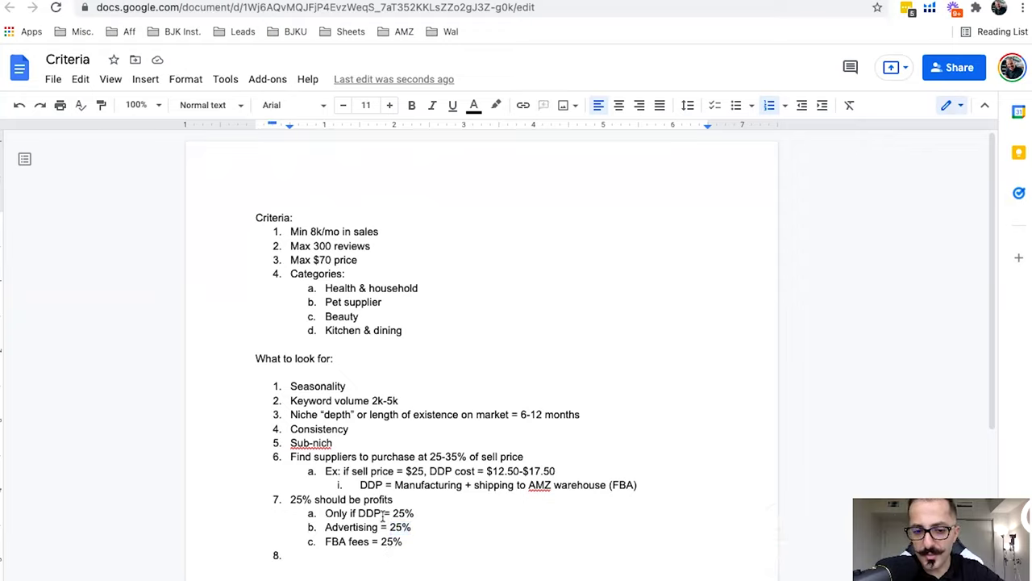
double_click(405, 527)
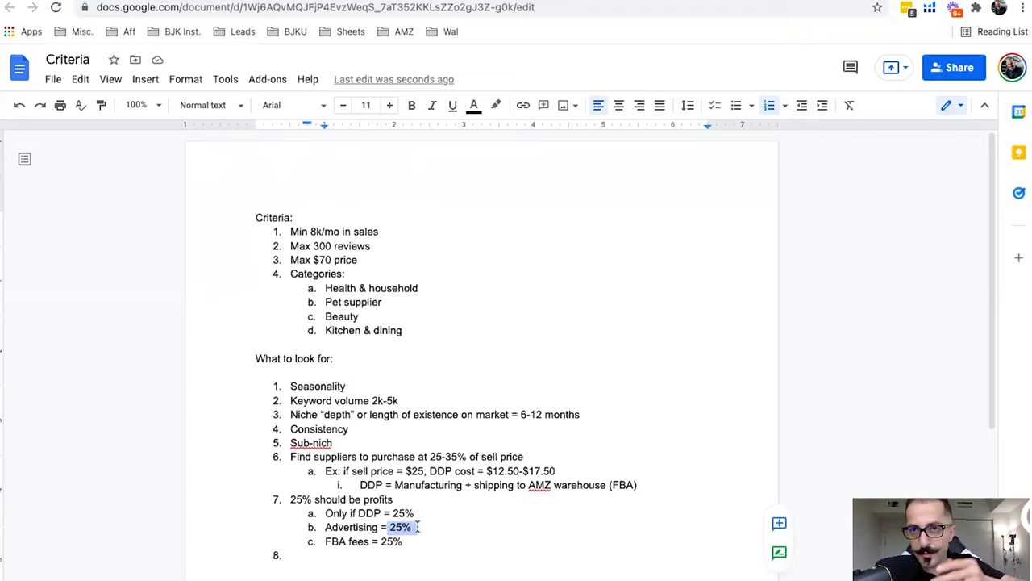
click(421, 527)
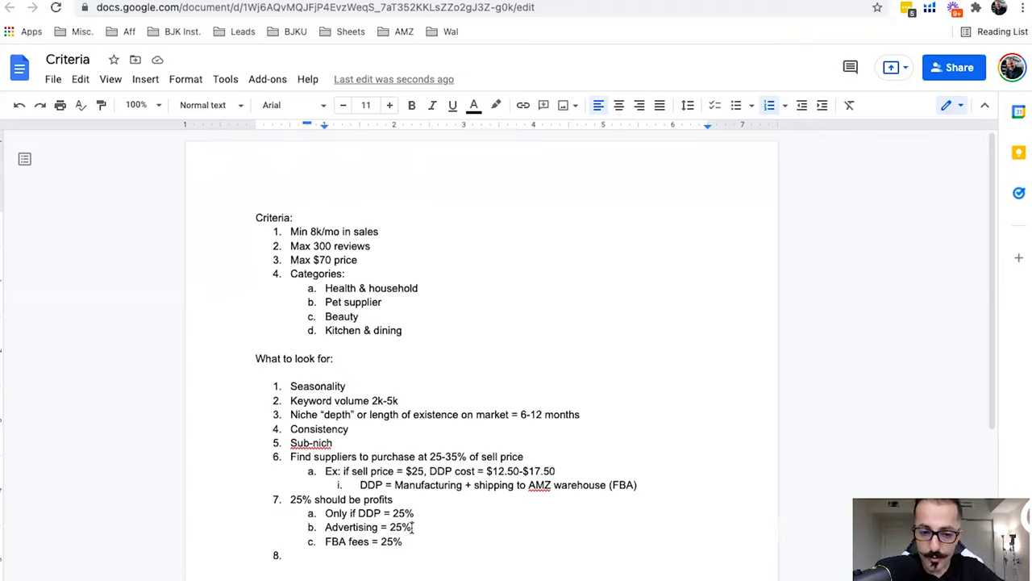
double_click(410, 527)
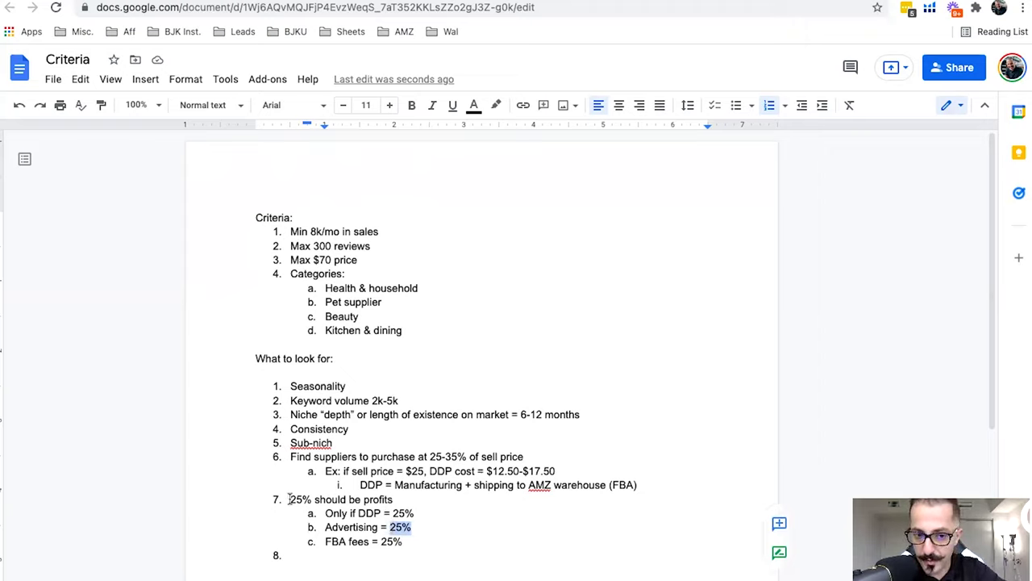
drag(289, 499, 310, 499)
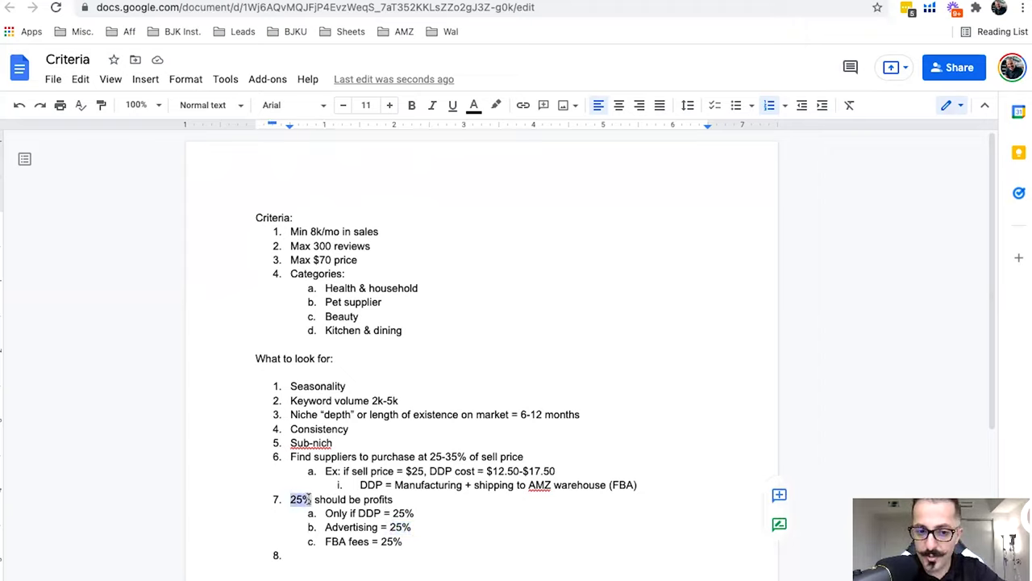
click(311, 499)
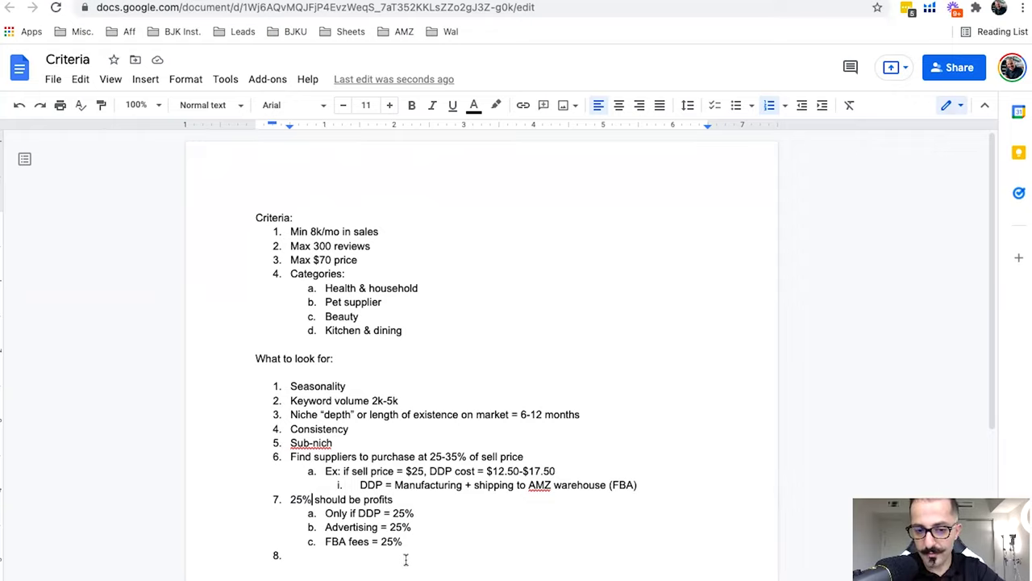
click(405, 559)
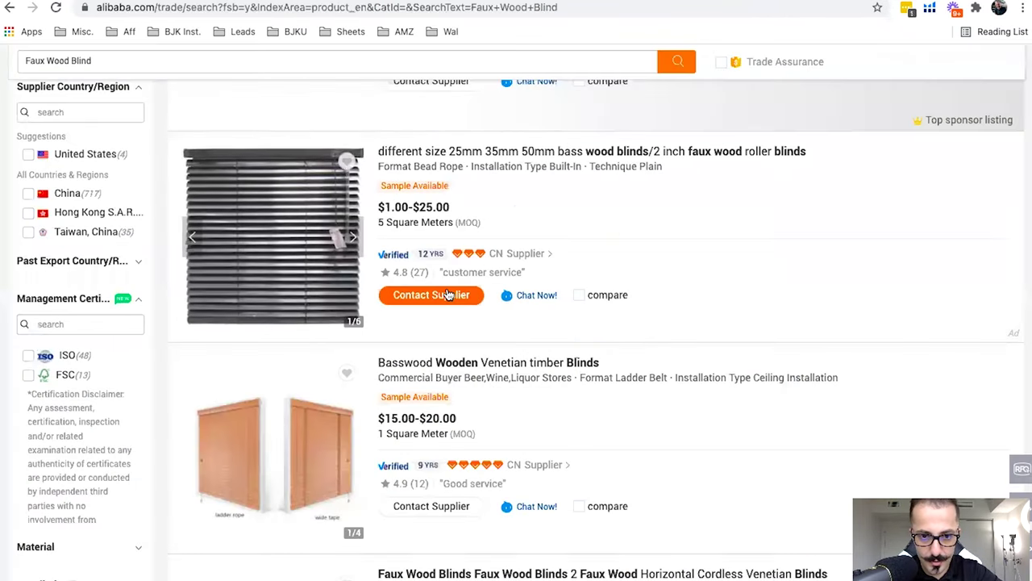
Step: Look through more supplier listings and prices in the Alibaba "Faux Wood Blind" results, and return to the Criteria document
scroll(455, 293, down, 4)
scroll(449, 296, down, 3)
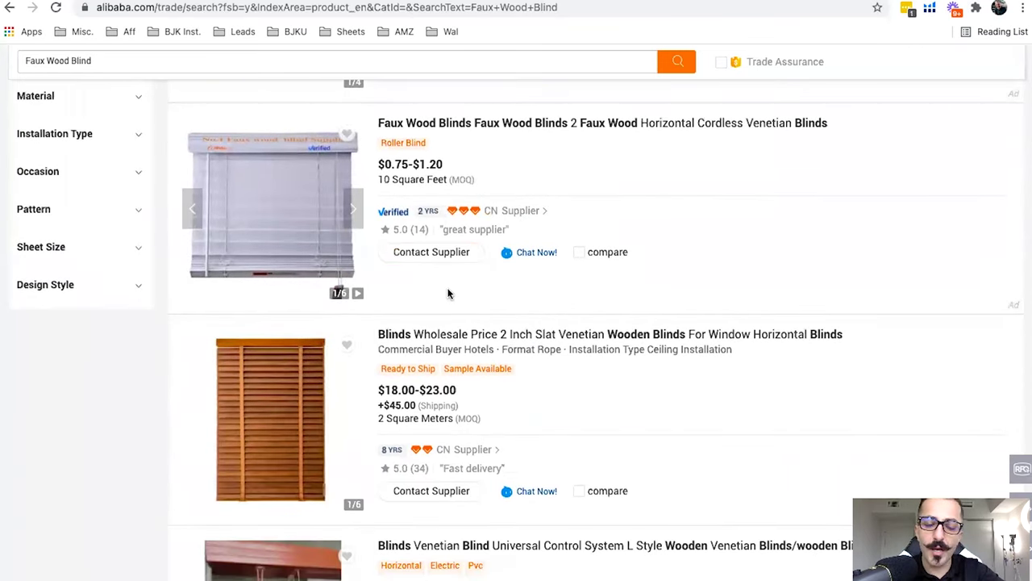
scroll(463, 356, down, 1)
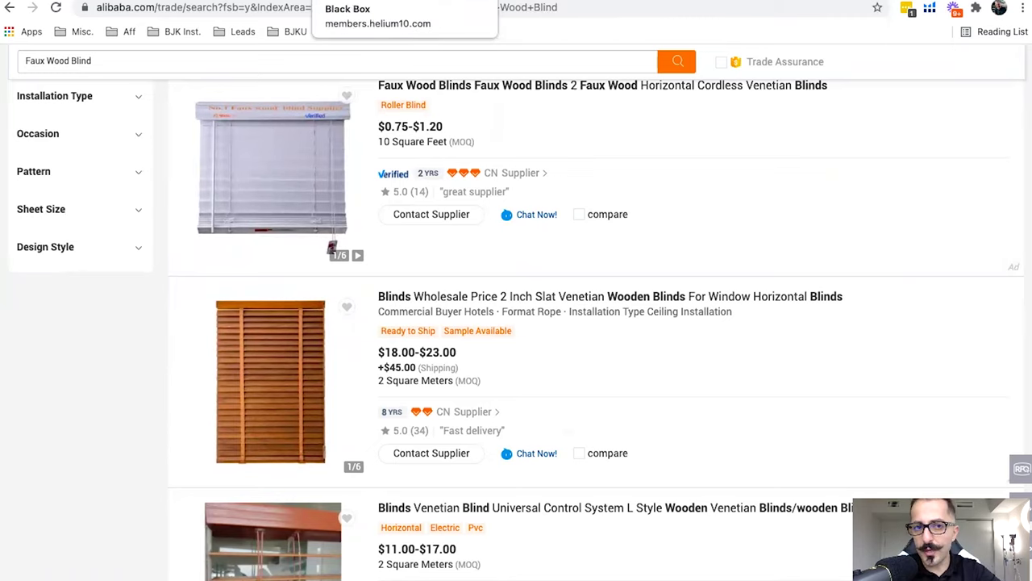
click(565, 2)
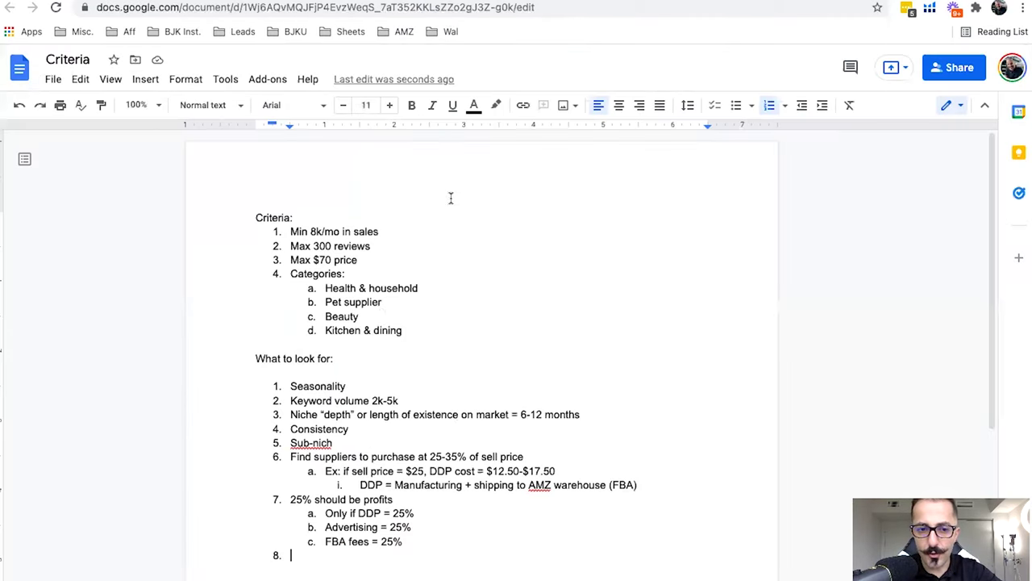
Step: Enter "Differentiation + value add" as the eighth item under "What to look for", with "Read negative comments" as its first sub-item
text(Differentiation)
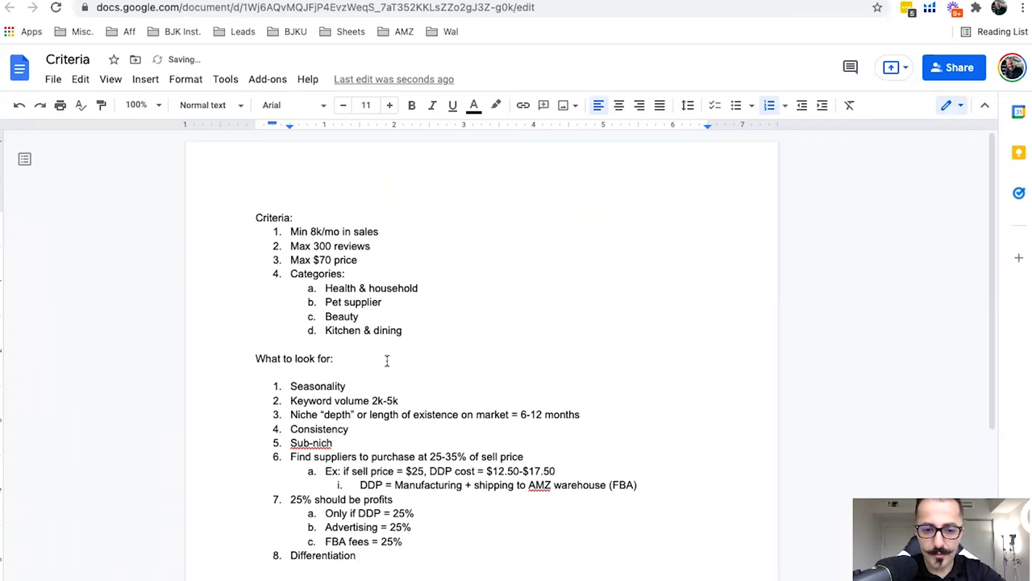
scroll(387, 363, down, 1)
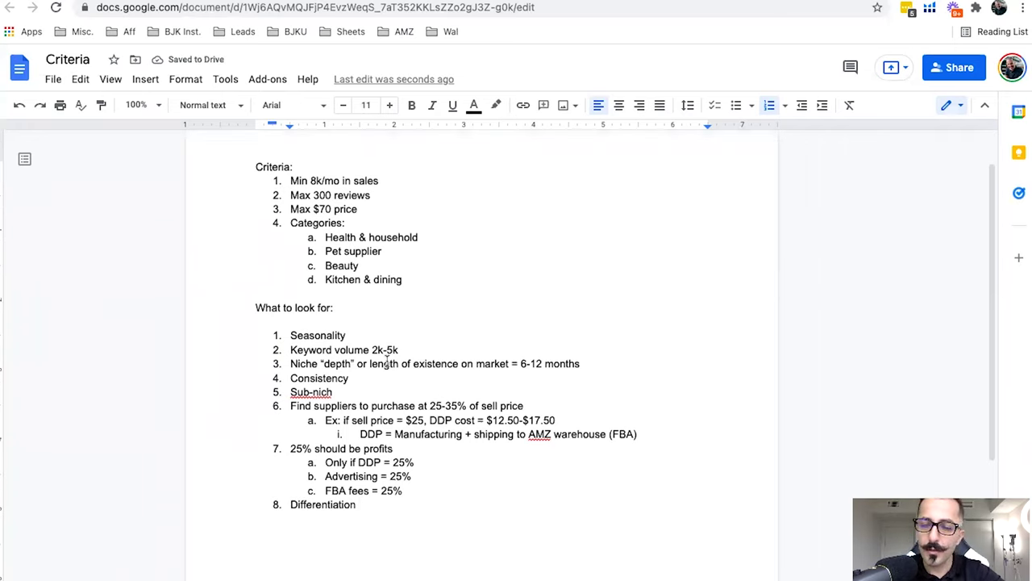
text(+ value add)
key(Return)
key(Tab)
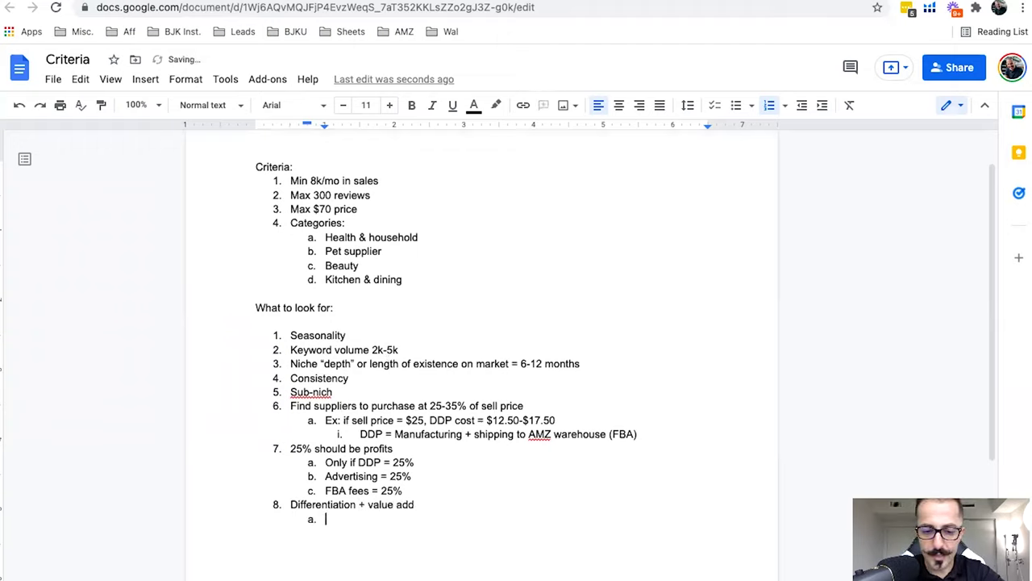
text(Read nega)
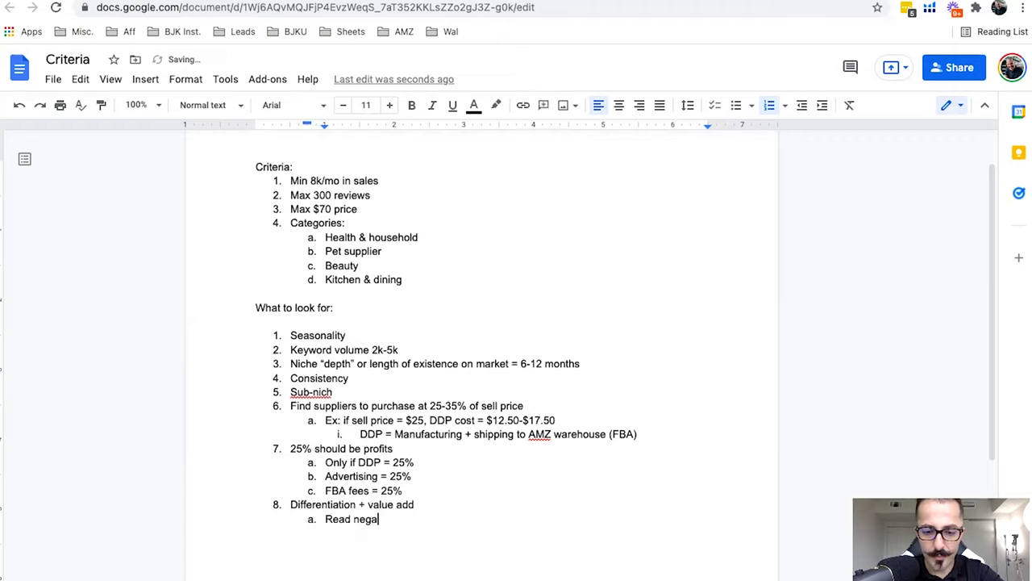
text(tive comments)
key(Return)
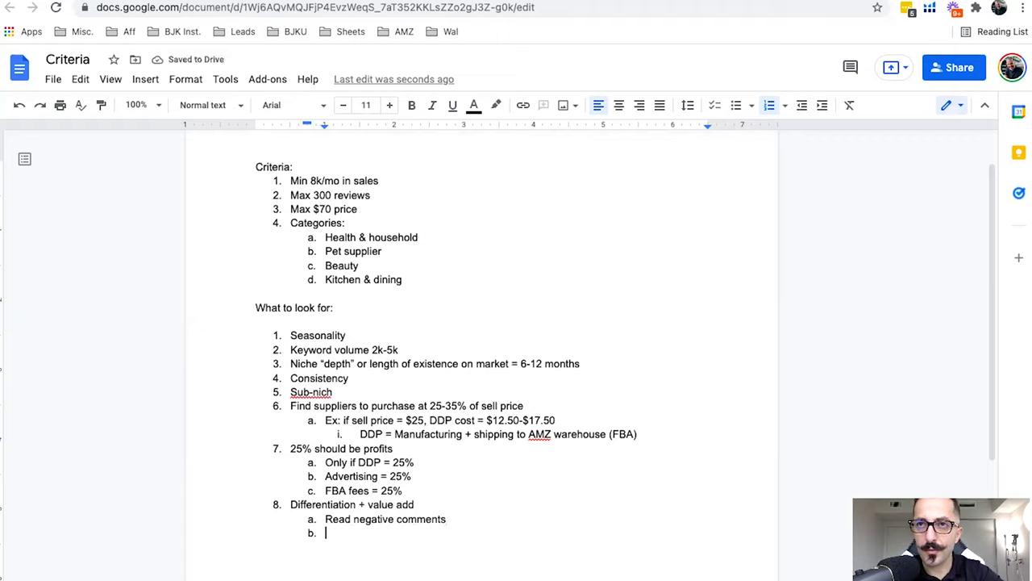
Step: Add "Search your main KW in other marketplaces" as the second sub-item under the differentiation item
text(Search yo)
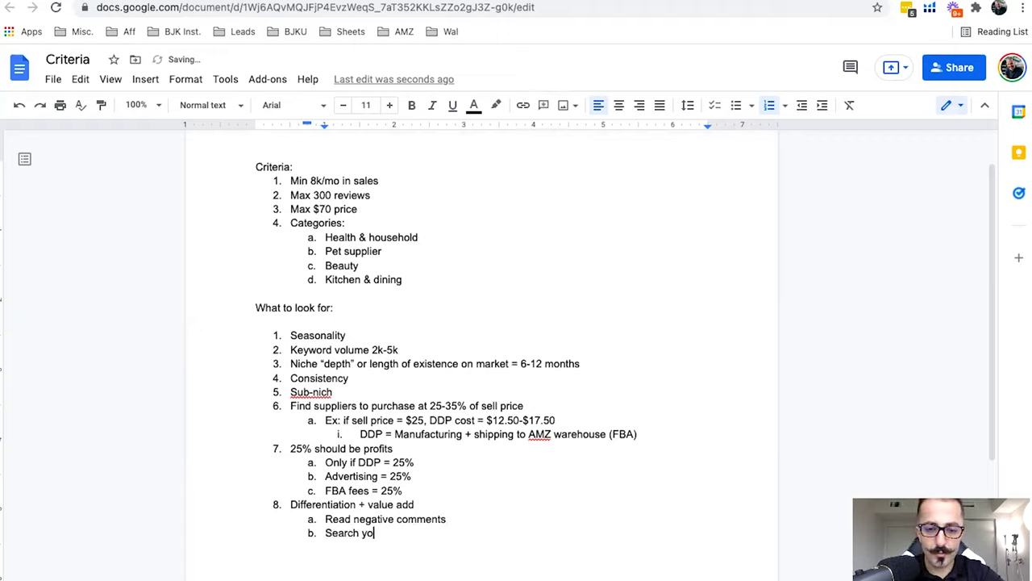
text(ur main)
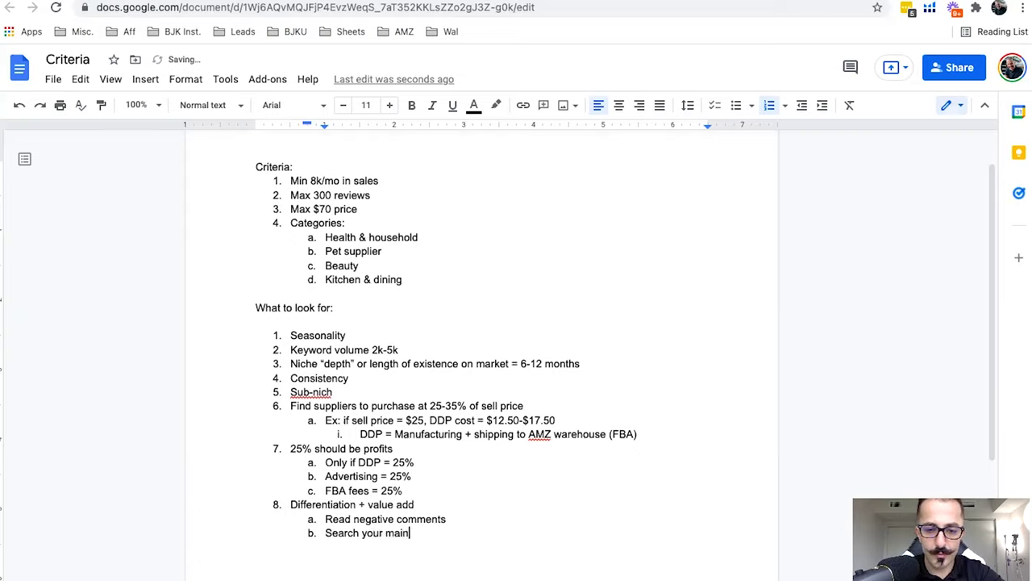
text( KW in other)
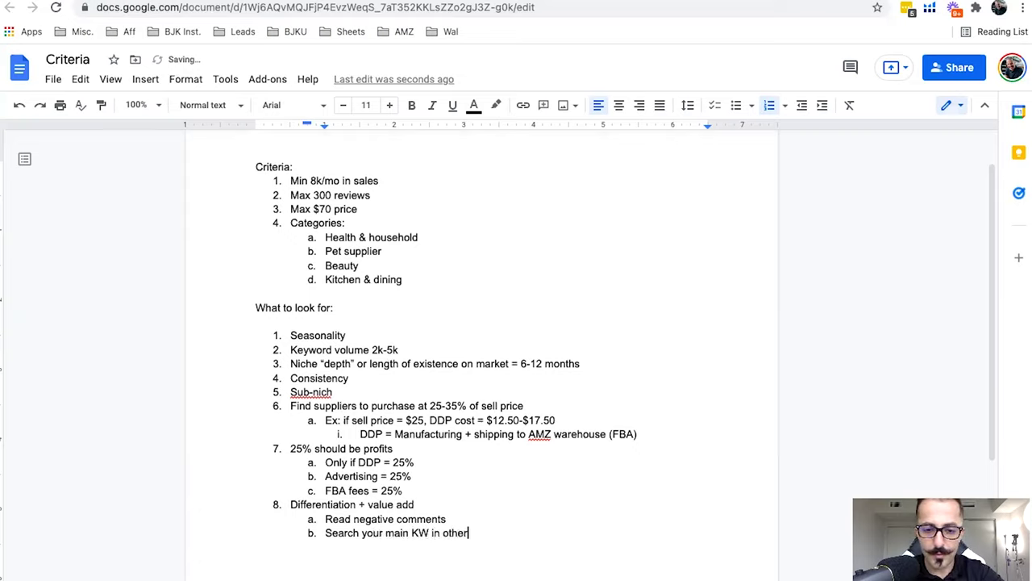
text( marketplaces)
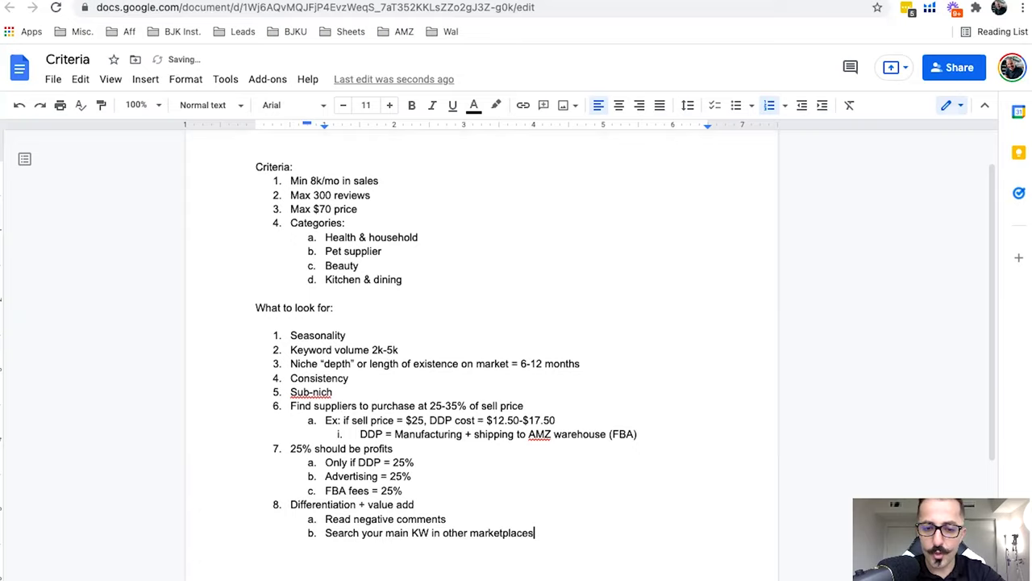
Step: Nest the example "Ex: if you're selling in US, search in UK, Canada, Mexico, Germany, etc" under the marketplaces sub-item
key(Return)
key(Tab)
text(Ex: if you're)
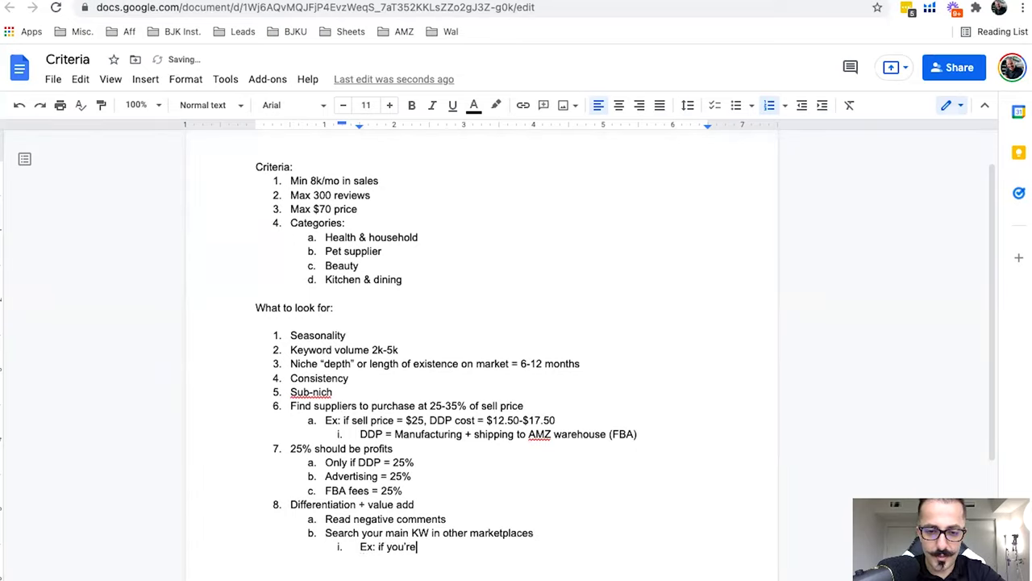
text( selling in US, search in )
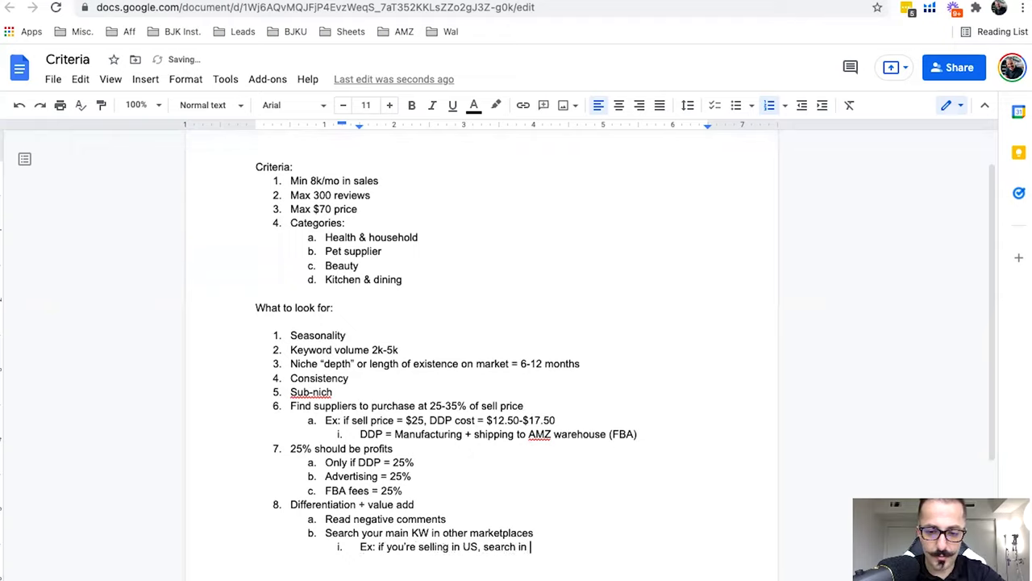
text(UK, Canada, Mexico)
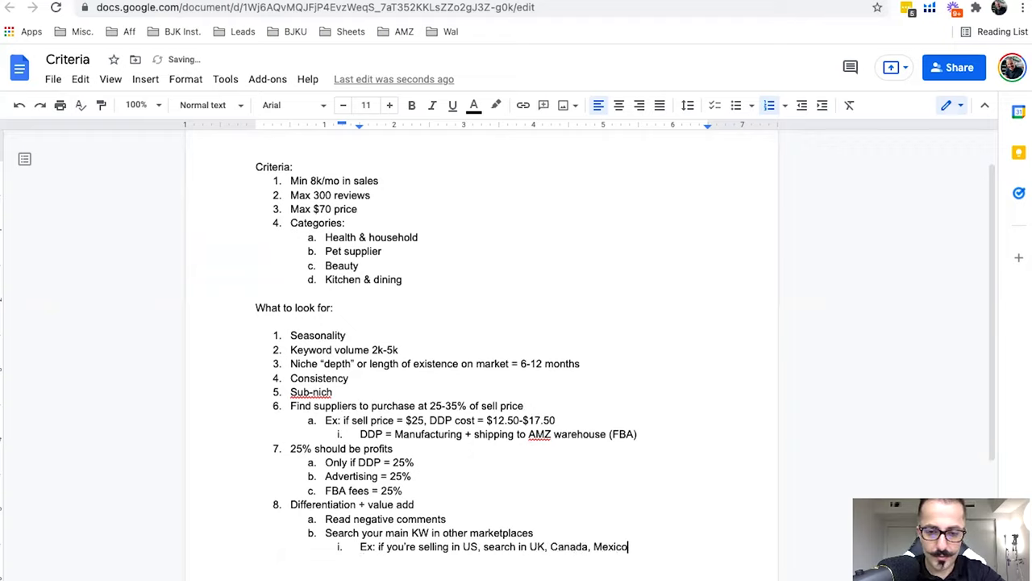
text(, Germany)
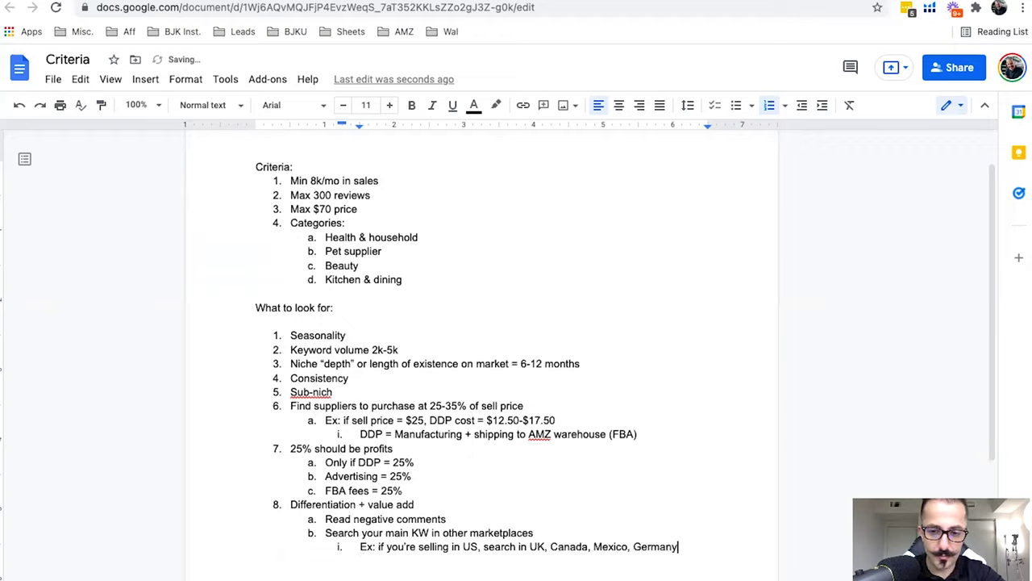
text(, etc)
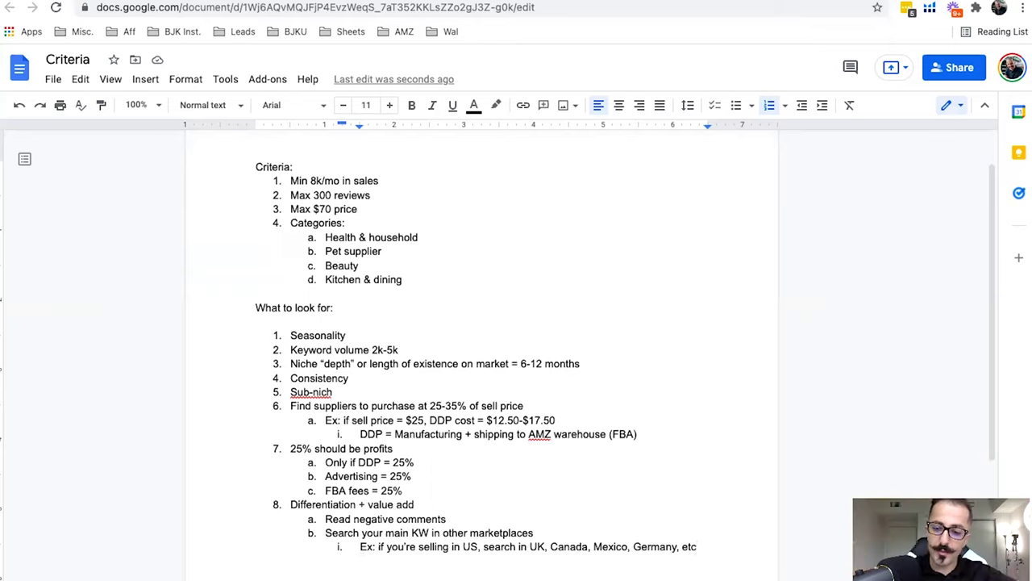
Step: Add "“Frequently bought together”" as the third sub-item under the differentiation item and correct the spelling of "Frequently"
key(Return)
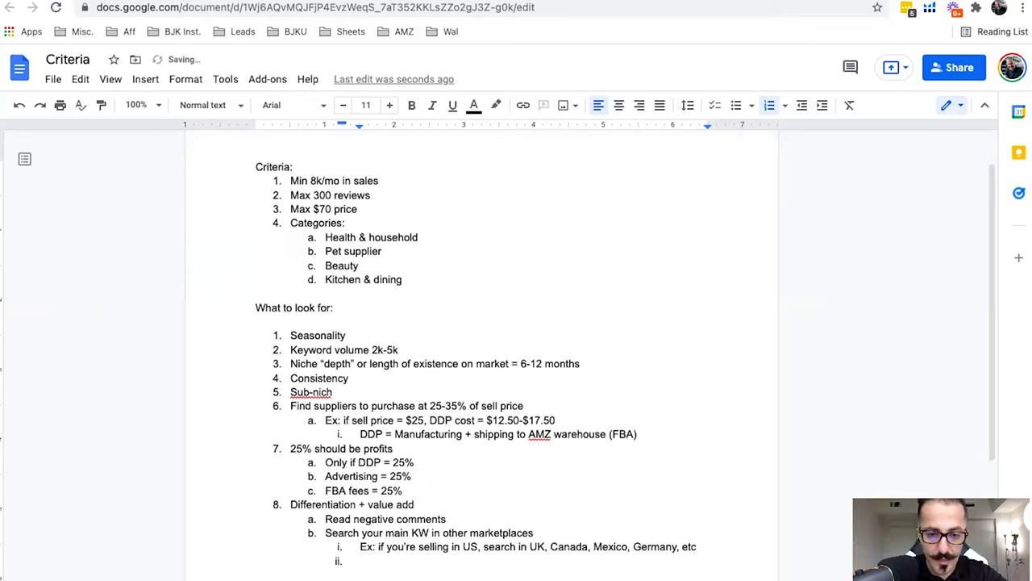
key(shift+Tab)
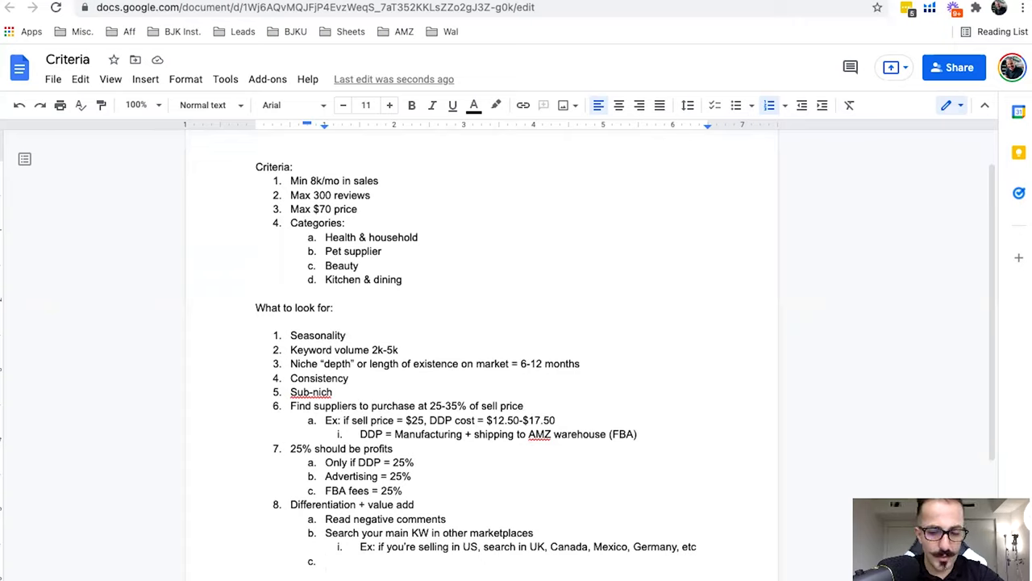
text("Frquenly)
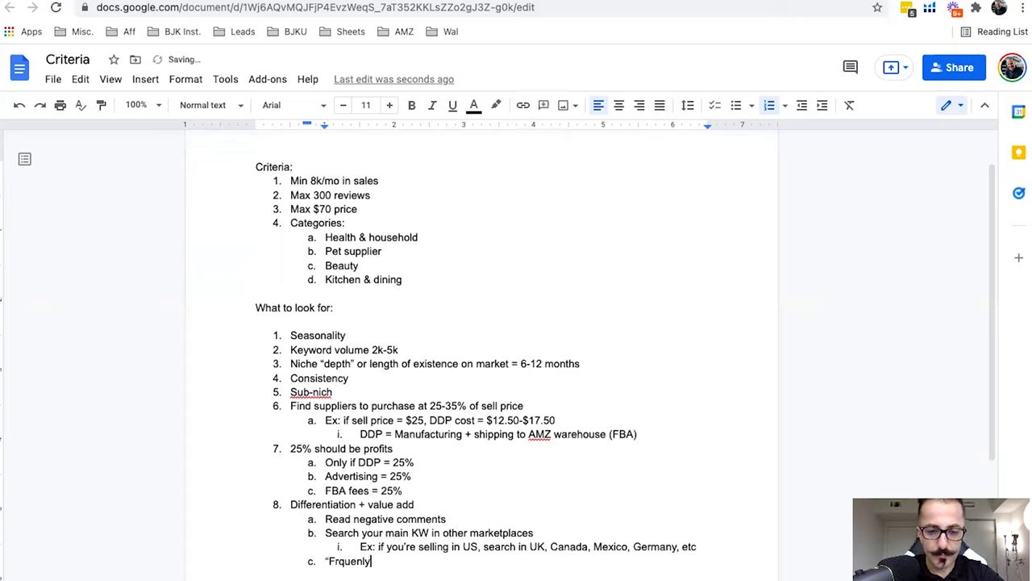
key(BackSpace)
key(BackSpace)
key(BackSpace)
text(tly bought together”)
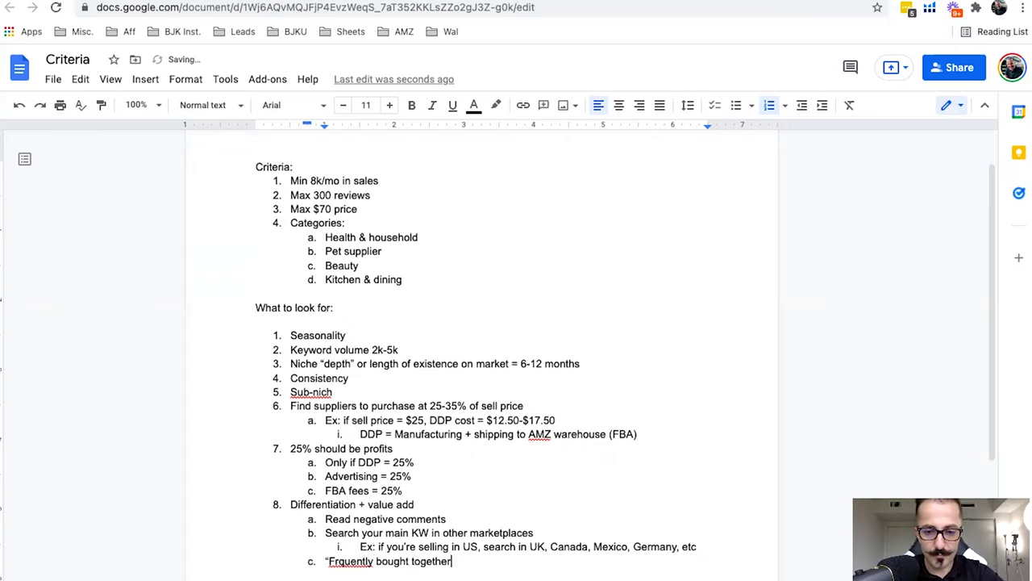
click(338, 560)
click(362, 542)
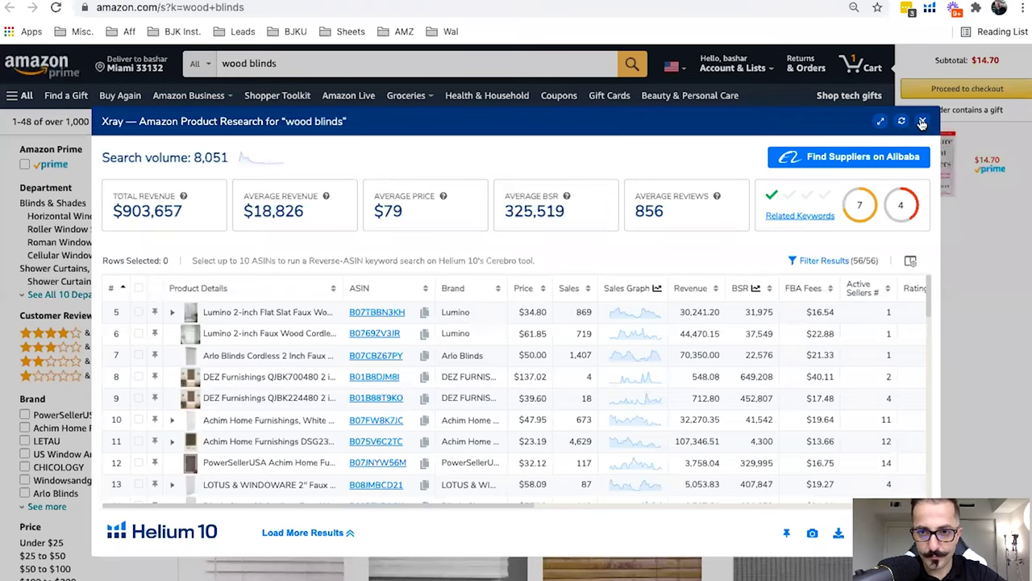
Step: Close the Xray report over the Amazon "wood blinds" results and open the Lumino 2-inch Flat Slat Faux Wood blinds listing
key(Escape)
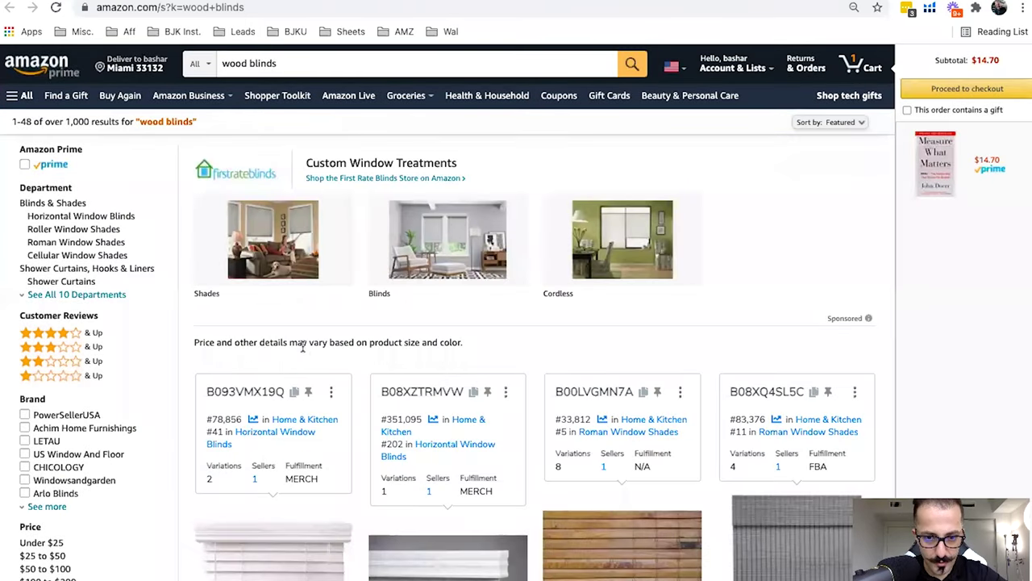
scroll(302, 350, down, 3)
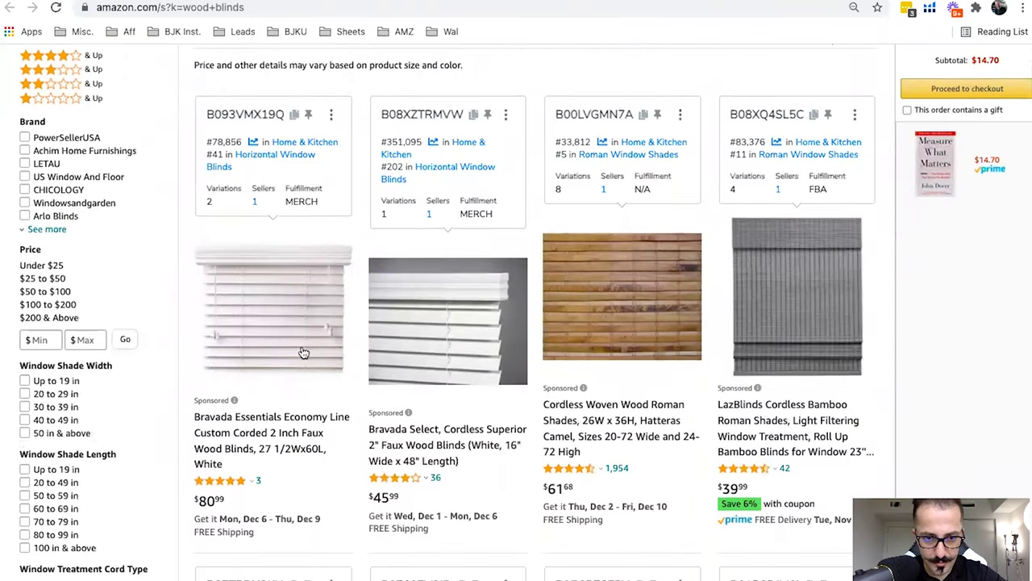
scroll(293, 403, down, 5)
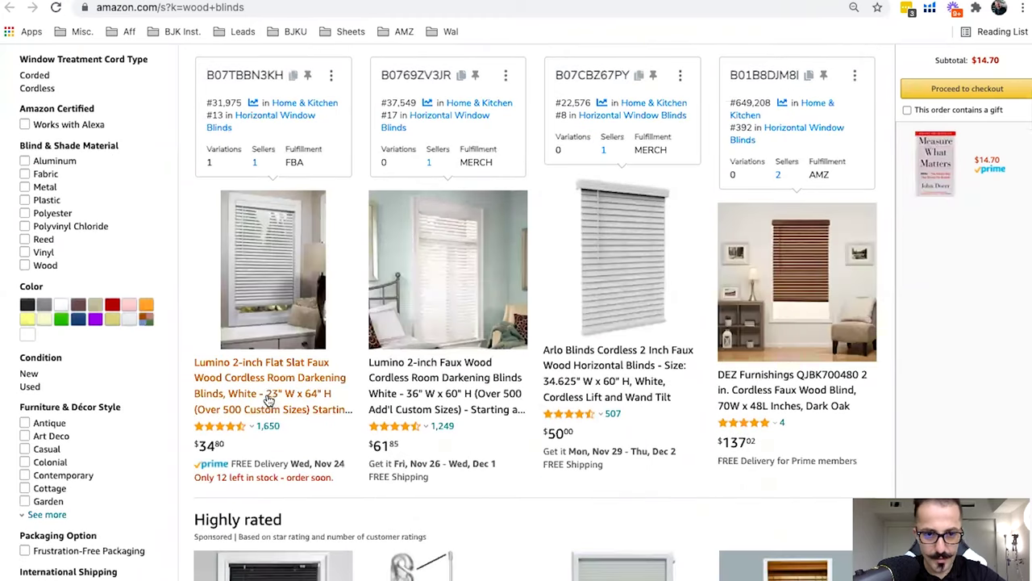
click(270, 399)
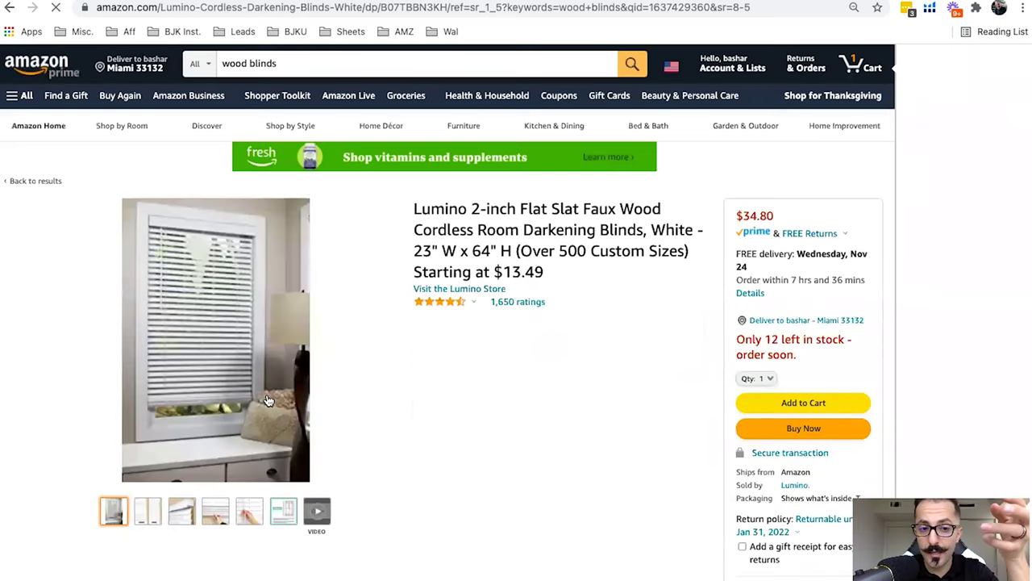
Step: Look through the Lumino blinds listing's description, "4 stars and above" and "Products related to this item" sections for products bought together
scroll(450, 392, down, 4)
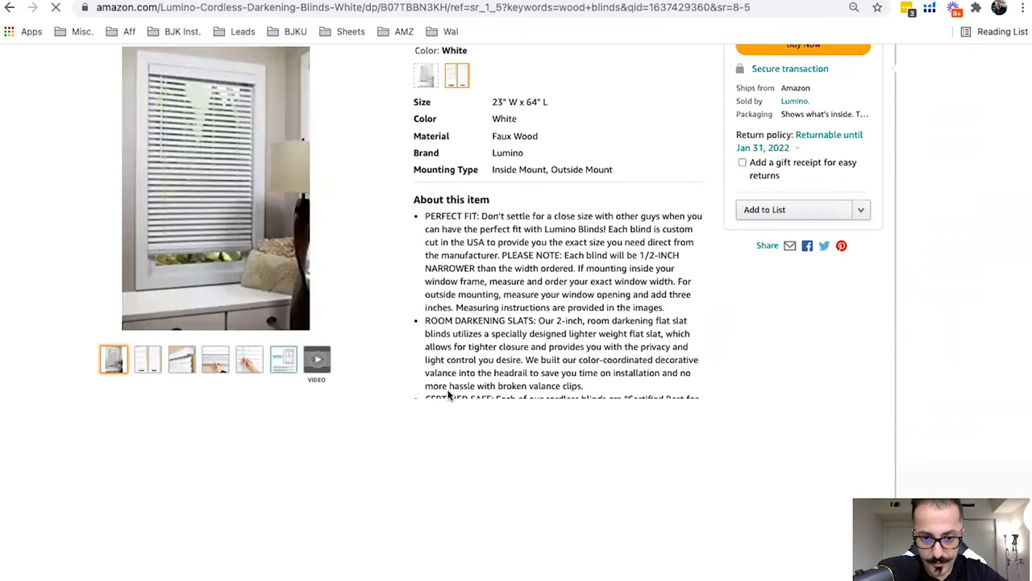
scroll(449, 395, down, 2)
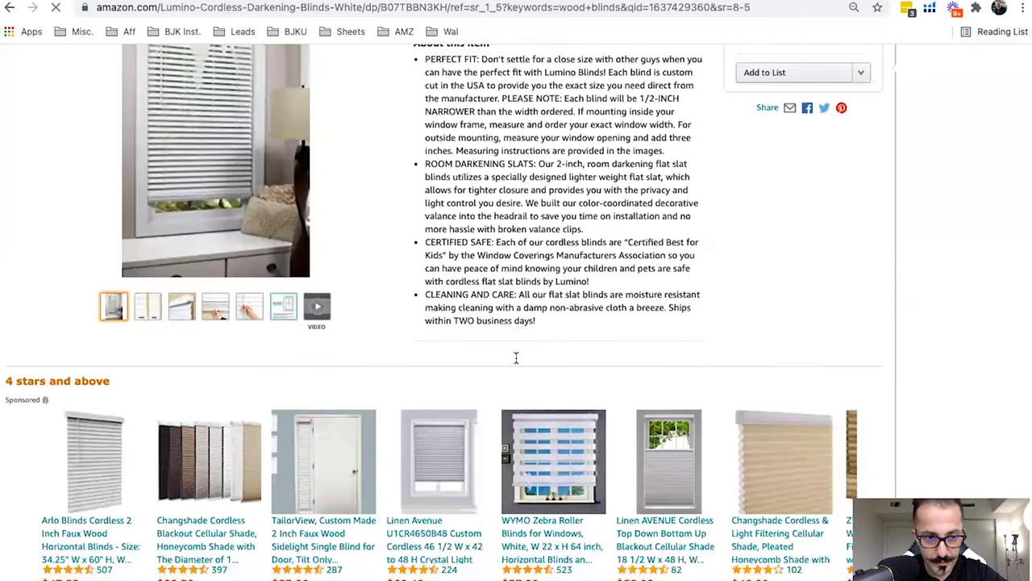
scroll(516, 357, down, 3)
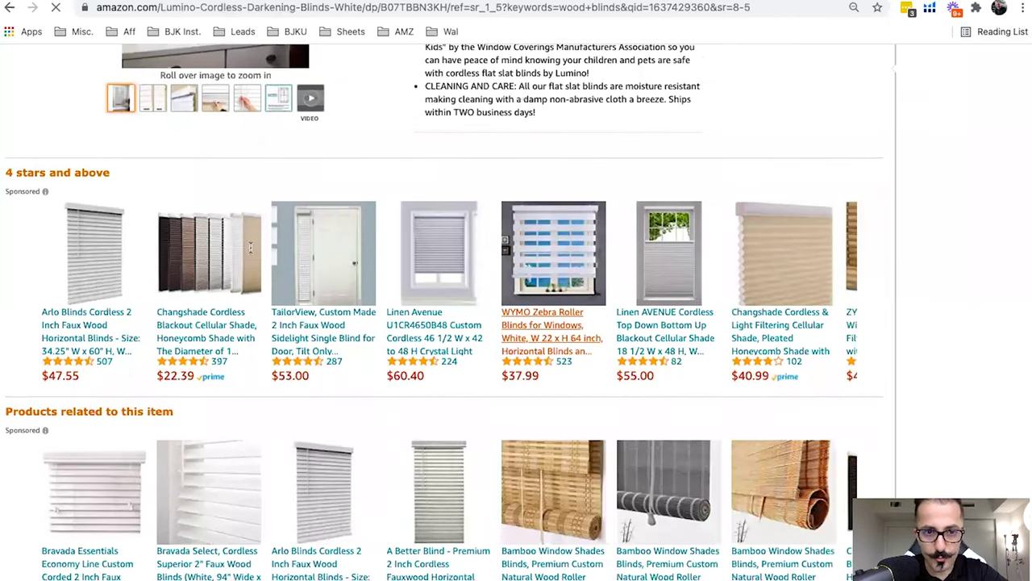
scroll(317, 261, up, 1)
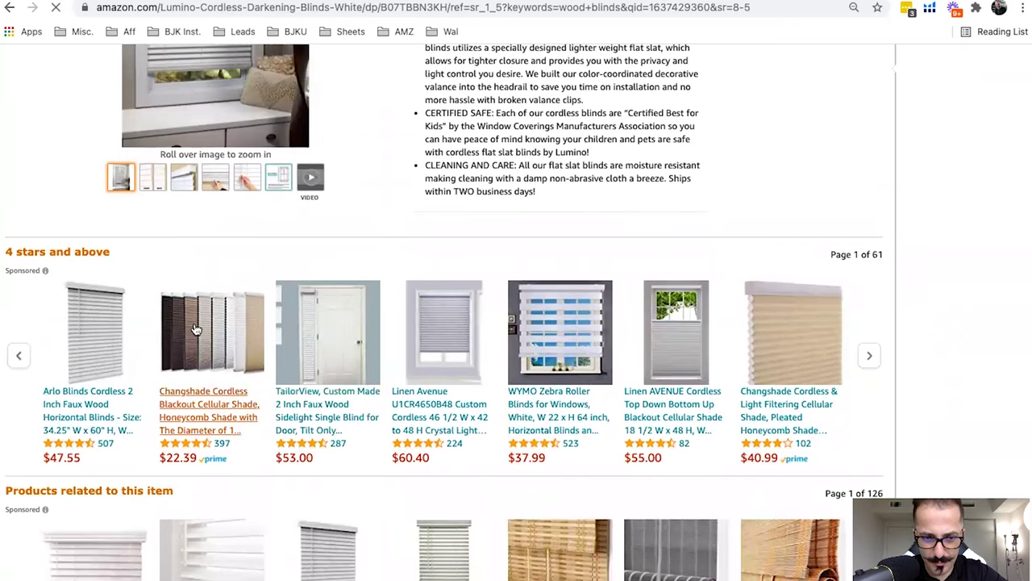
scroll(194, 322, down, 6)
scroll(196, 330, up, 4)
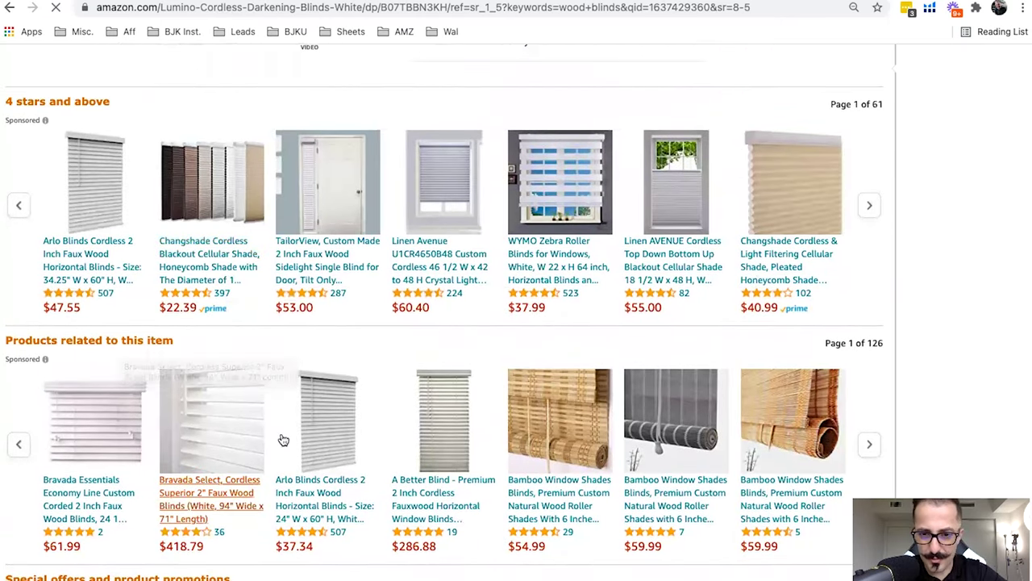
scroll(105, 386, up, 3)
scroll(105, 385, up, 1)
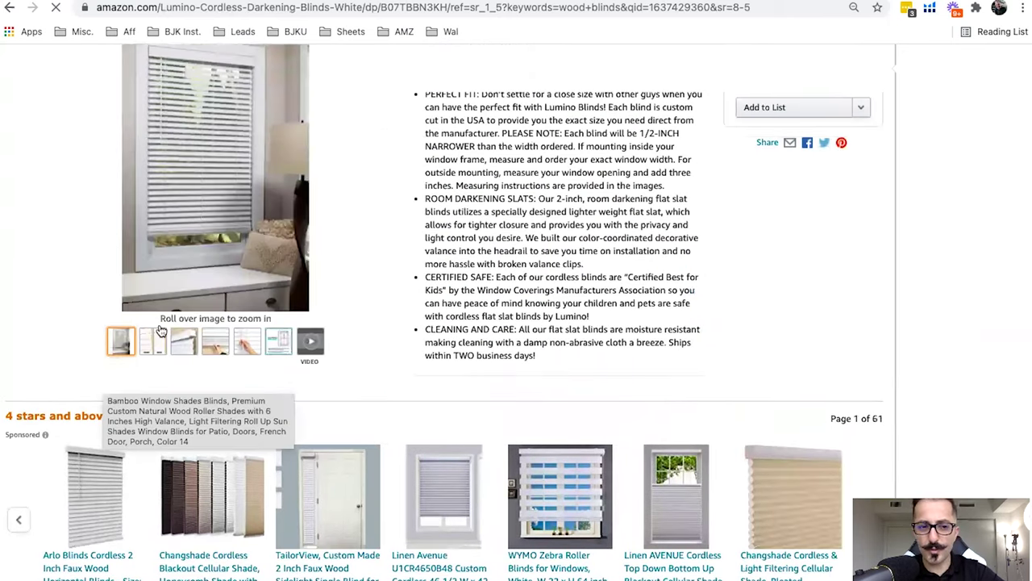
scroll(122, 347, up, 1)
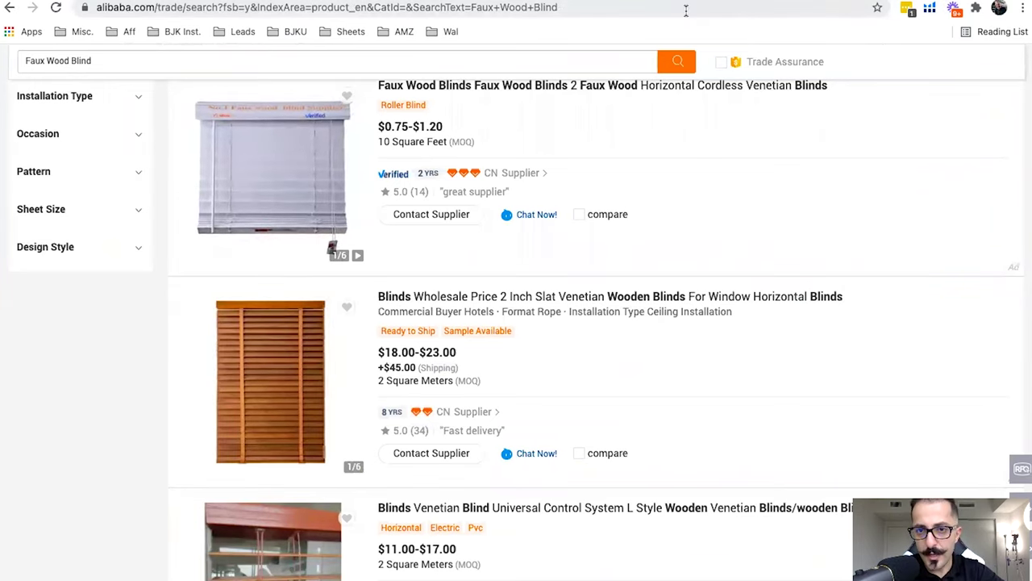
Step: Switch to the Helium 10 Black Box results and open the Amazon listing for the Ultra Premium White 2" Inch Faux Wood Blind
click(809, 7)
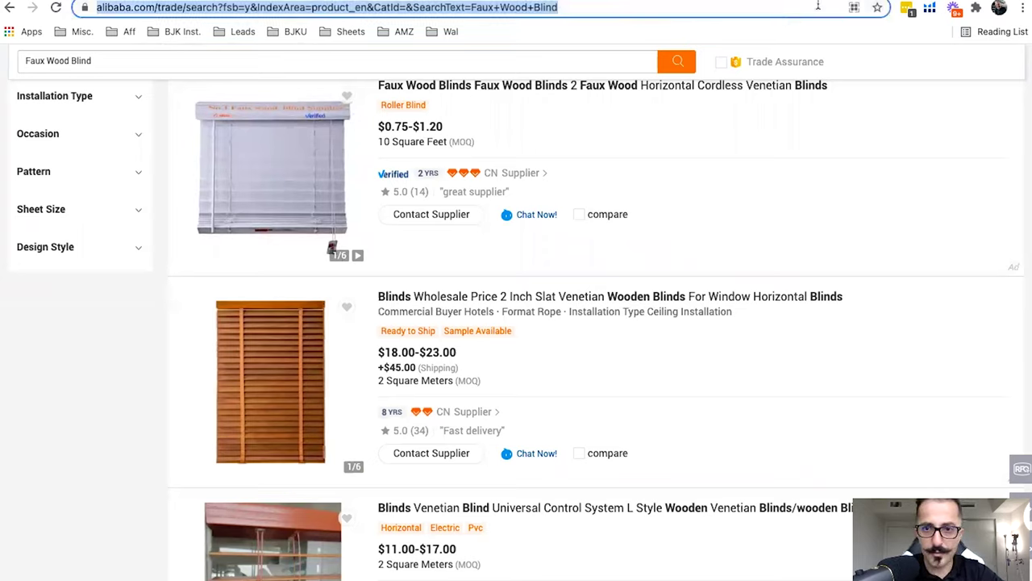
key(ctrl+Tab)
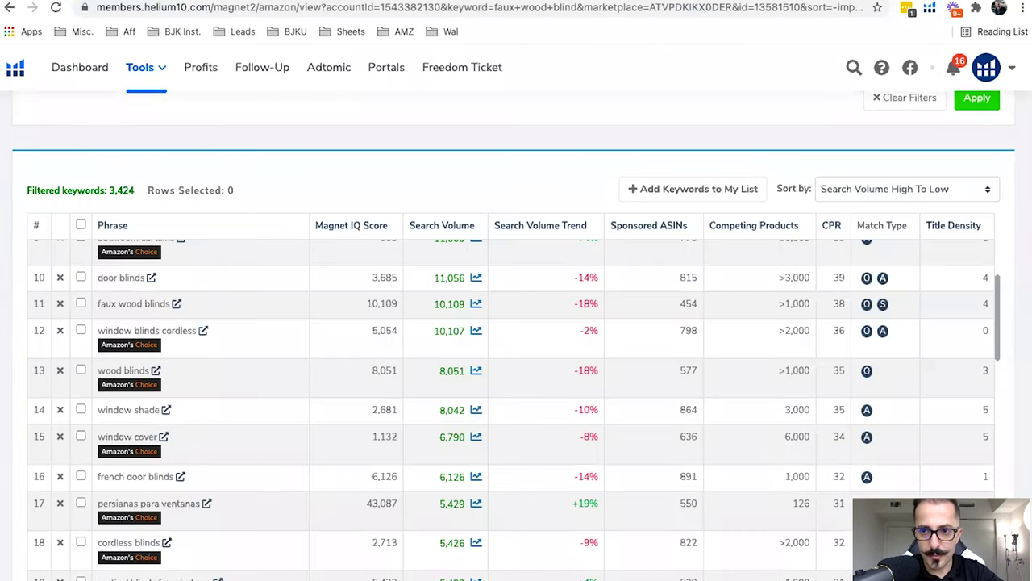
key(ctrl+Tab)
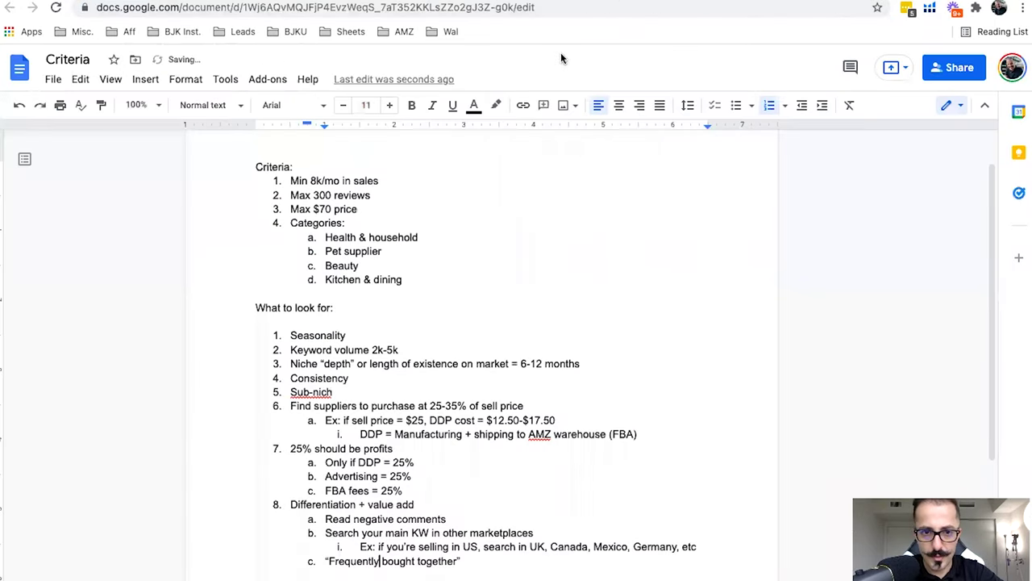
key(ctrl+Tab)
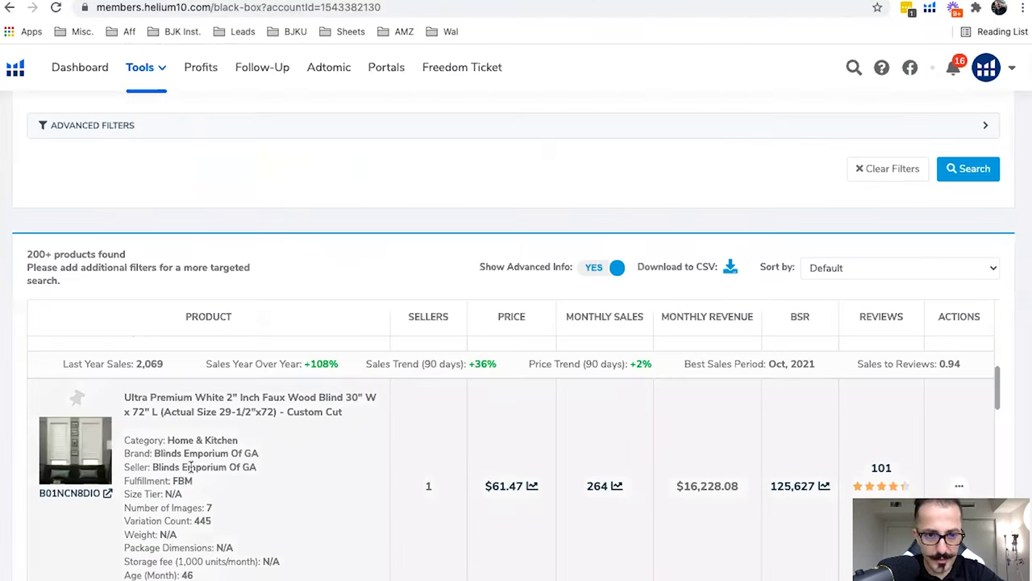
click(107, 495)
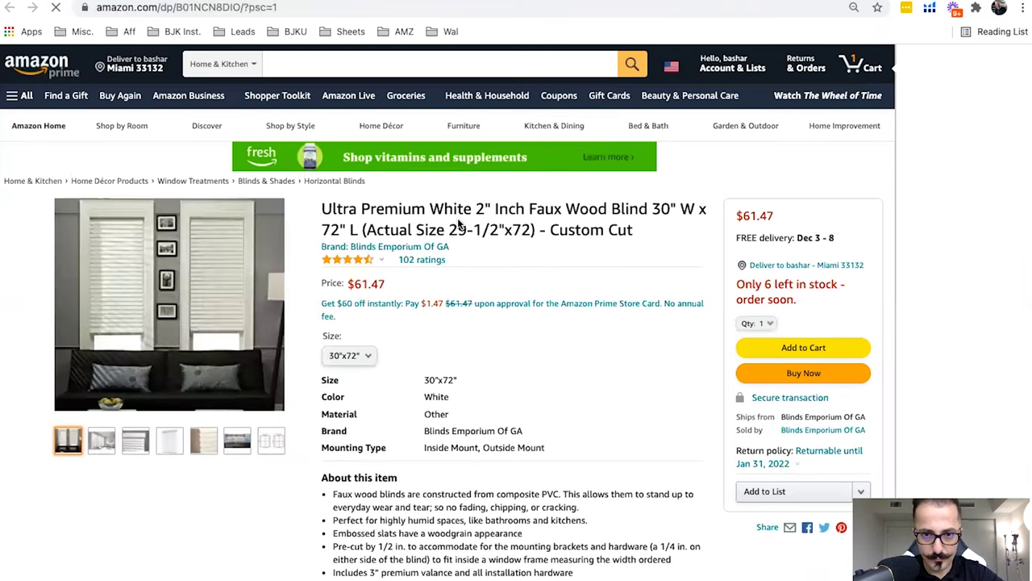
Step: Search Amazon for "Faux Wood Blind" and remove the three sponsored products heading the Xray results
drag(530, 209, 648, 209)
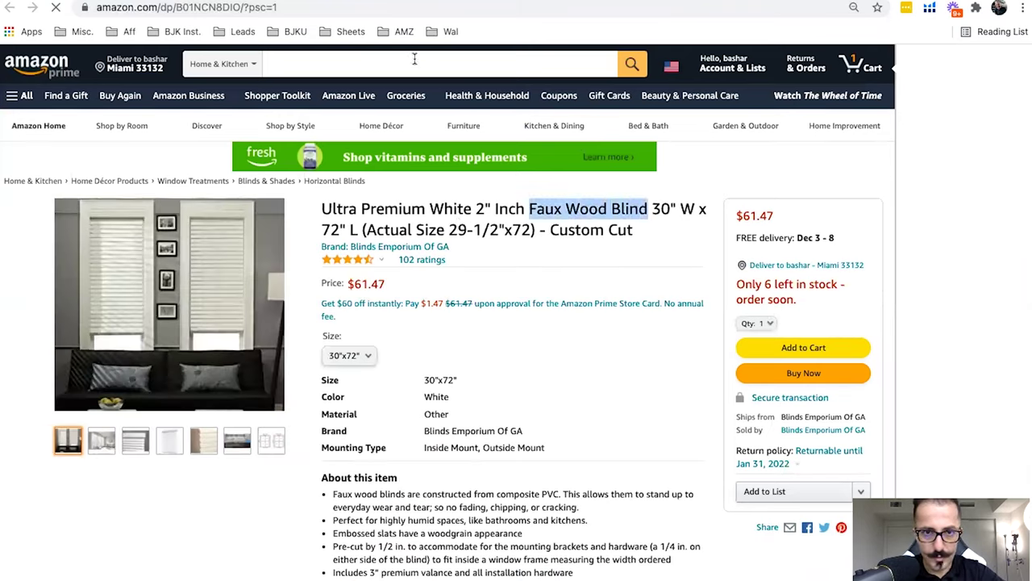
click(348, 62)
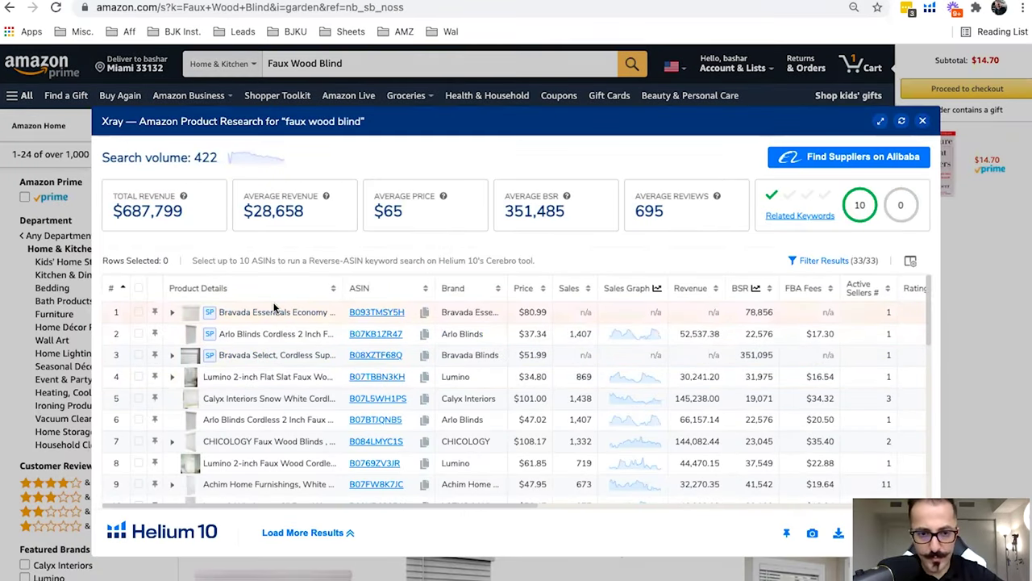
click(139, 312)
click(138, 333)
click(138, 355)
click(197, 261)
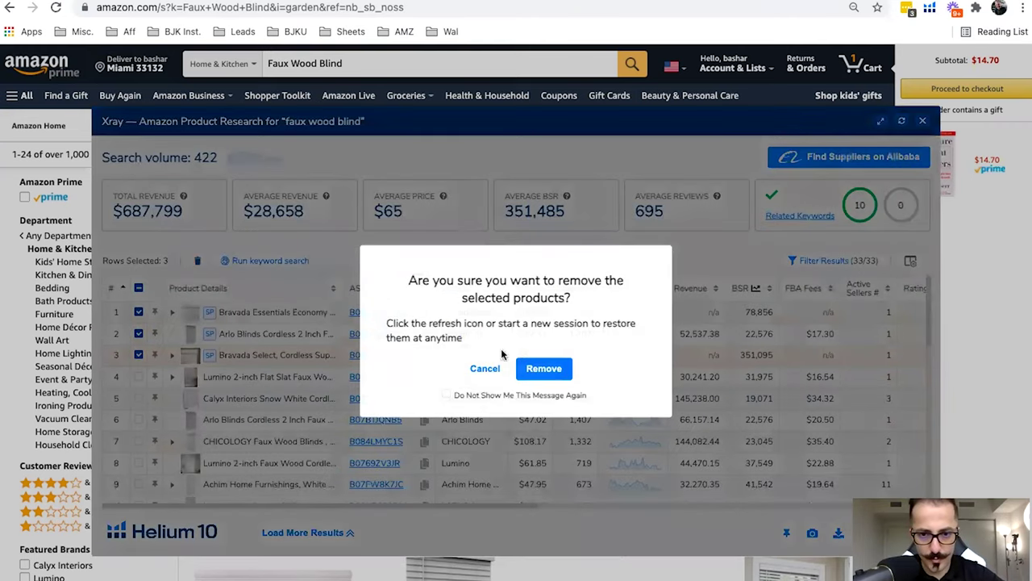
click(547, 368)
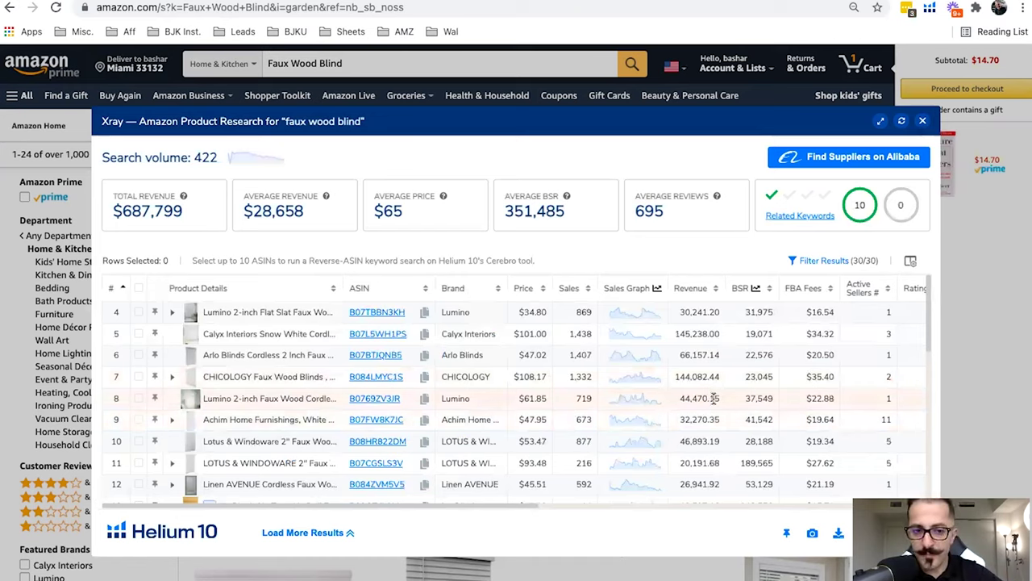
Step: Compare the revenue, active sellers, ratings and review counts of the remaining faux wood blind products in Xray
scroll(714, 398, right, 5)
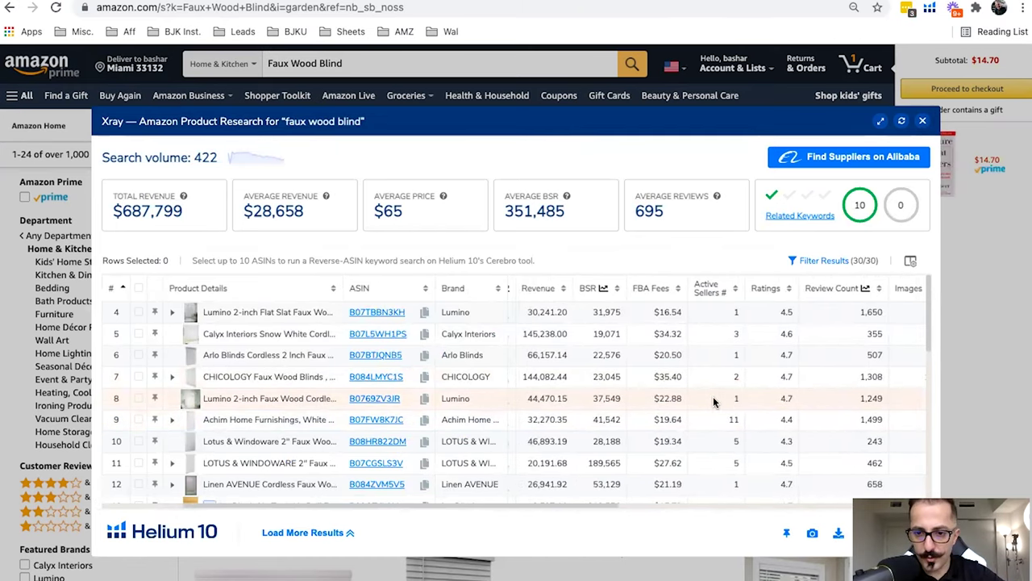
scroll(714, 400, left, 5)
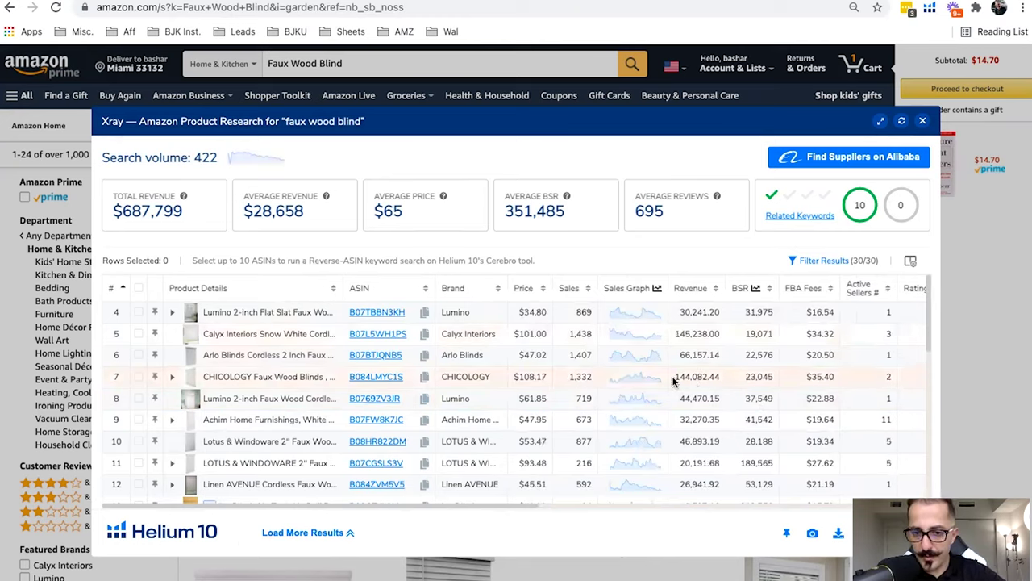
drag(675, 380, 727, 378)
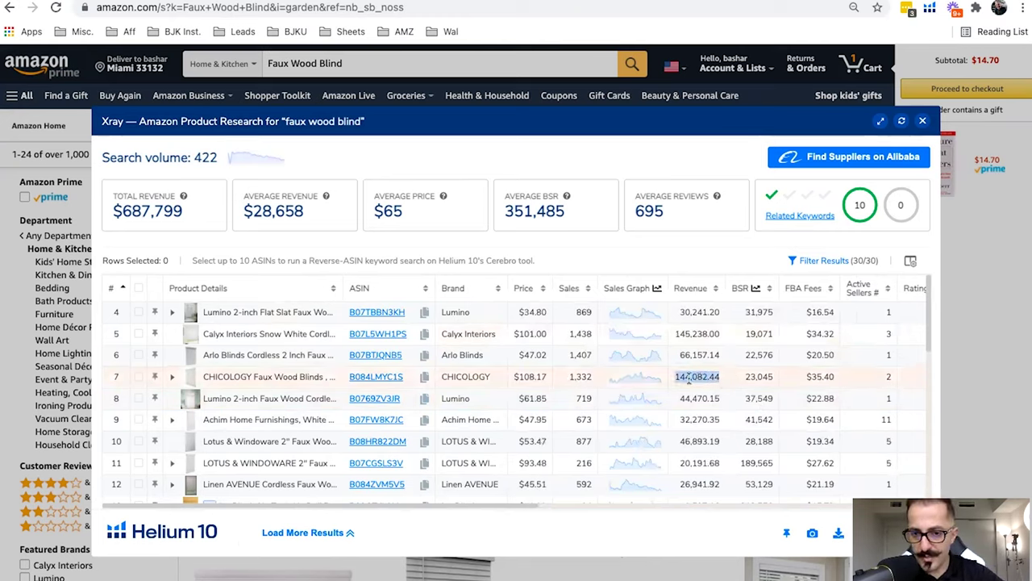
click(604, 119)
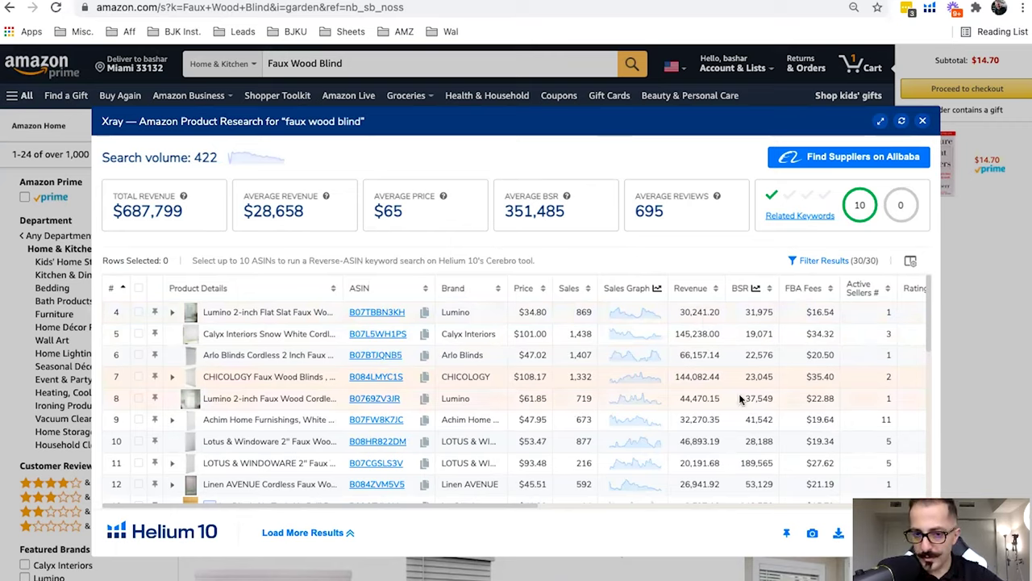
scroll(740, 399, right, 5)
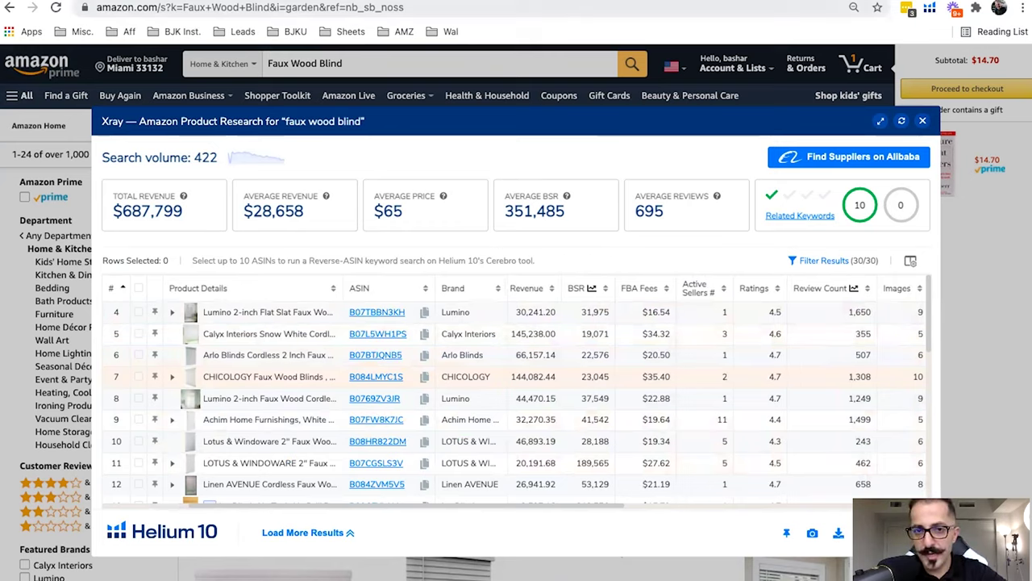
Step: Add "Not more than 3-4 top 10 sellers to have more than 300 reviews" as item 9 of the Criteria document, and recheck the Xray table
key(ctrl+Tab)
scroll(455, 473, down, 2)
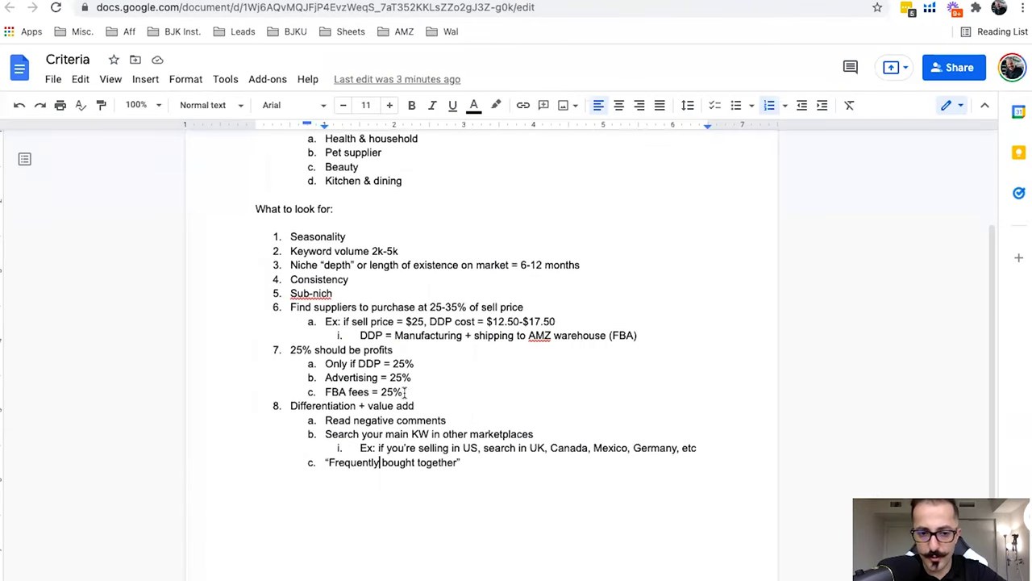
click(455, 474)
key(Return)
key(Return)
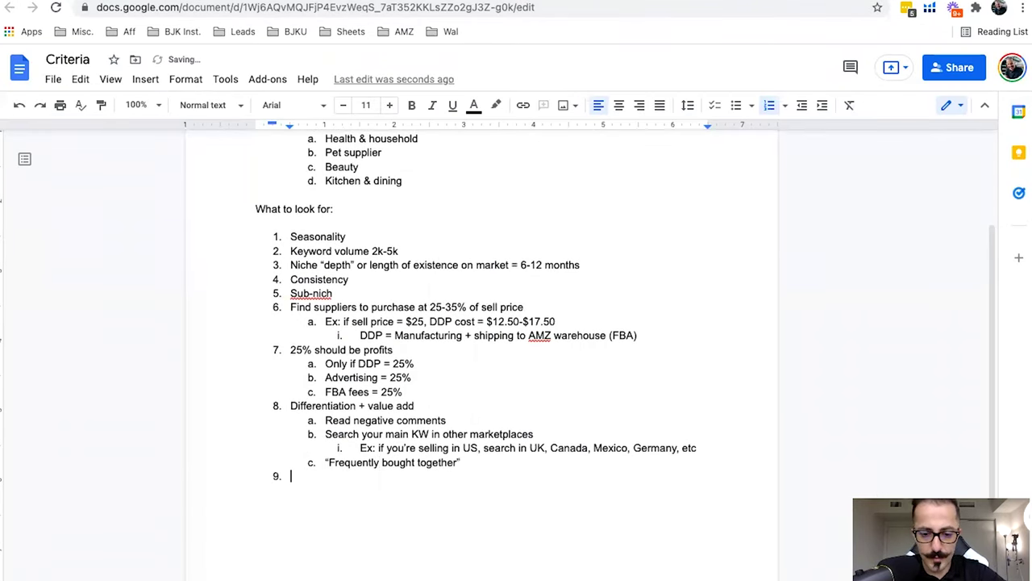
text(Not more than top)
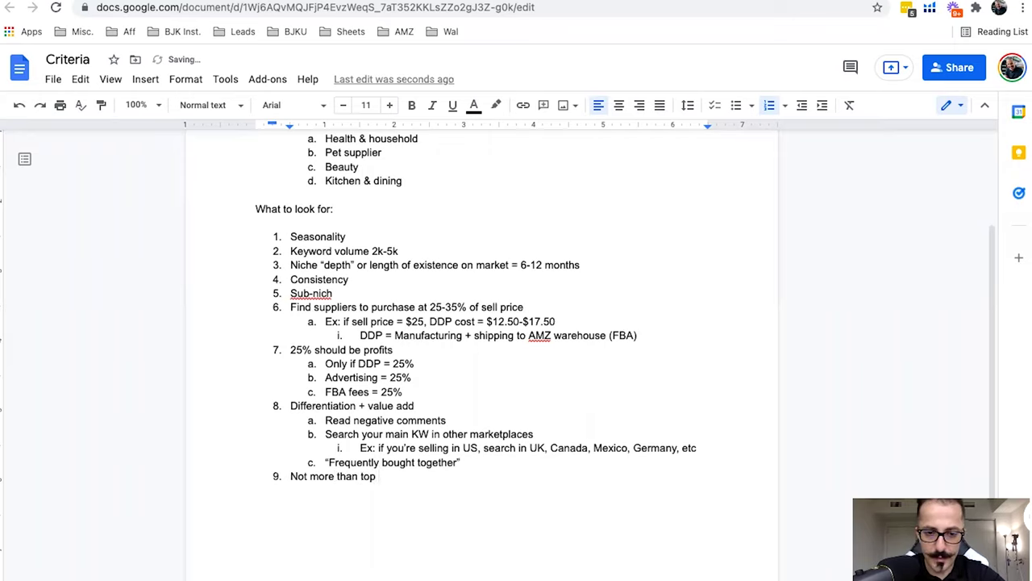
key(BackSpace)
key(BackSpace)
key(BackSpace)
text(3-4 to)
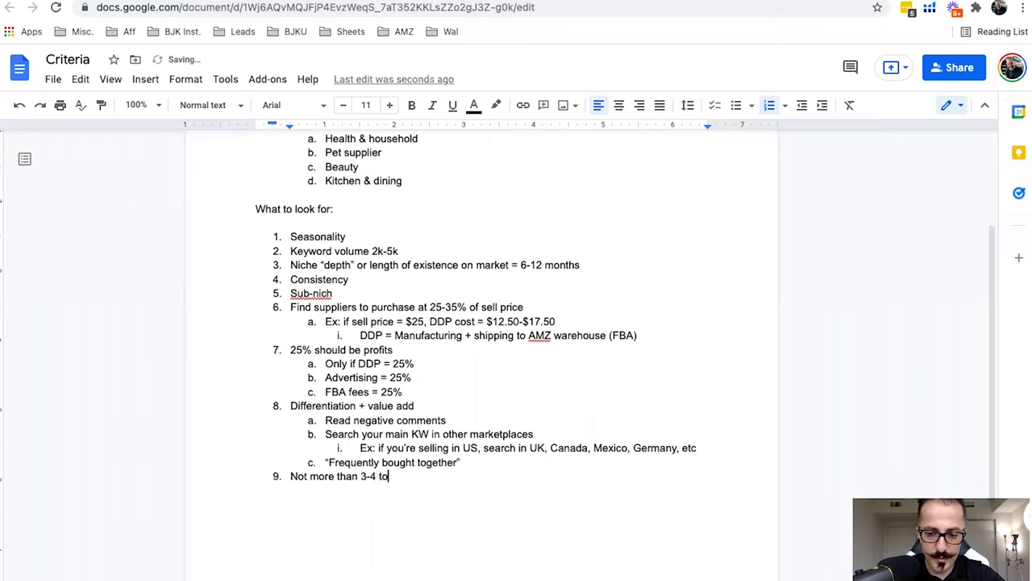
text(p sellers to ha)
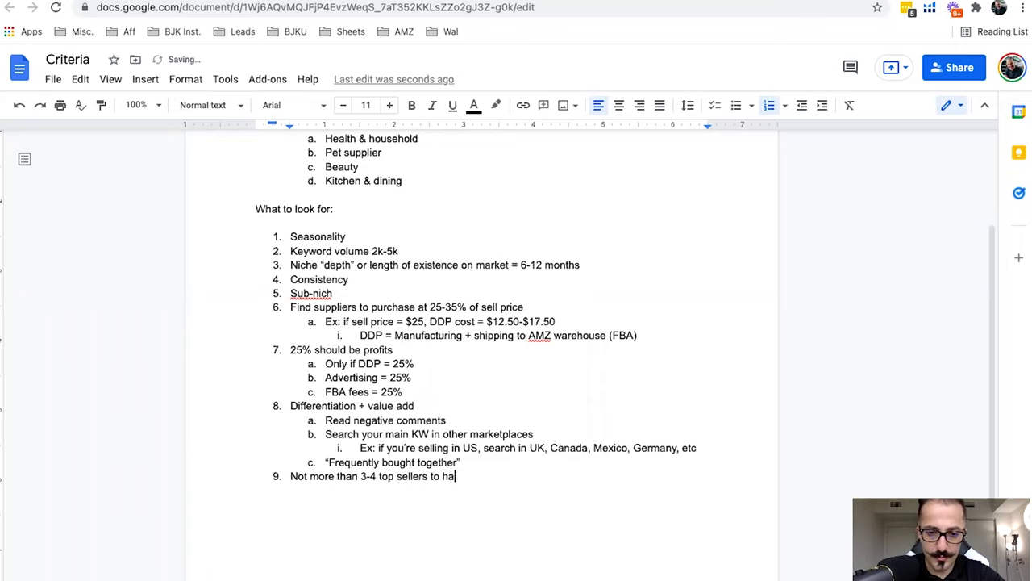
text(ve)
key(BackSpace)
key(BackSpace)
key(BackSpace)
key(BackSpace)
key(BackSpace)
key(BackSpace)
key(BackSpace)
key(BackSpace)
key(BackSpace)
key(BackSpace)
key(BackSpace)
key(BackSpace)
key(BackSpace)
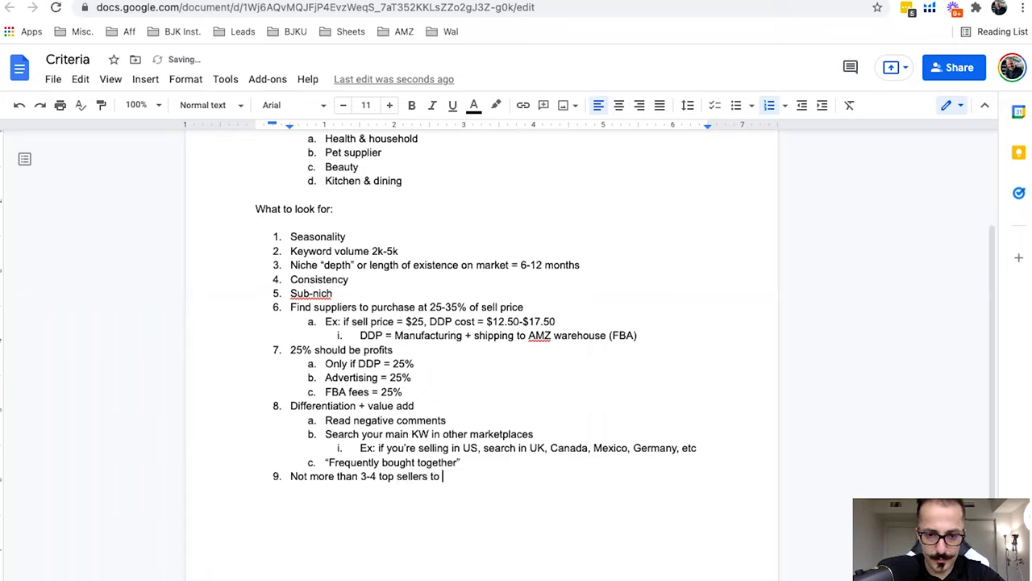
key(BackSpace)
key(BackSpace)
text(10 sellers to have more)
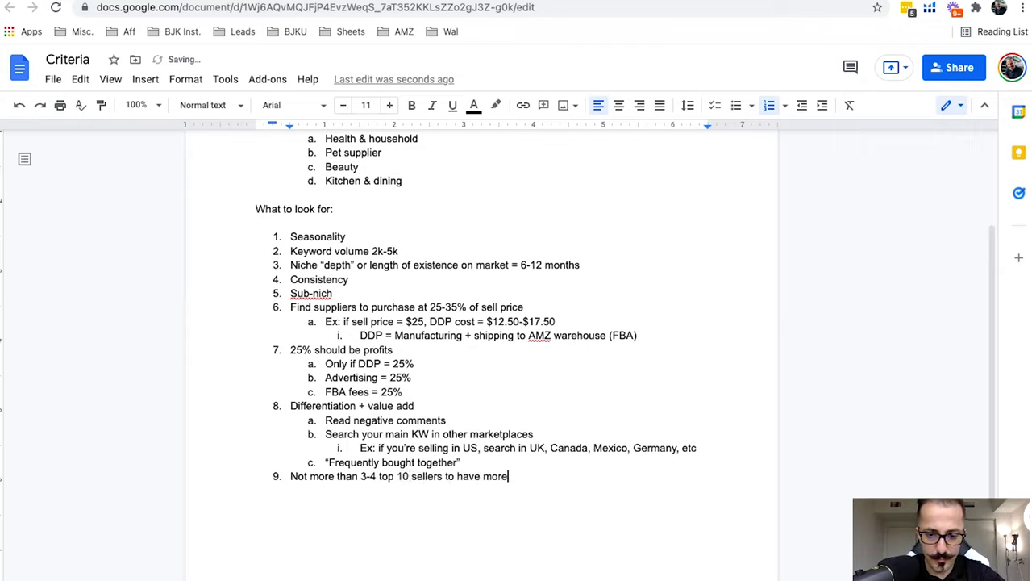
text( than 300 )
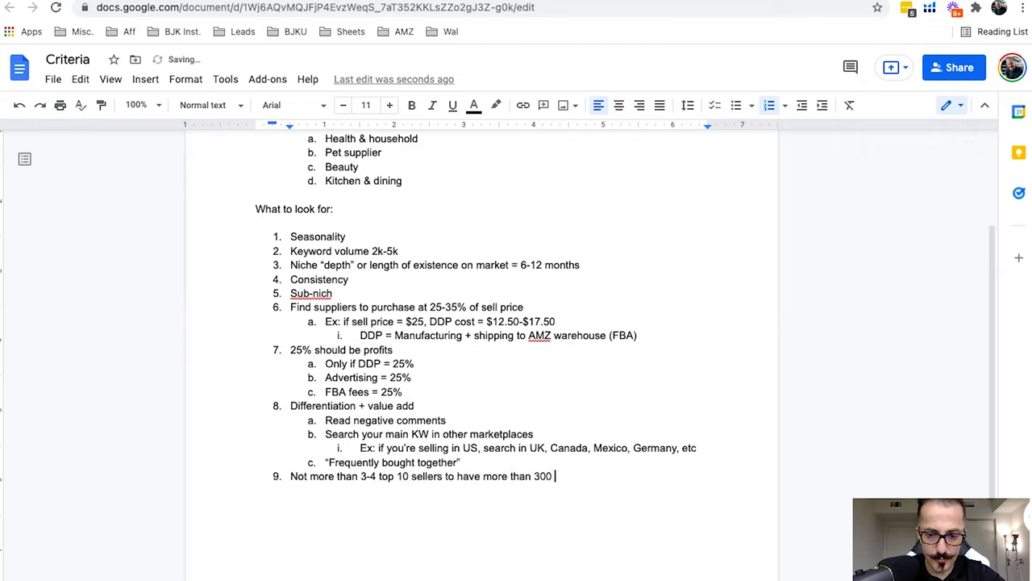
text(reviews)
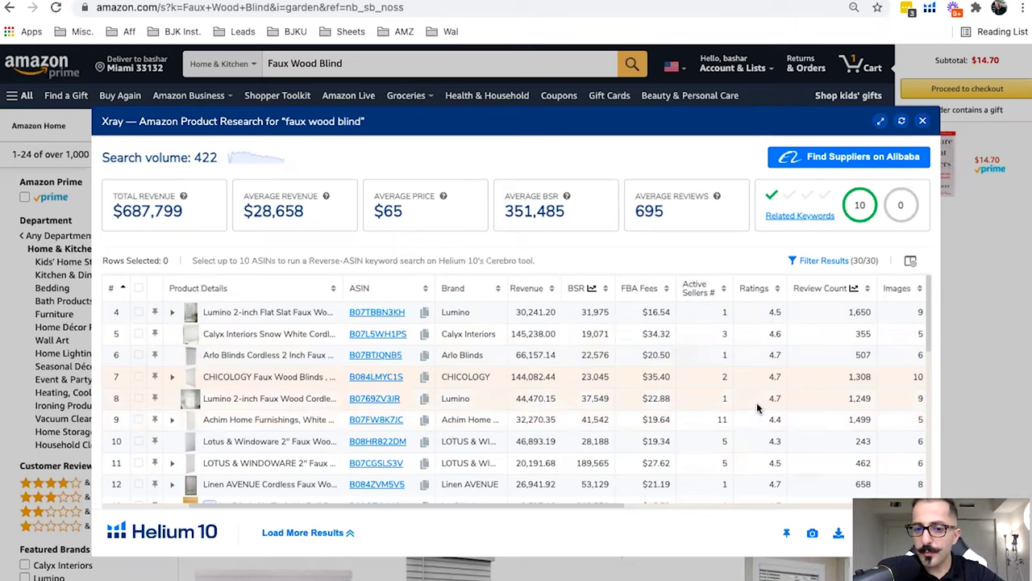
scroll(726, 387, left, 3)
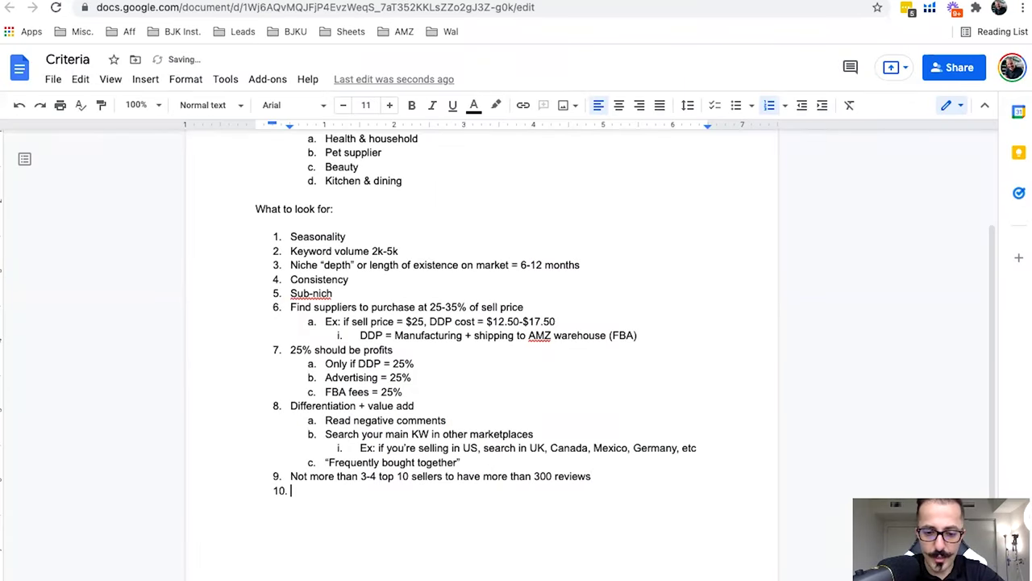
Step: Add "Produc budget = 300 x $12.50 = $3,750" as item 10 of the "What to look for" list in the Criteria document
text(La)
key(BackSpace)
key(BackSpace)
key(BackSpace)
key(BackSpace)
key(Return)
text(Produc )
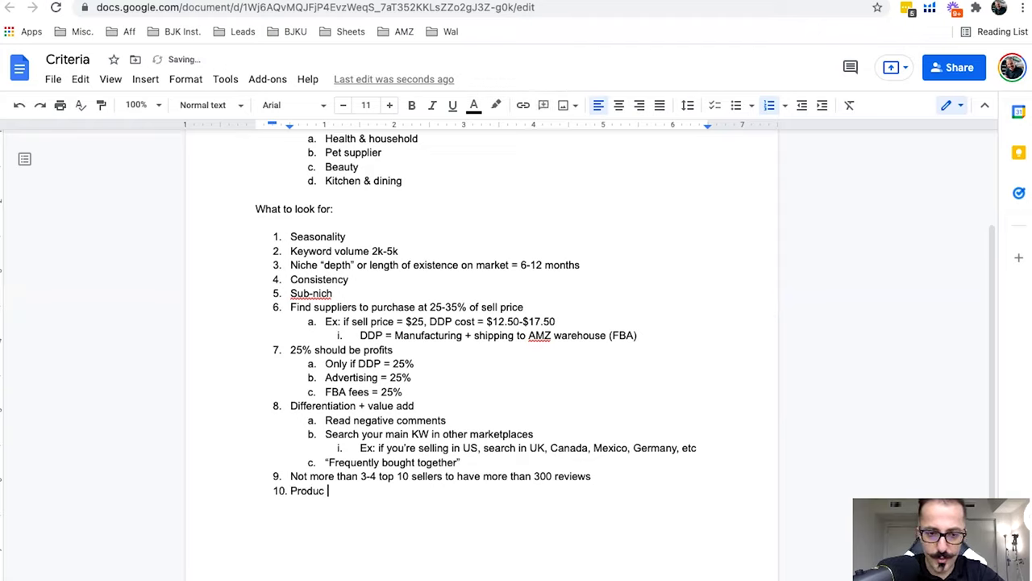
text(budget)
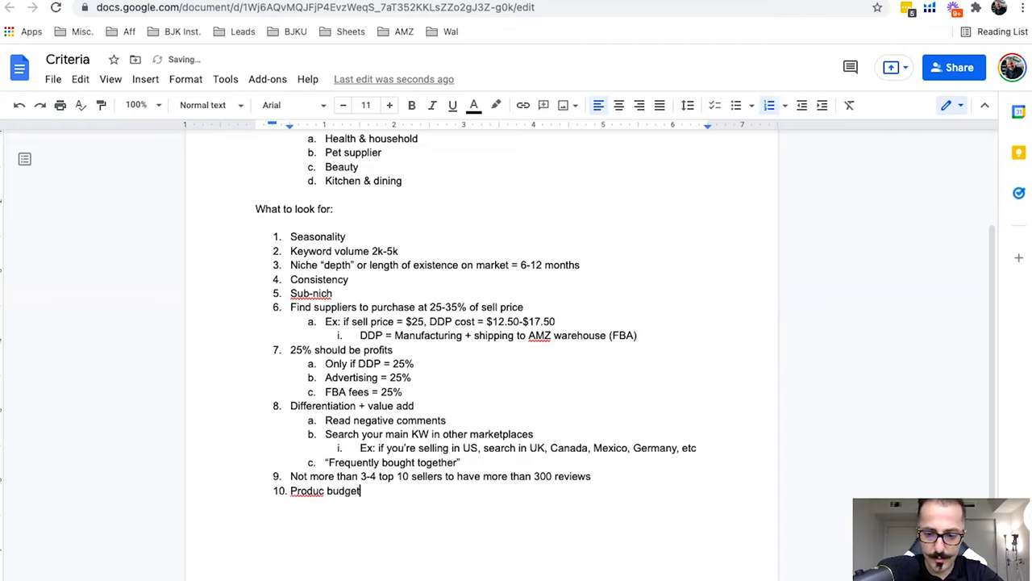
text( = )
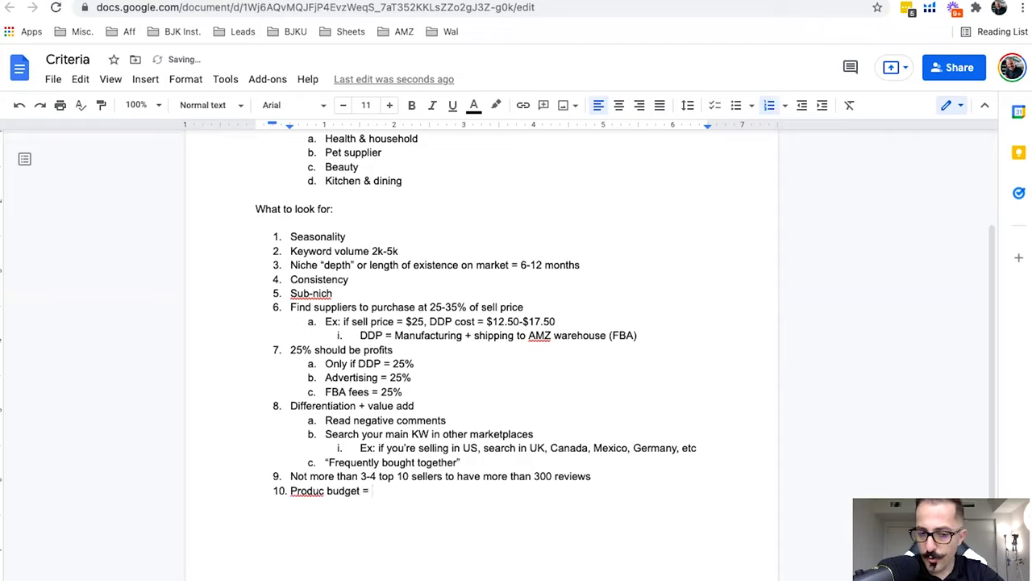
text(300)
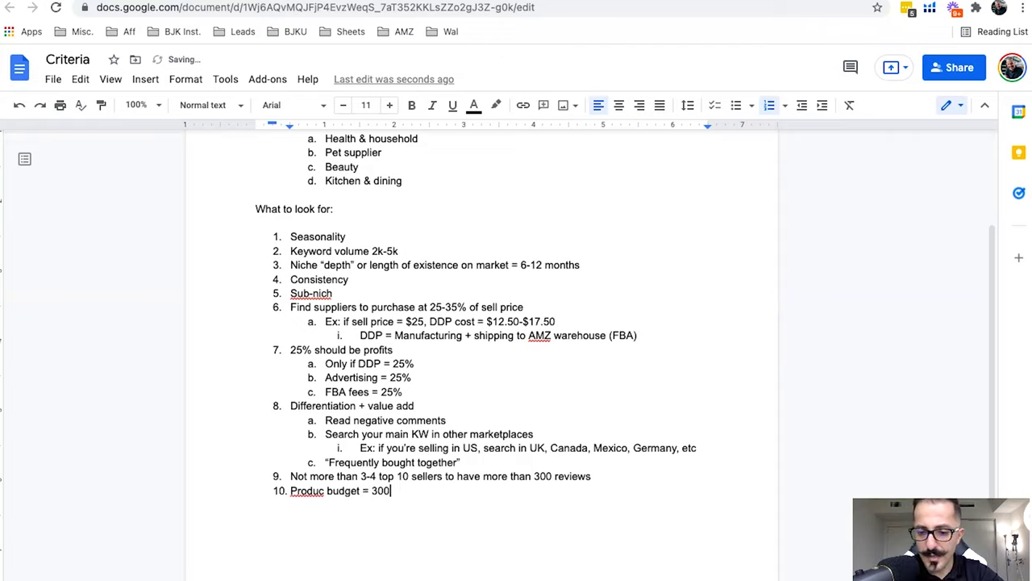
text( *)
key(BackSpace)
key(BackSpace)
text(x)
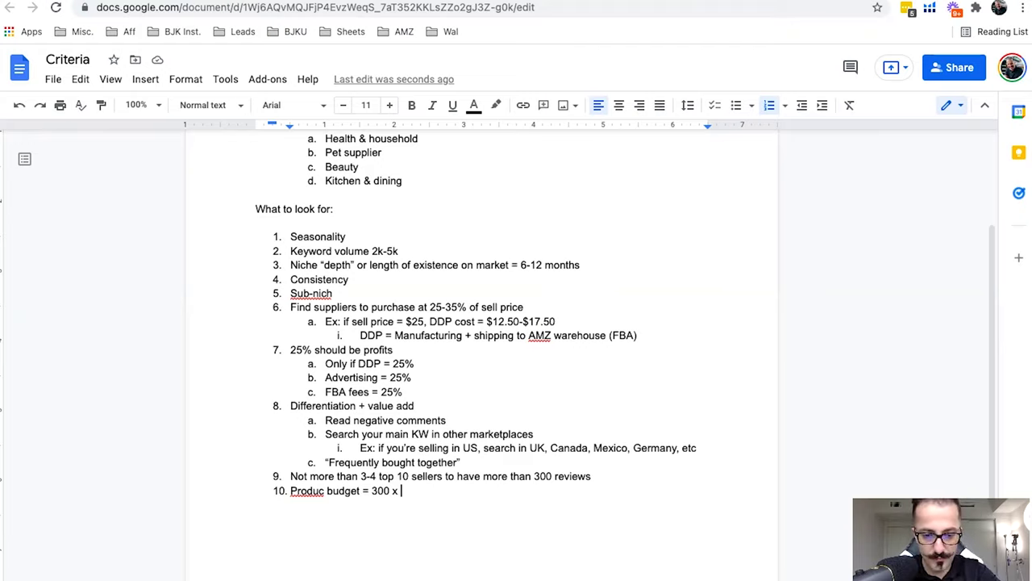
text($12.50)
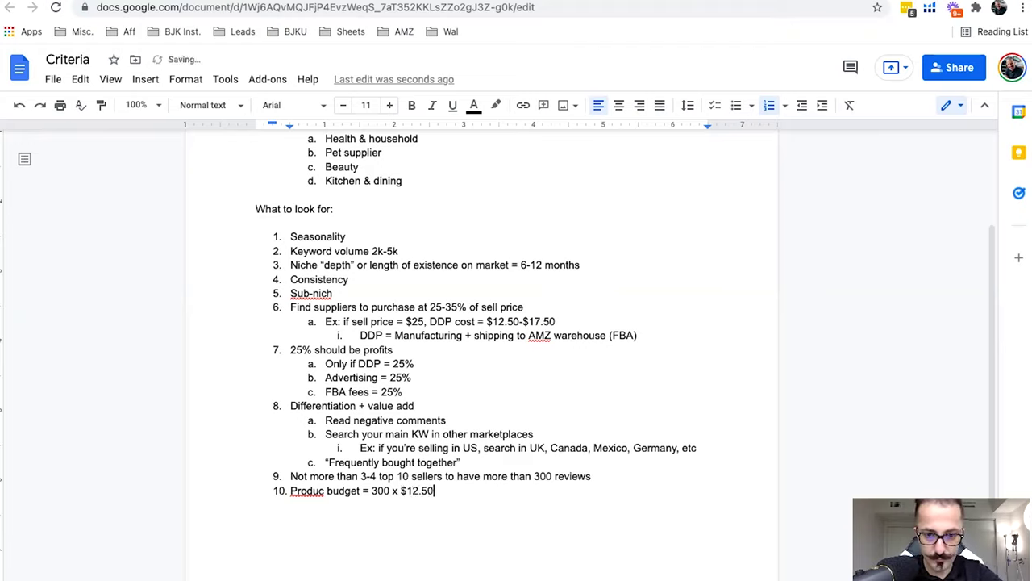
text( = )
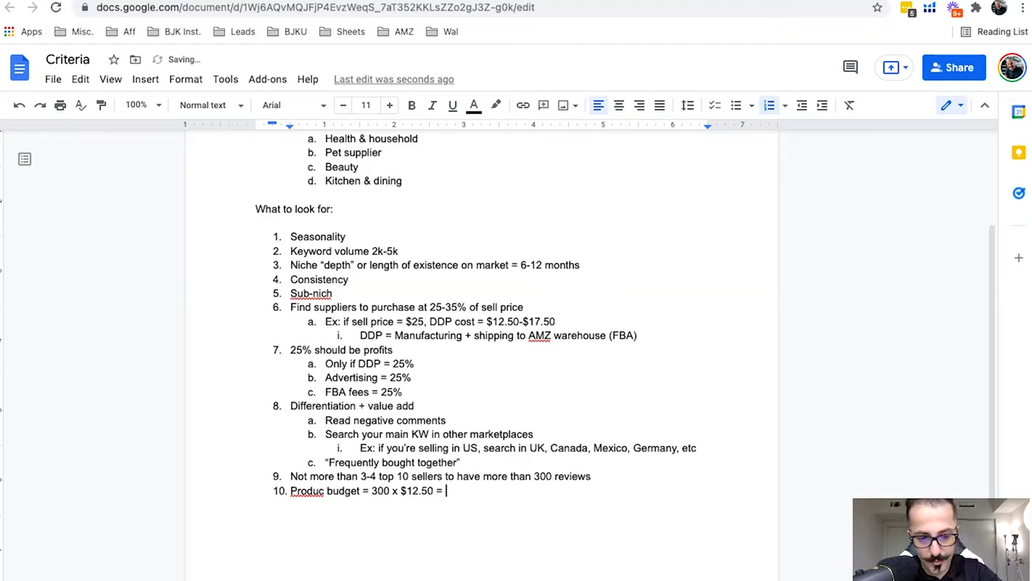
text($3,)
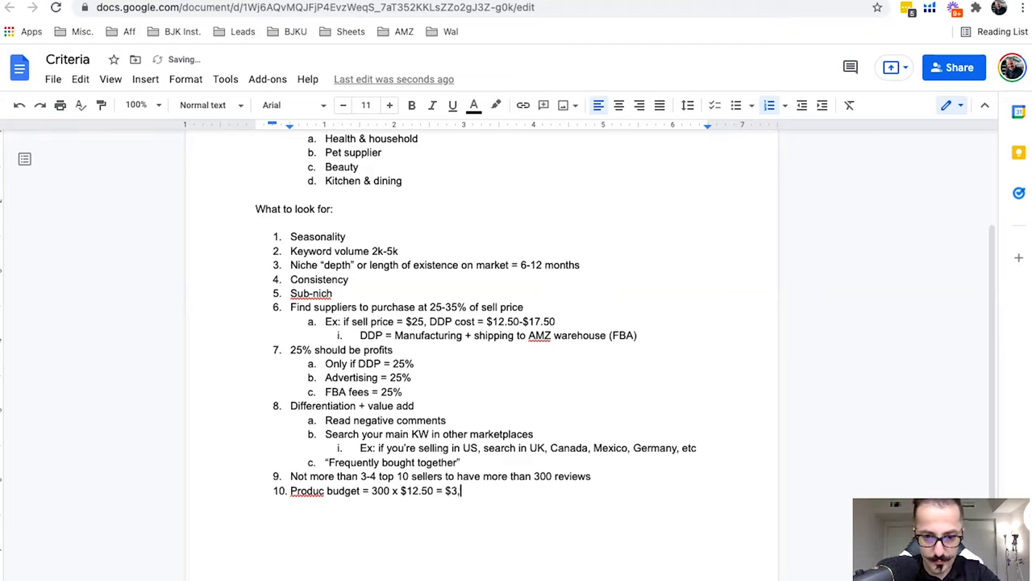
text(750)
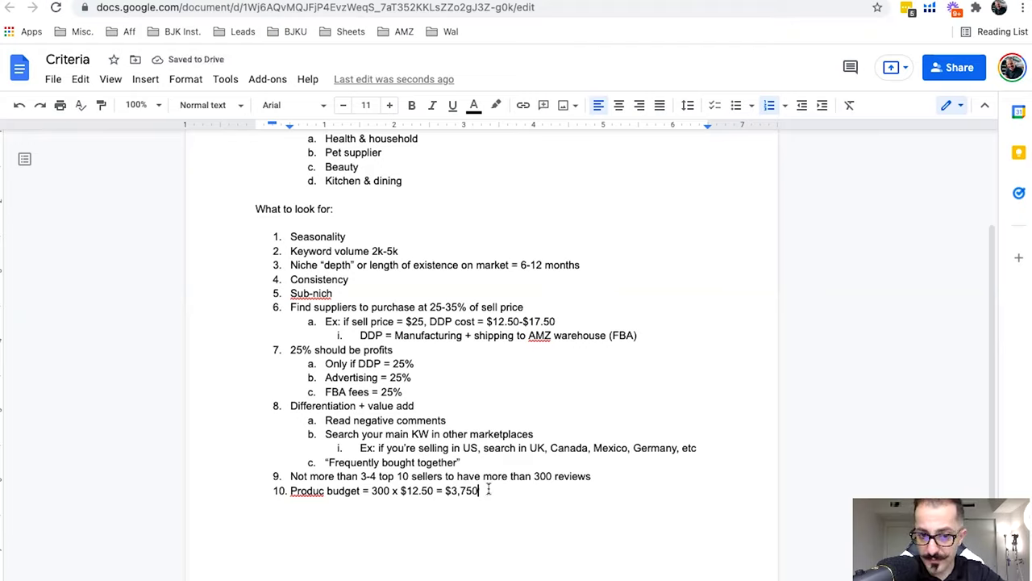
Step: Extend the item 10 budget to a range ending in "- $5,250 (35%)", insert "(25%)" after $3,750 and highlight the range
text( -)
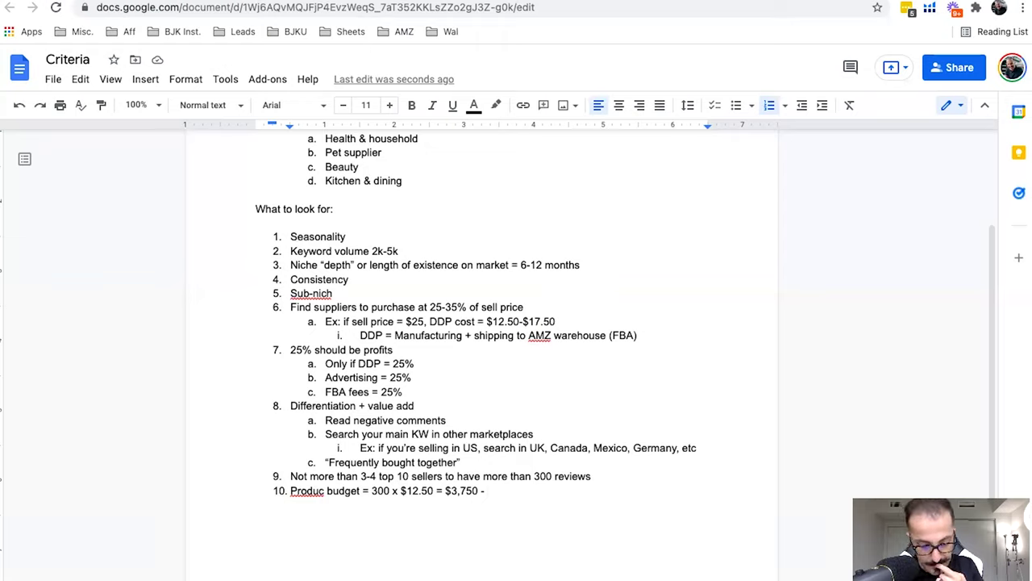
text( $,)
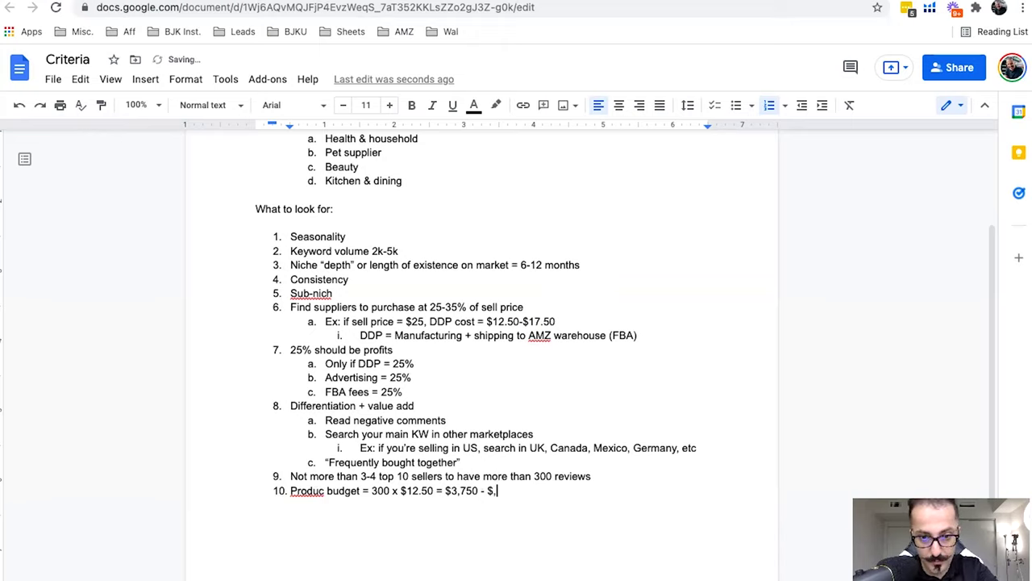
key(BackSpace)
text(5,250)
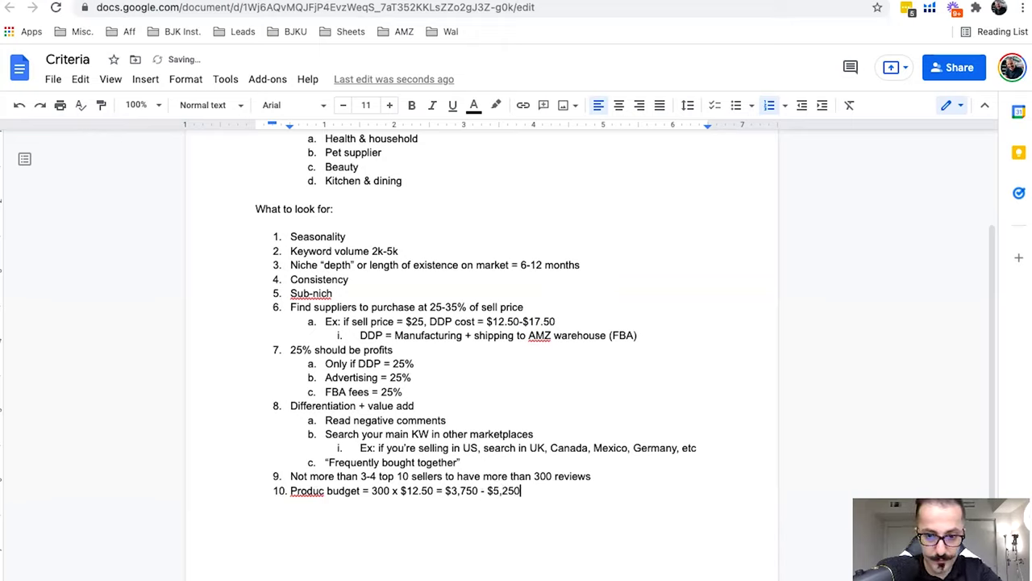
text( (35%))
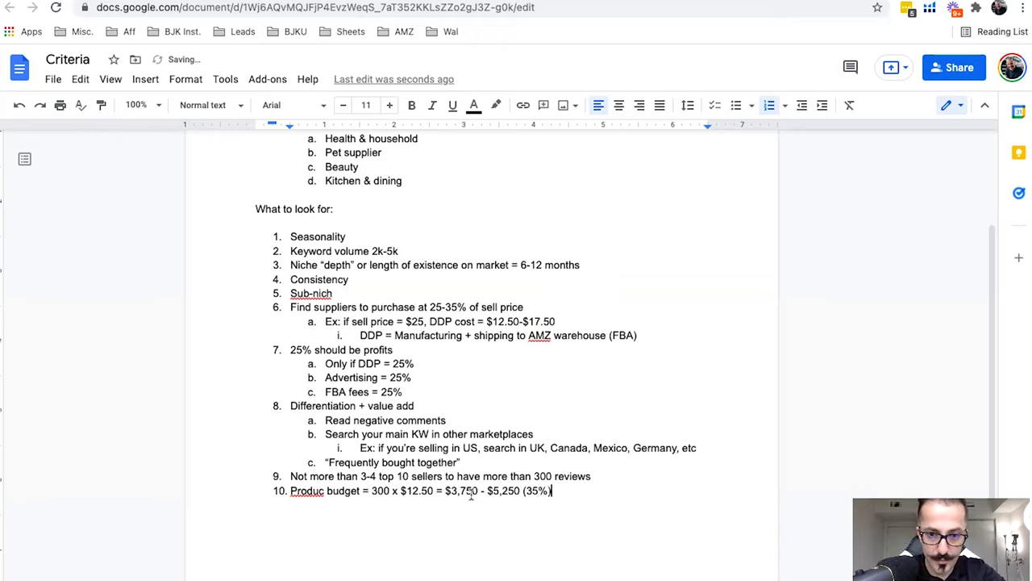
click(477, 491)
text((25%)
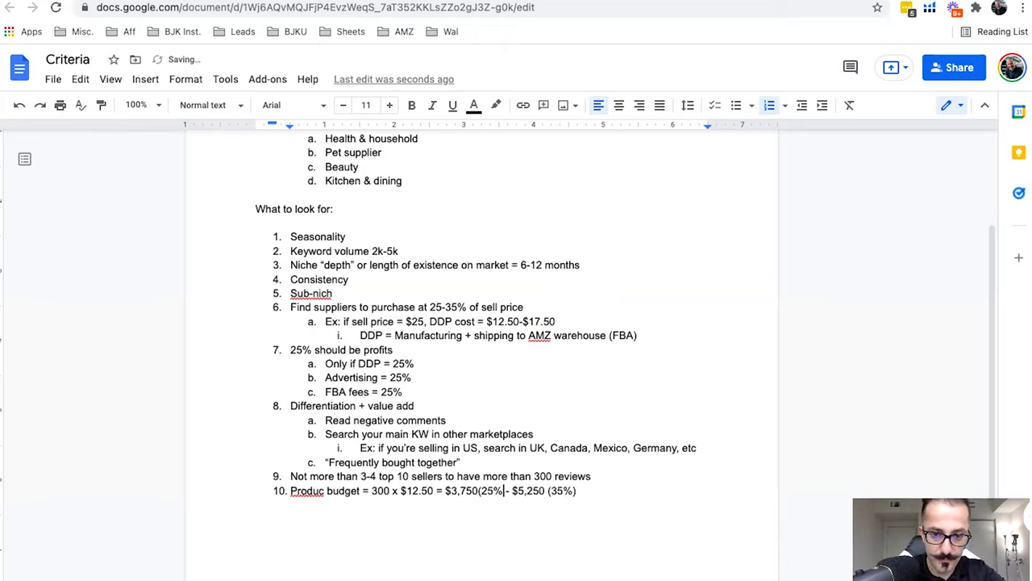
text())
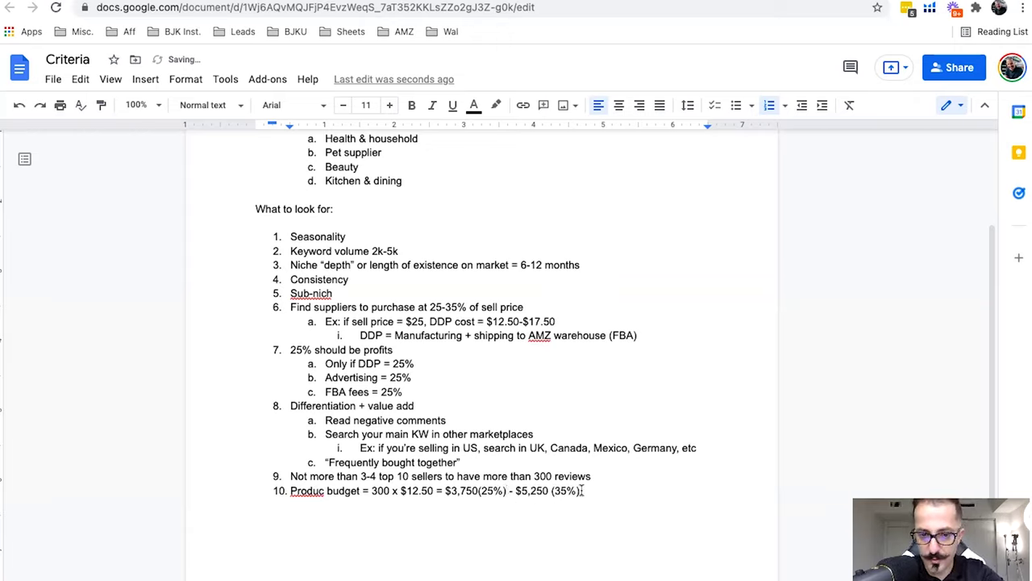
drag(581, 491, 444, 490)
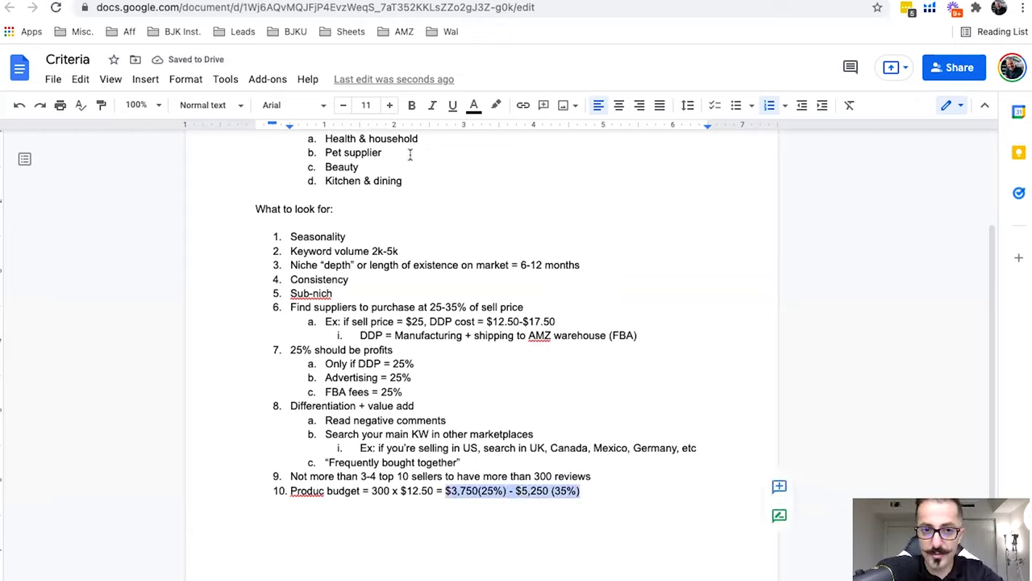
Step: Make the "$3,750(25%) - $5,250 (35%)" range bold and open an unbolded sub-item beneath item 10
click(412, 105)
click(609, 488)
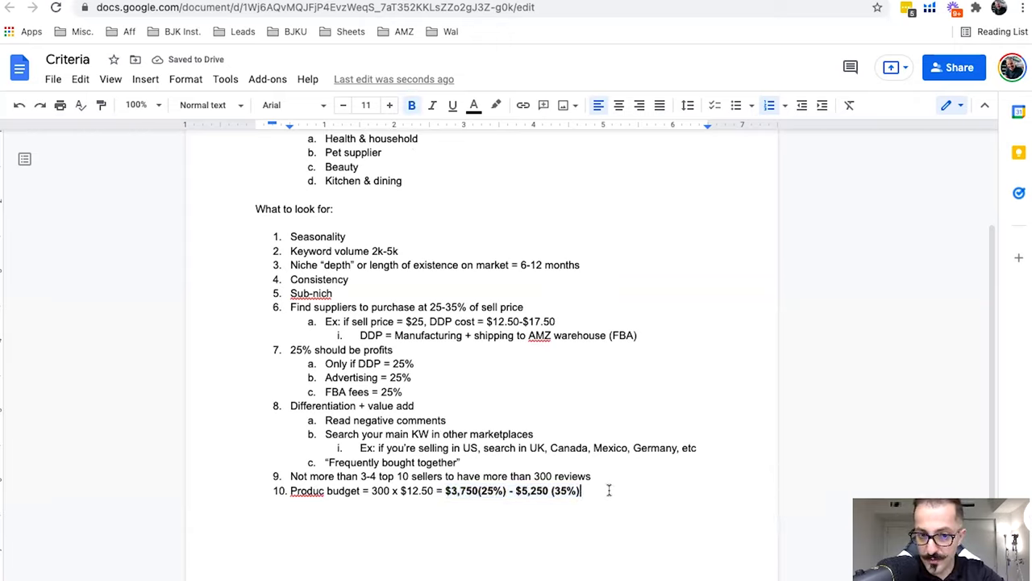
key(Return)
key(Tab)
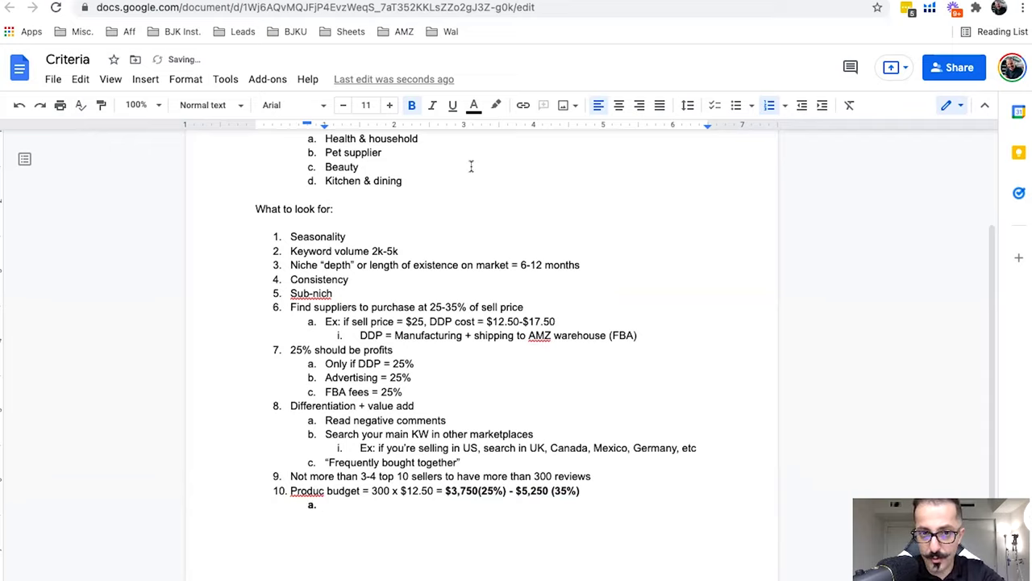
click(413, 106)
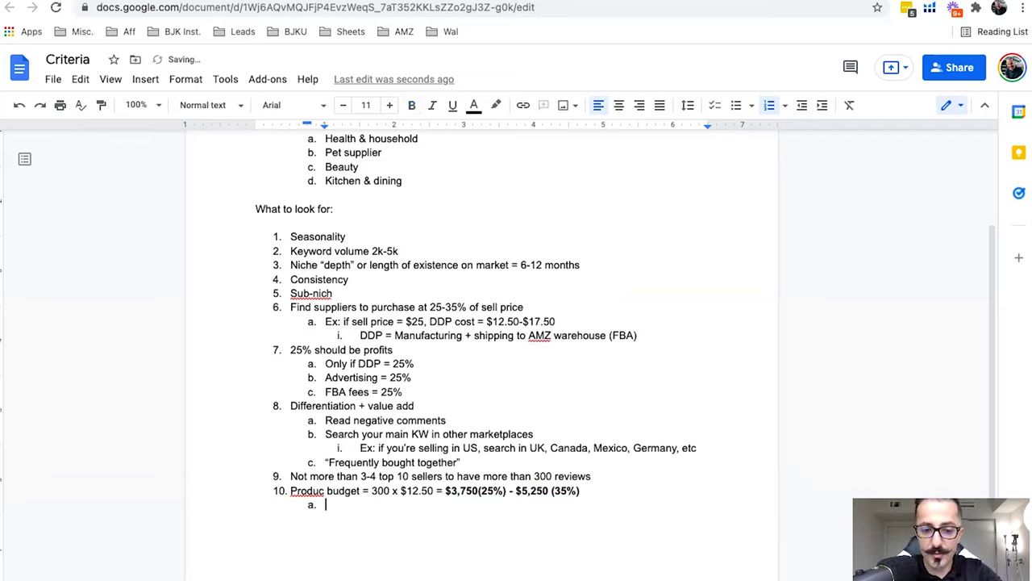
Step: Enter "+ $500 for products photos, listing, tools, etc" as sub-item a of the item 10 budget
text($500)
key(BackSpace)
key(BackSpace)
key(BackSpace)
key(BackSpace)
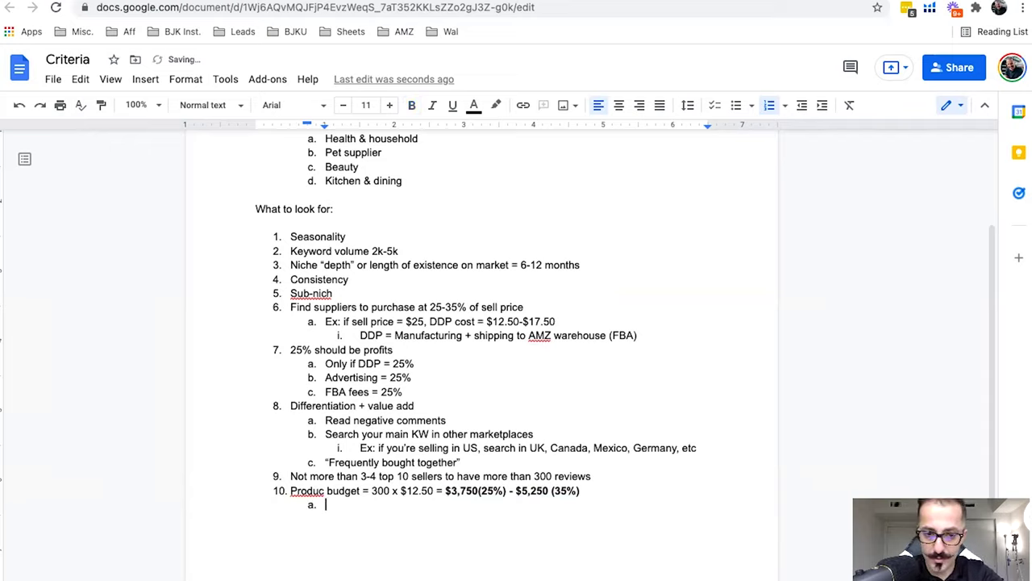
text(+ $500 )
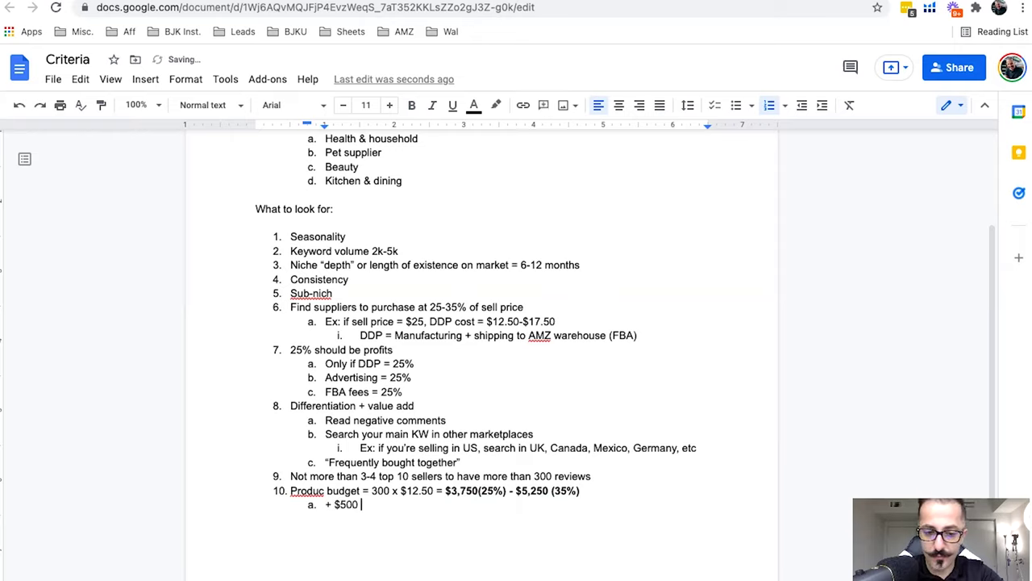
text(for products p)
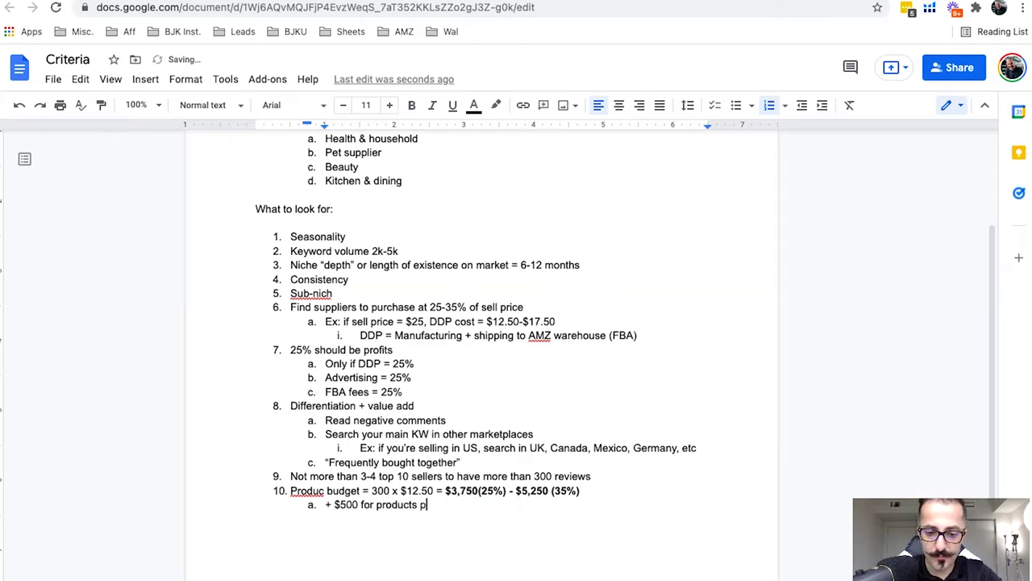
text(hotos, lisit)
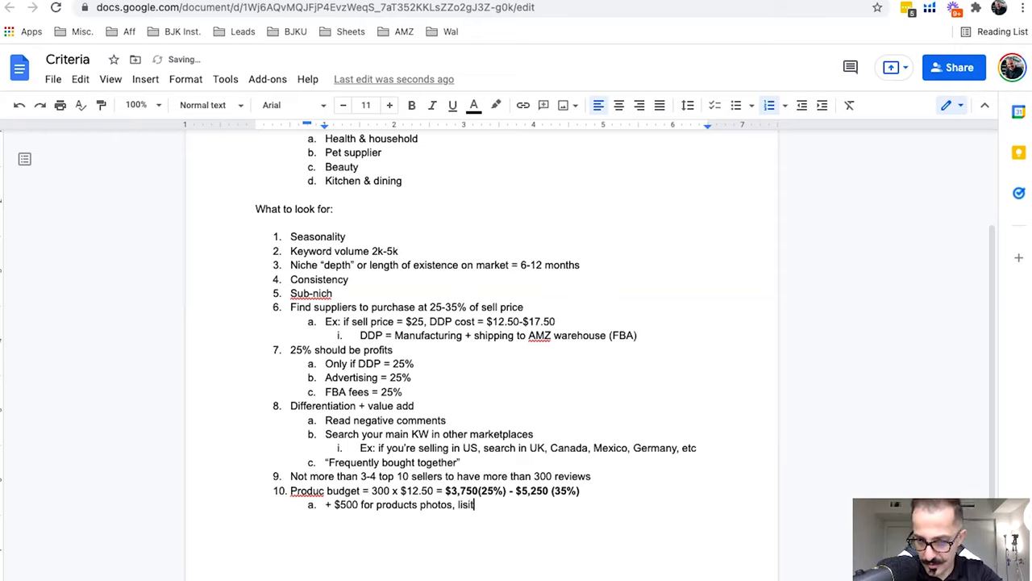
key(BackSpace)
key(BackSpace)
text(ting,)
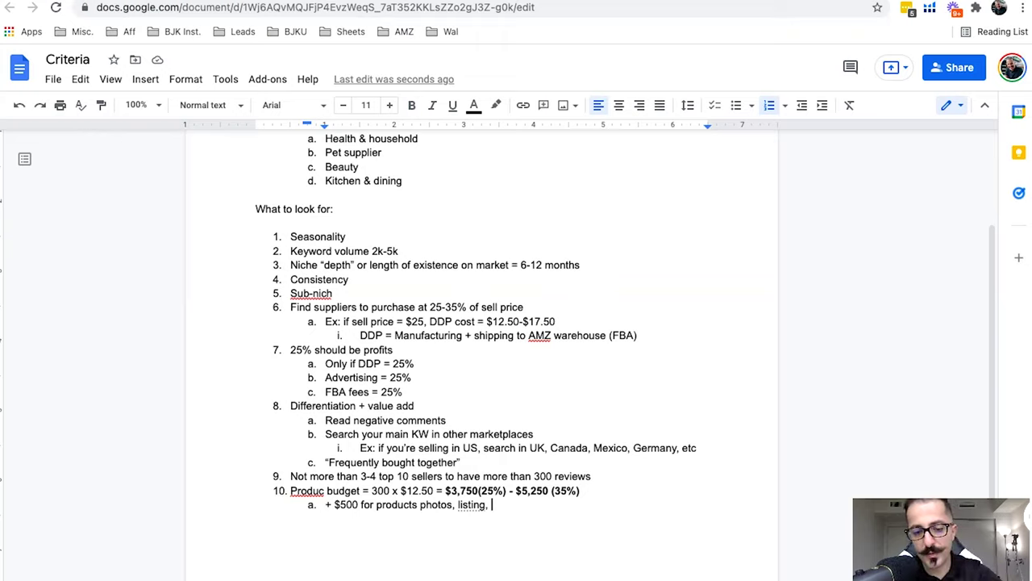
text(tools, etc)
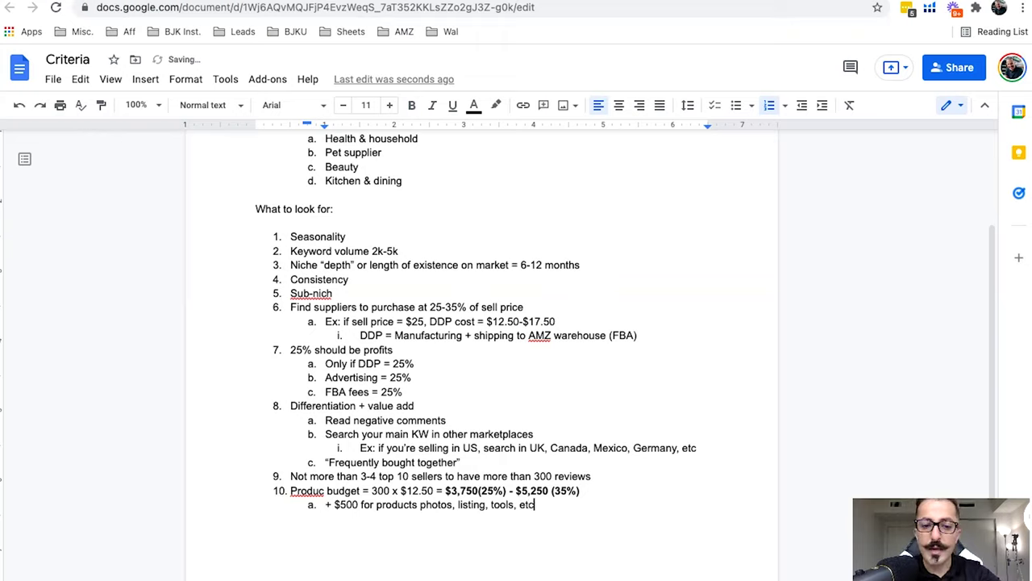
Step: Add "Launch budget (giveaway)" as sub-item b of the item 10 budget
key(Return)
text(Launch )
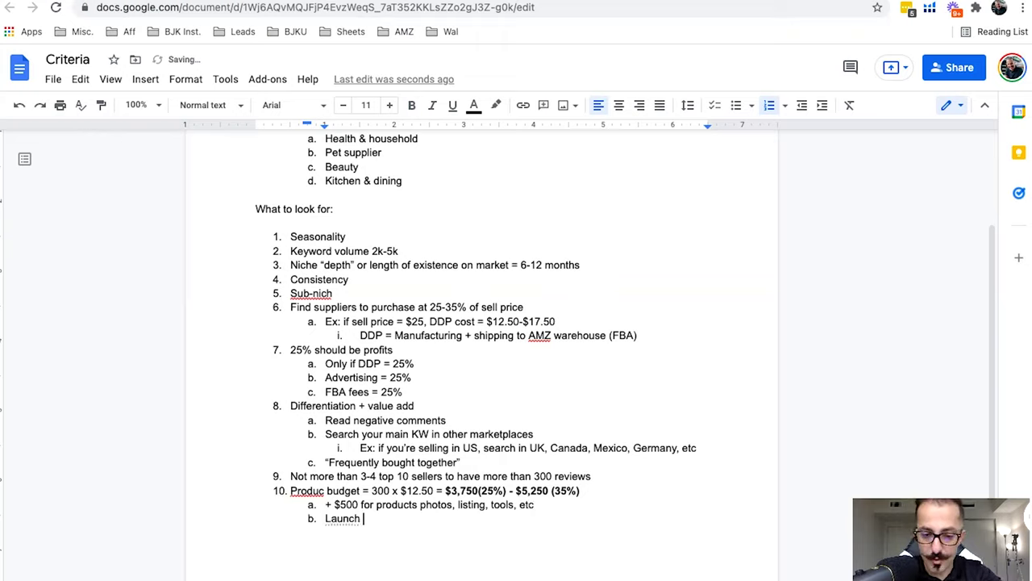
text(budget (giv)
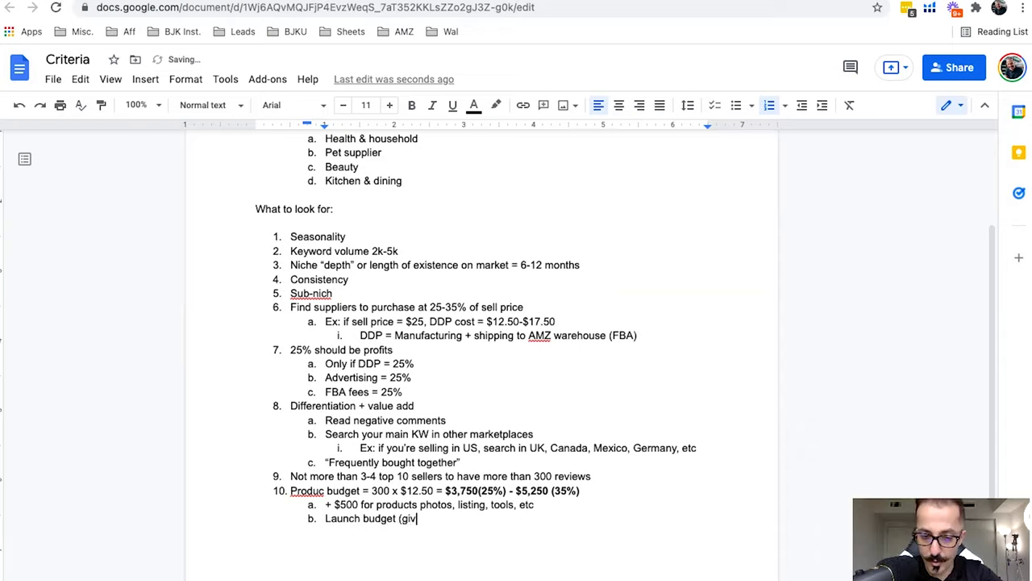
text(eaway))
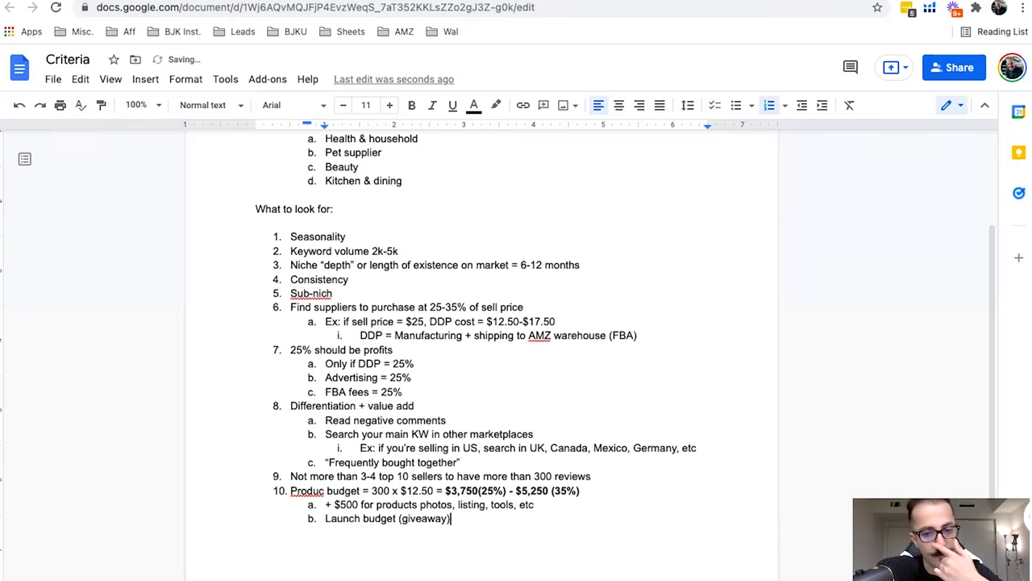
key(BackSpace)
text(+)
key(BackSpace)
key(BackSpace)
key(BackSpace)
text())
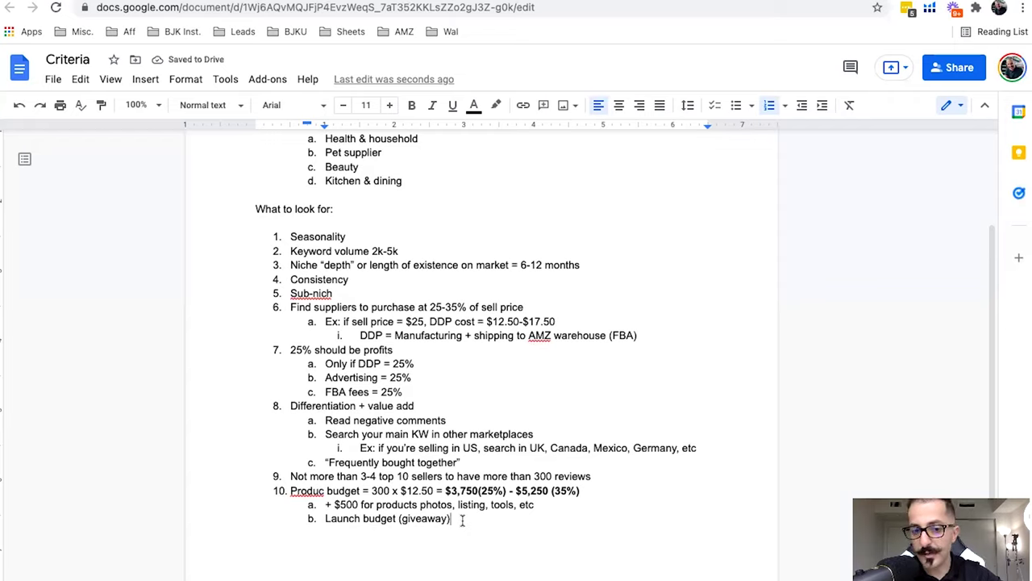
Step: Correct the misspelled "Produc" in item 10 to "Product", and review the Xray table for faux wood blinds once more
click(296, 490)
click(307, 468)
click(486, 525)
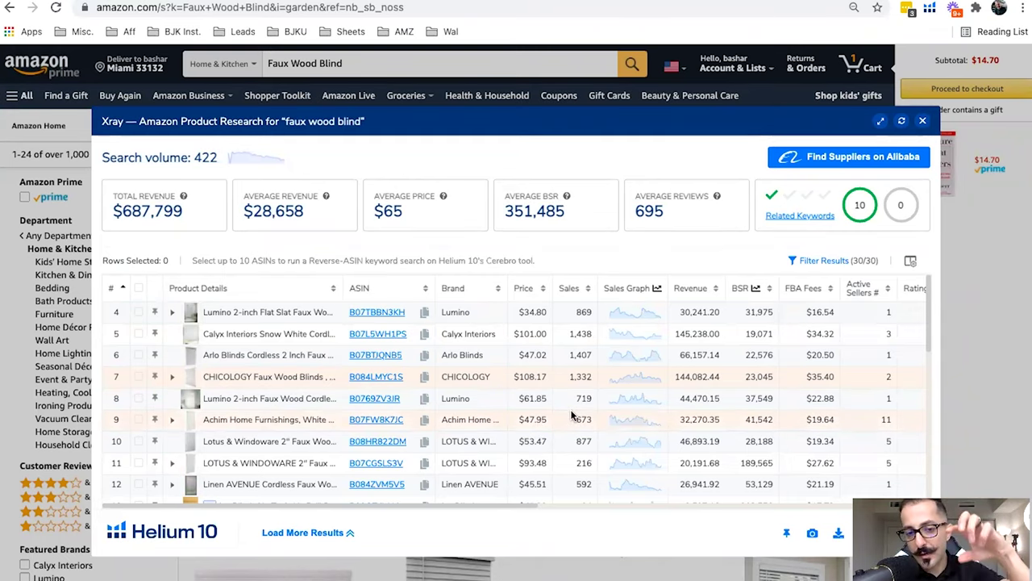
scroll(571, 416, right, 5)
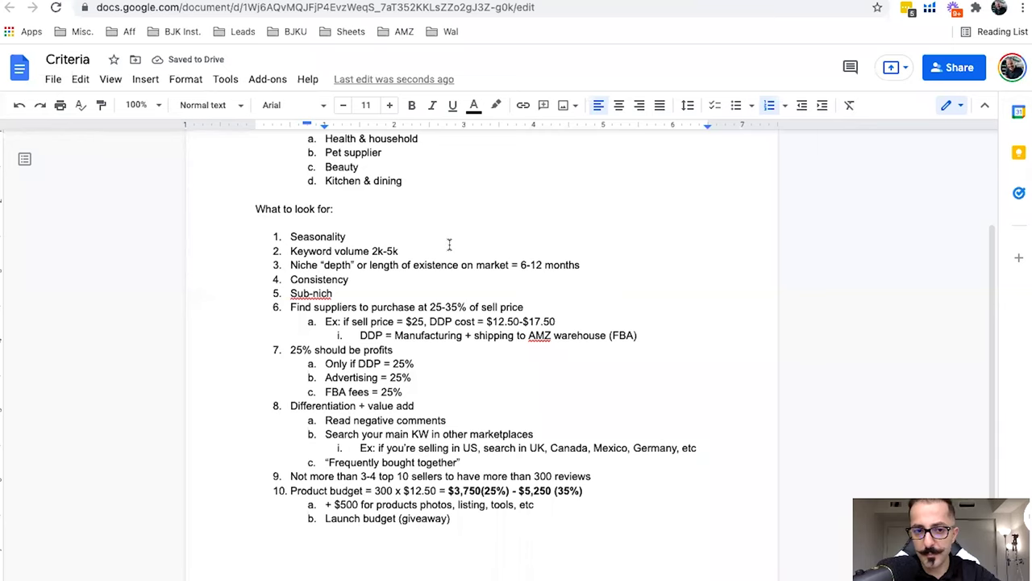
Step: Make the "Max 300 reviews" entry of the Criteria list bold
scroll(449, 245, up, 3)
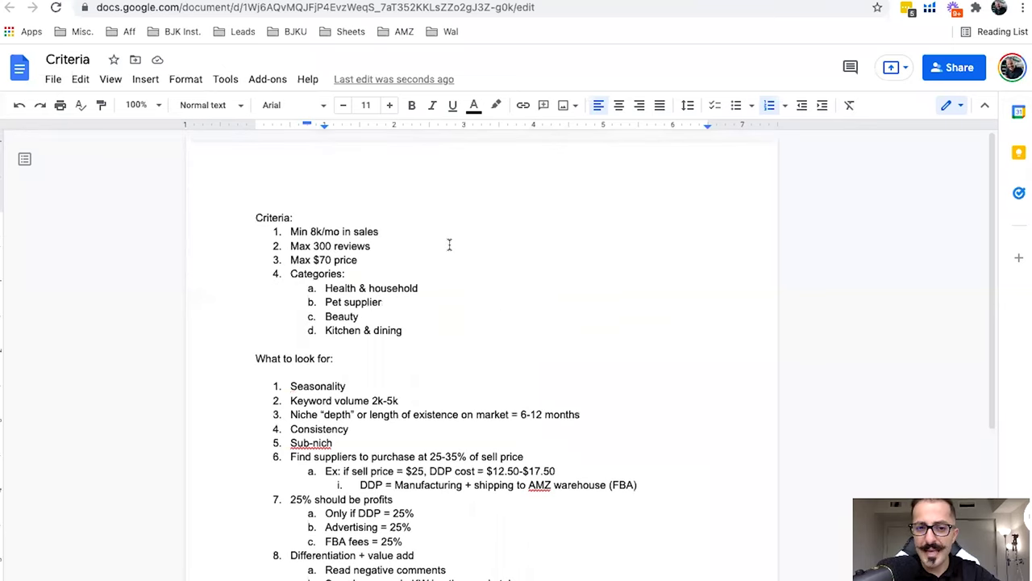
drag(364, 261, 274, 229)
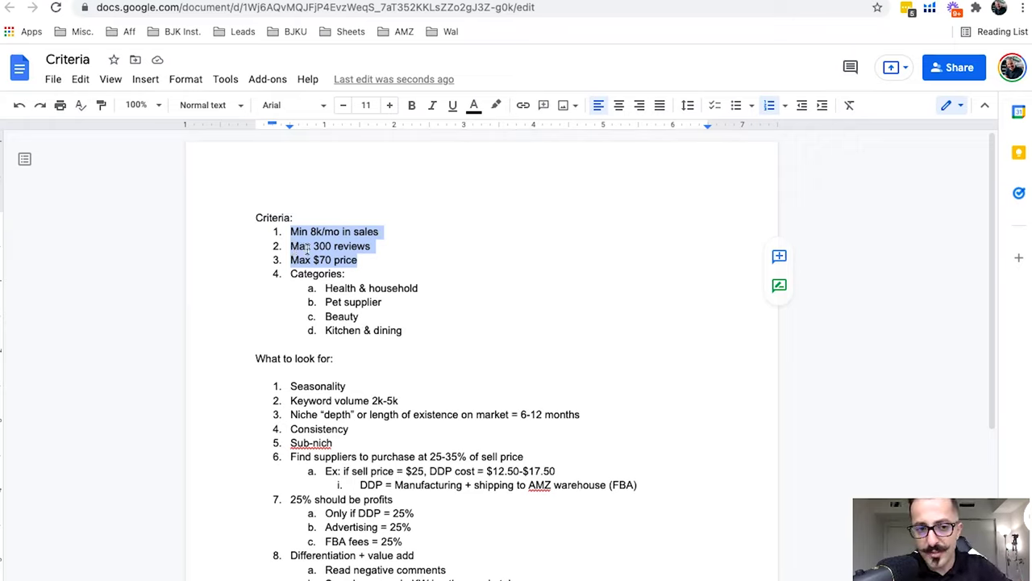
triple_click(300, 247)
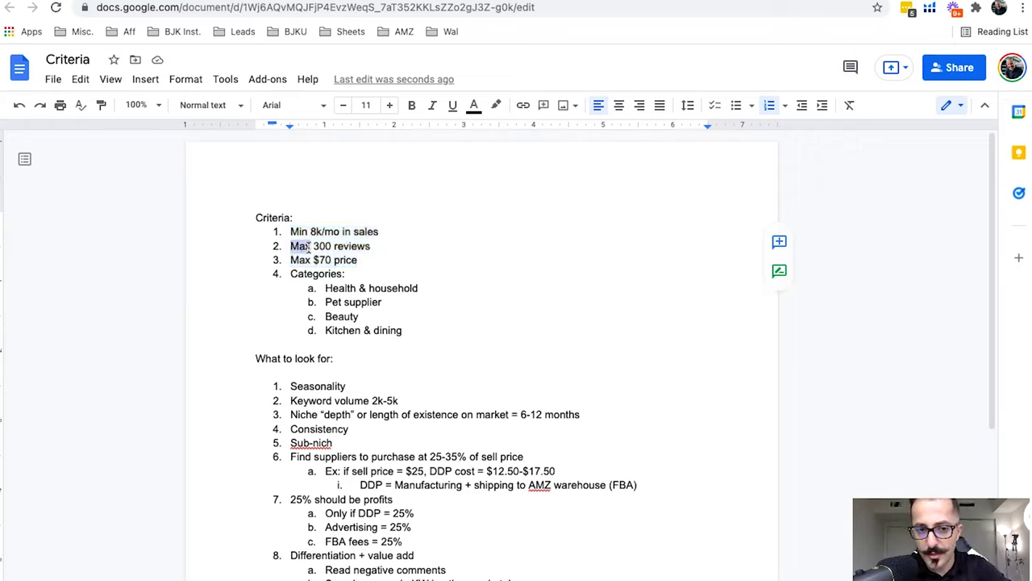
click(411, 105)
click(397, 247)
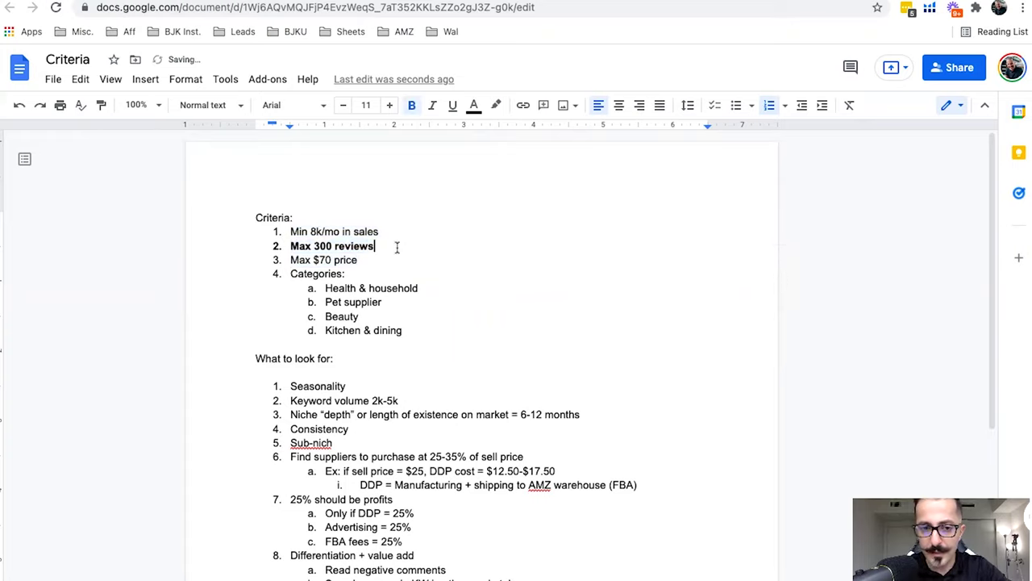
Step: Add the sub-item "3-4 among top 10 sellers" under "Max 300 reviews"
key(Return)
key(Tab)
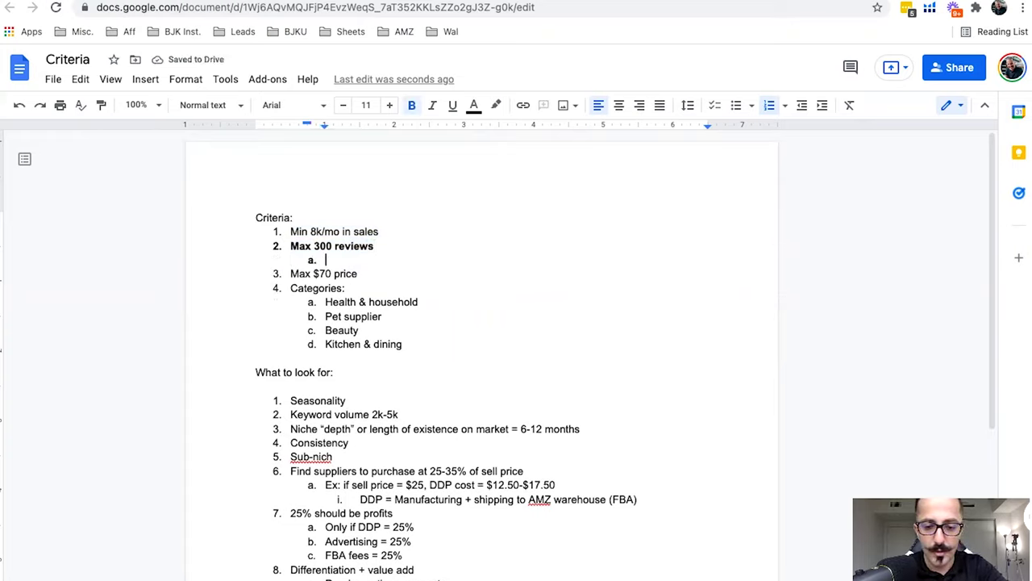
text(30)
key(BackSpace)
text(-4)
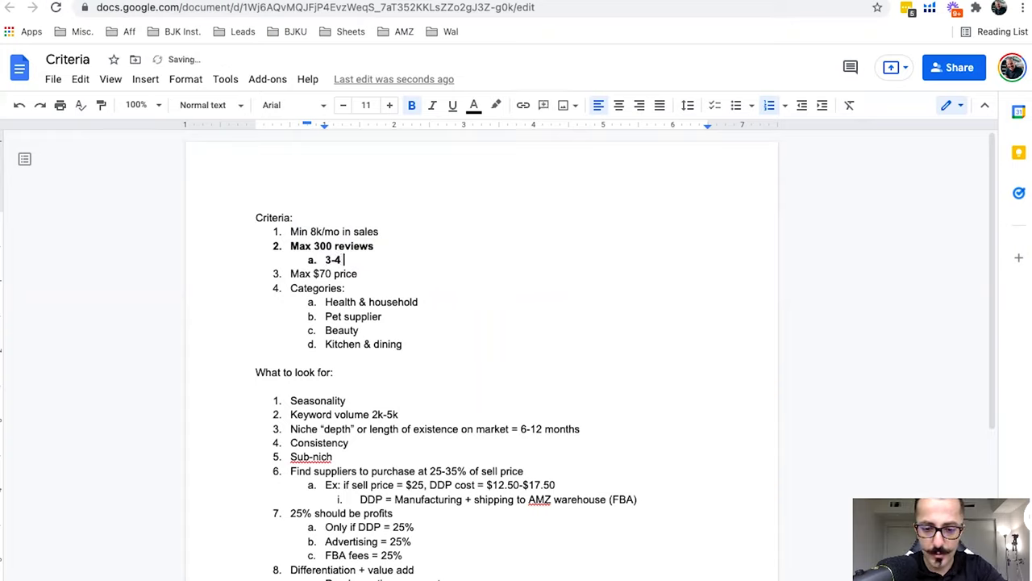
text( among top 10 se)
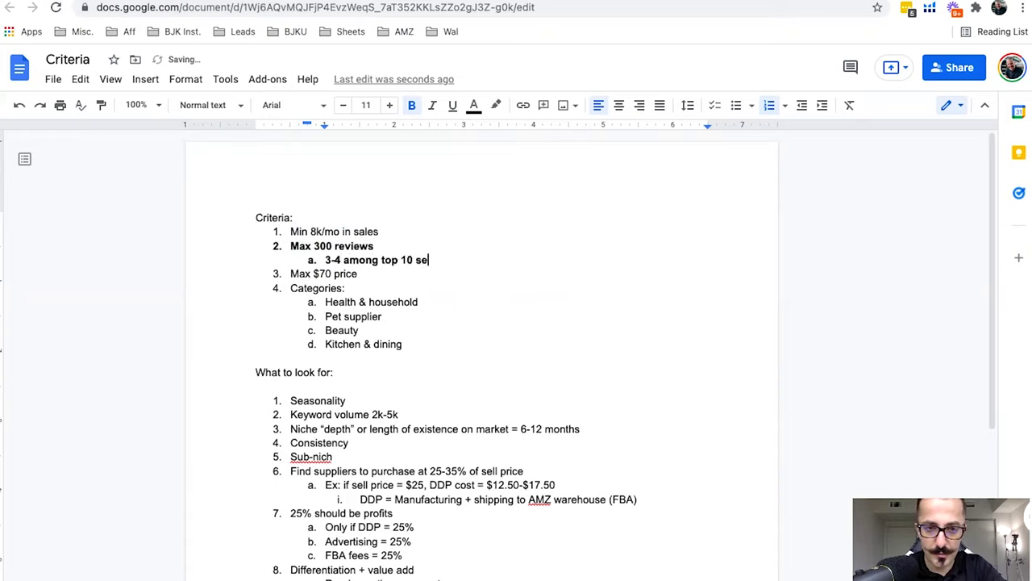
text(llers)
Step: Change the "3-4 among top 10 sellers" sub-item from bold to italic
triple_click(384, 259)
click(413, 108)
key(ctrl+i)
click(463, 256)
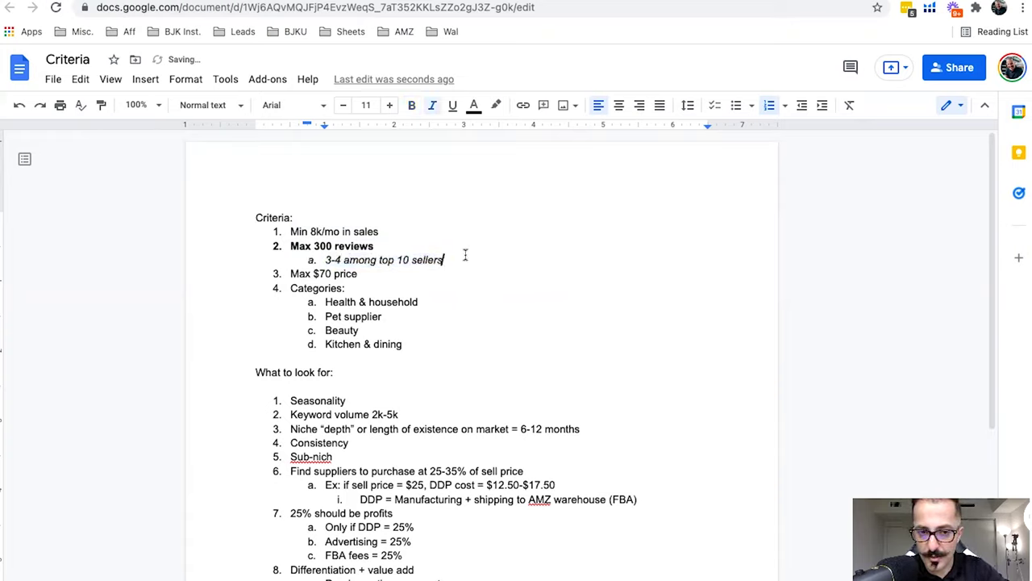
click(321, 246)
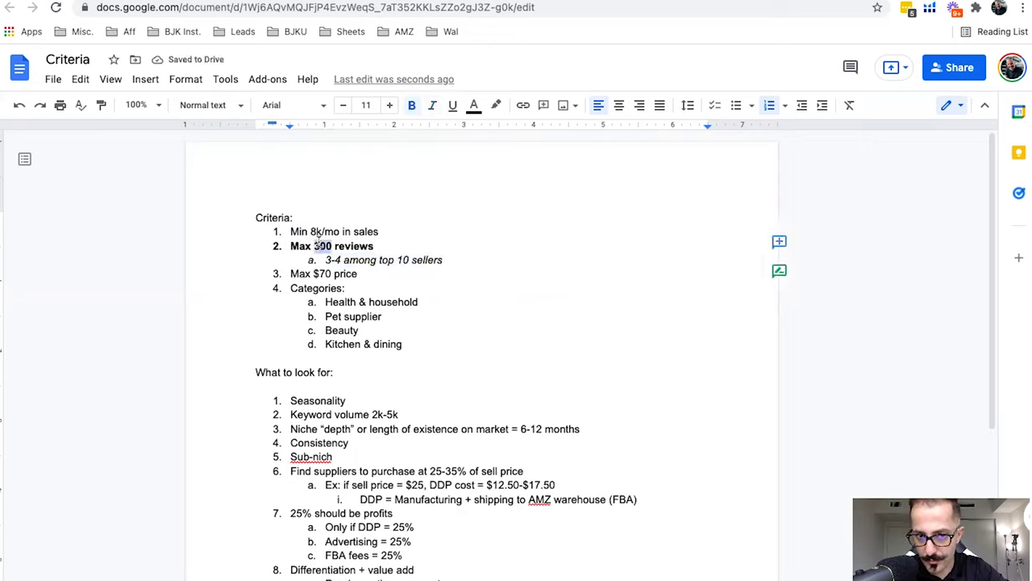
triple_click(300, 246)
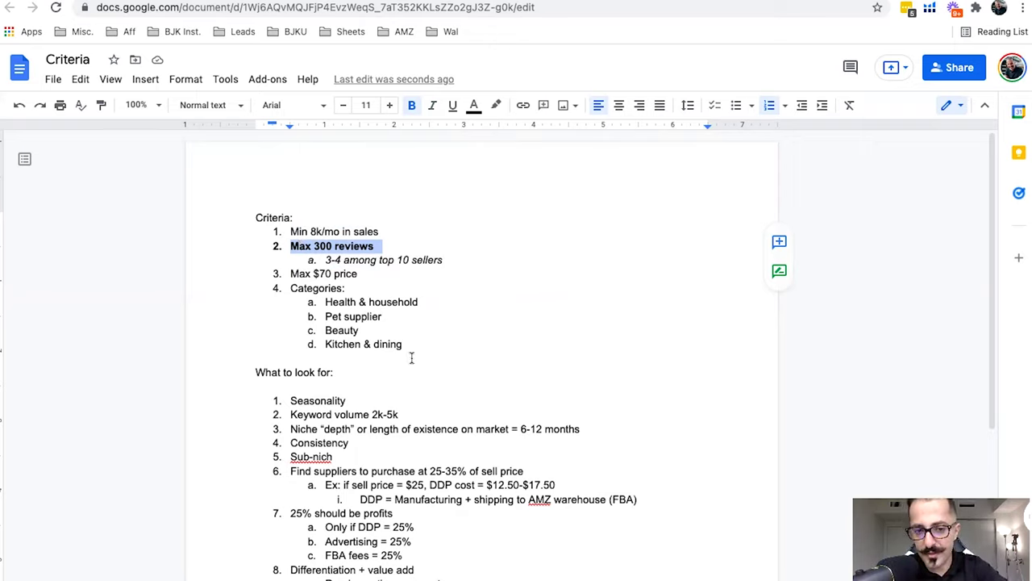
drag(410, 345, 322, 303)
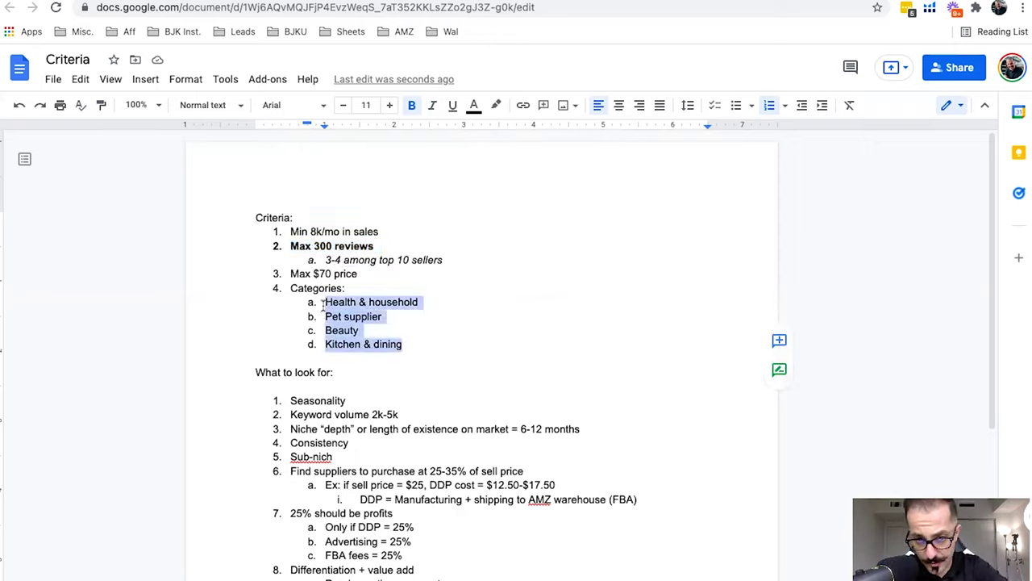
Step: Add "Baby" and "Office suppliers" to the end of the Categories sub-list, after "Kitchen & dining"
click(419, 346)
key(Return)
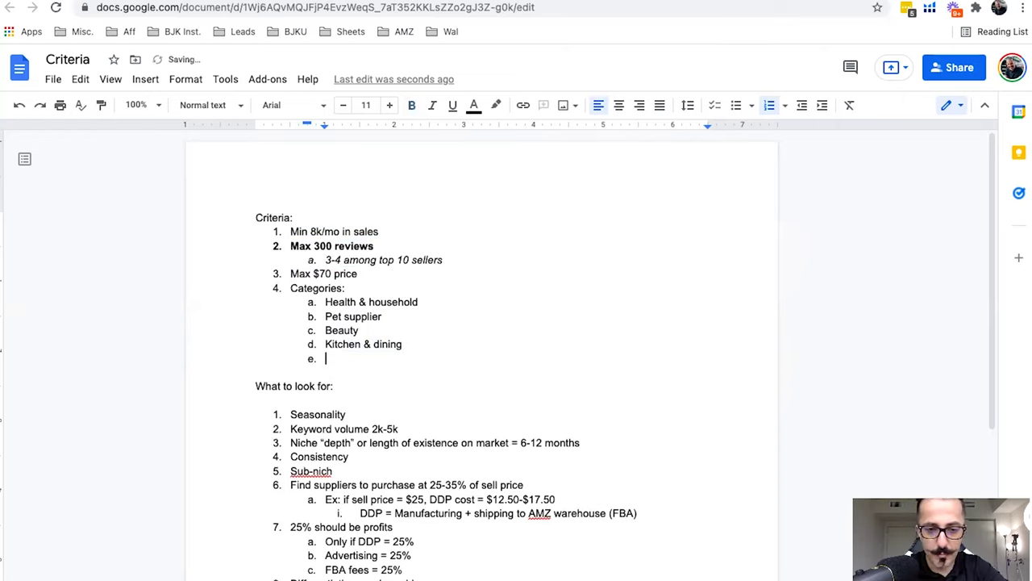
text(Baby)
key(Return)
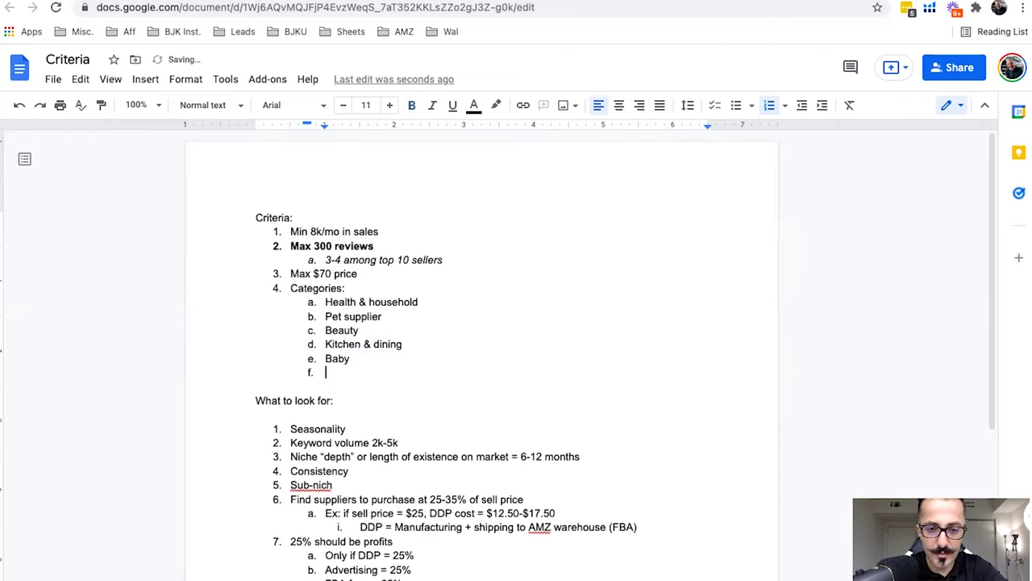
text(Office suppliers)
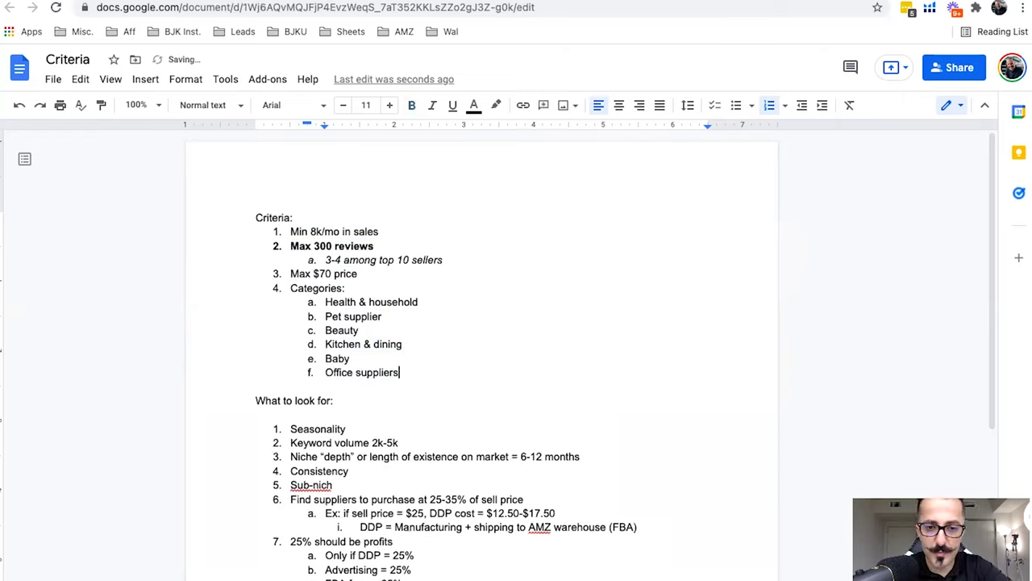
Step: Italicize the Baby, Pet supplier and Beauty entries in the Categories sub-list
double_click(379, 371)
click(345, 358)
double_click(345, 358)
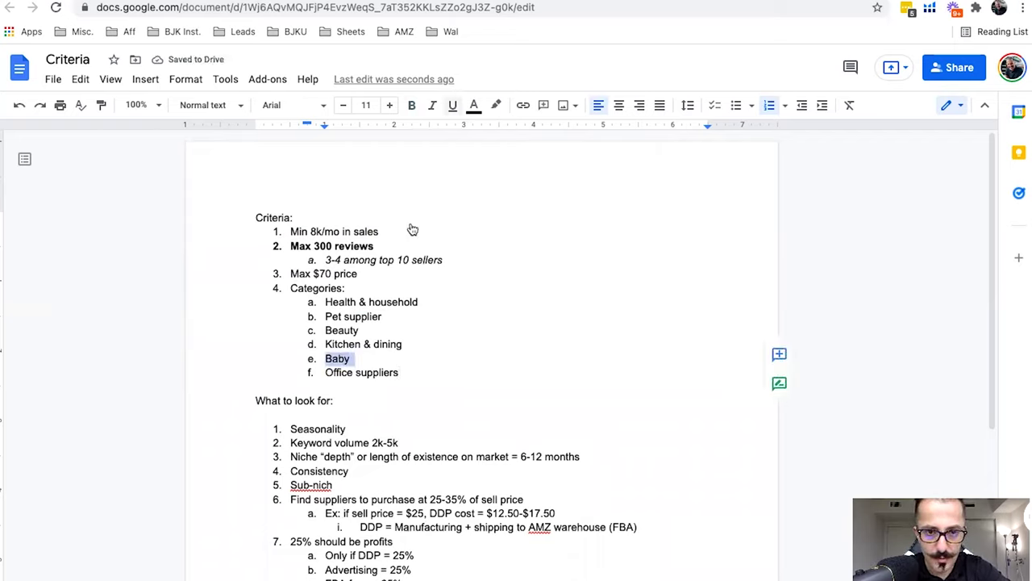
click(433, 105)
triple_click(353, 316)
click(432, 106)
click(345, 331)
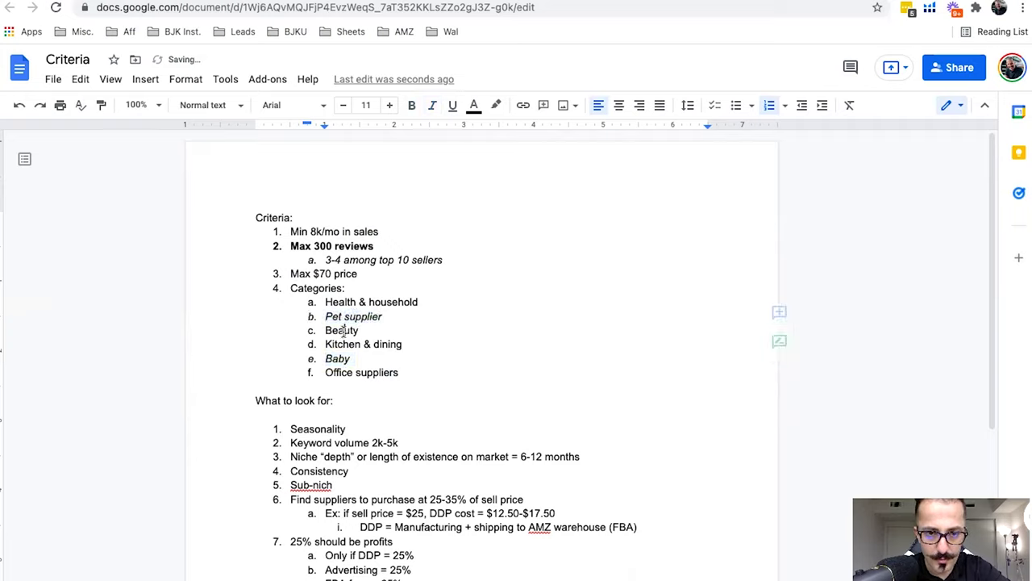
double_click(344, 331)
click(432, 105)
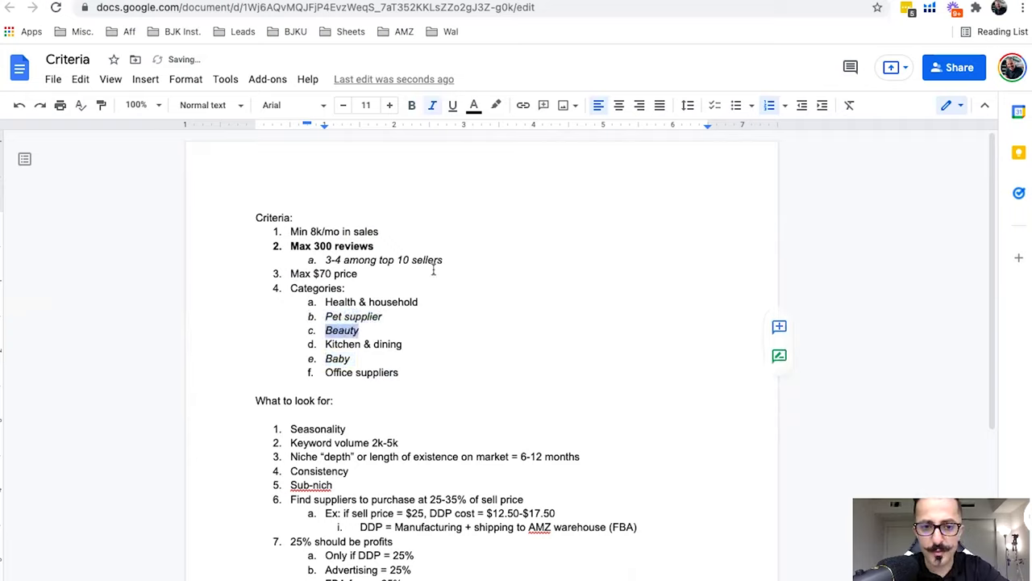
click(420, 346)
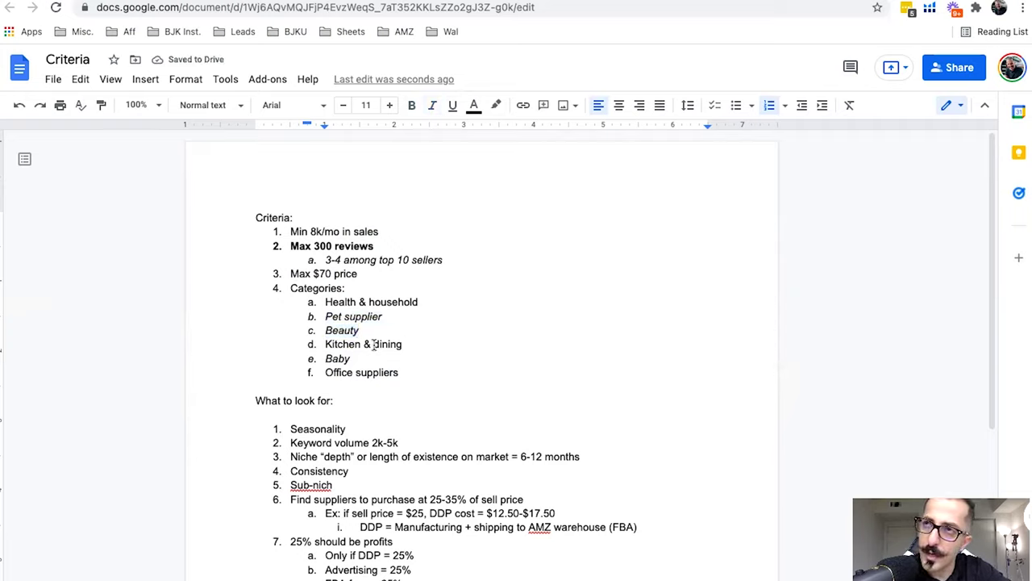
Step: Highlight the Health & household, Kitchen & dining and Office suppliers categories in yellow
triple_click(361, 301)
click(496, 105)
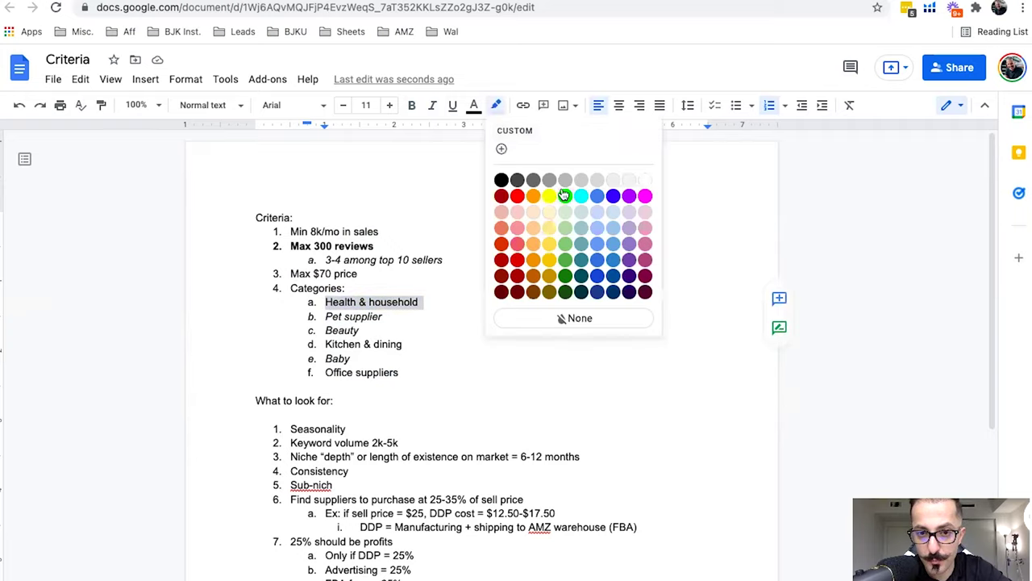
click(545, 193)
triple_click(382, 344)
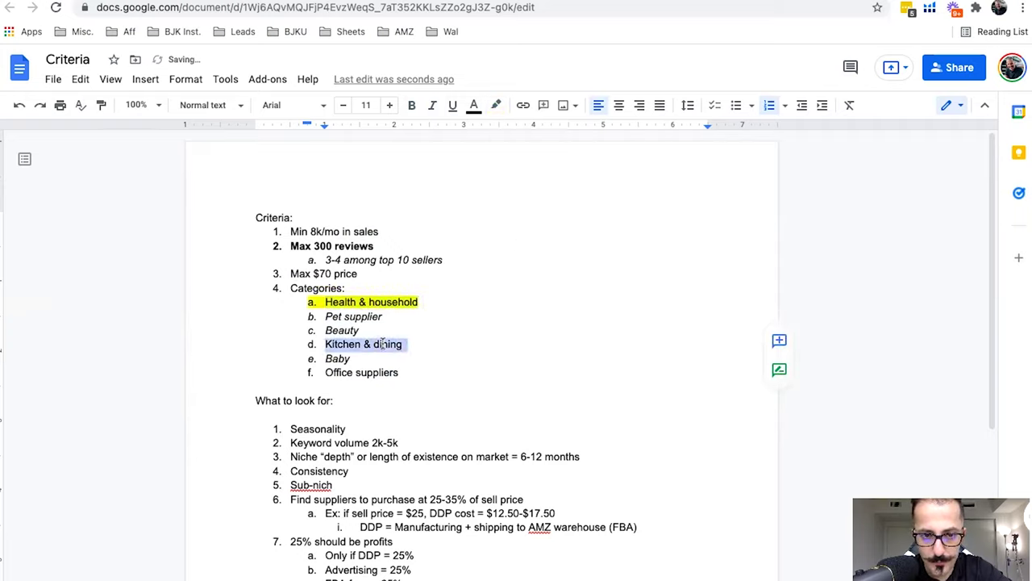
click(496, 106)
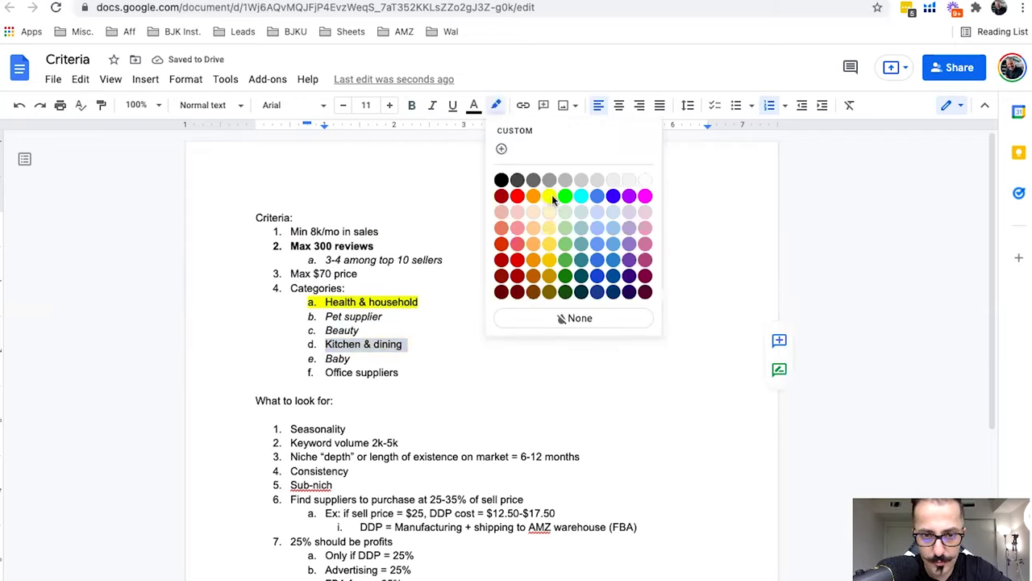
click(550, 195)
triple_click(383, 373)
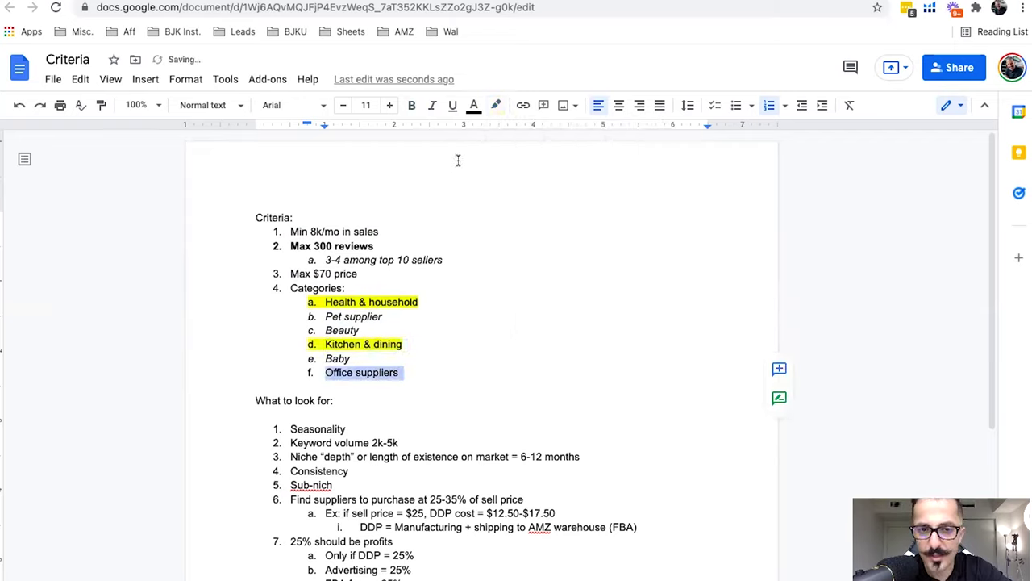
click(495, 106)
click(549, 195)
click(463, 373)
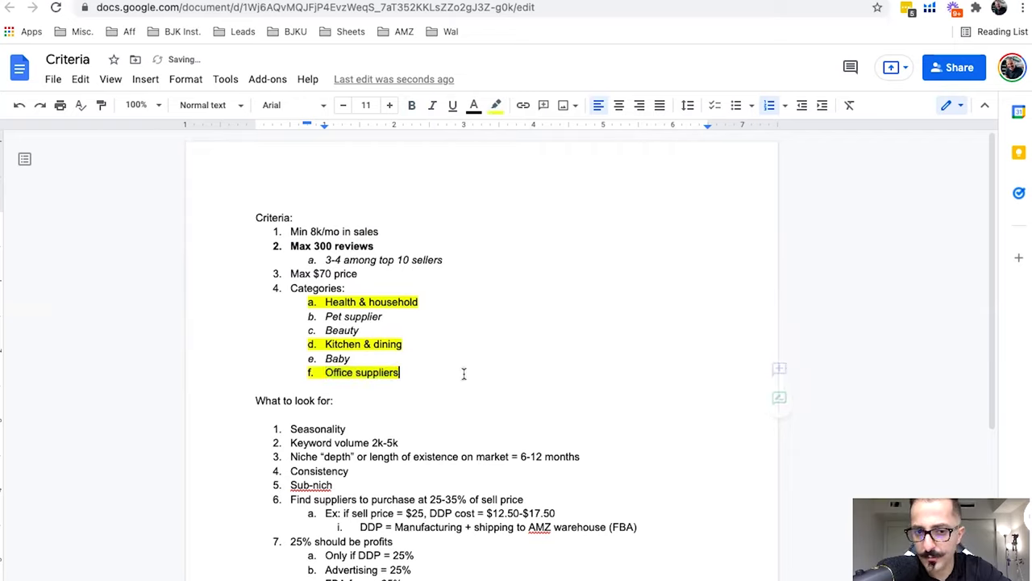